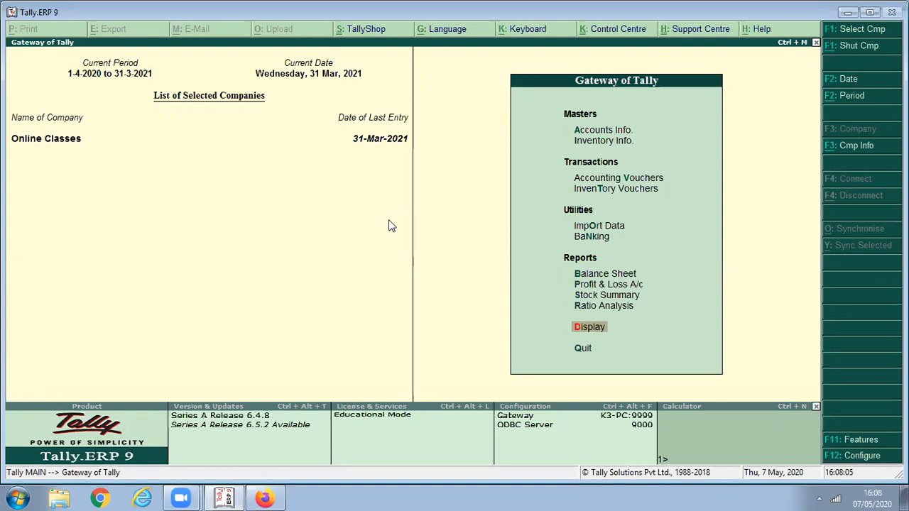
- Set 'Enable tax liability on reverse charge' to Yes in the company's Statutory & Taxation GST details
{"action": "key", "text": "F11"}
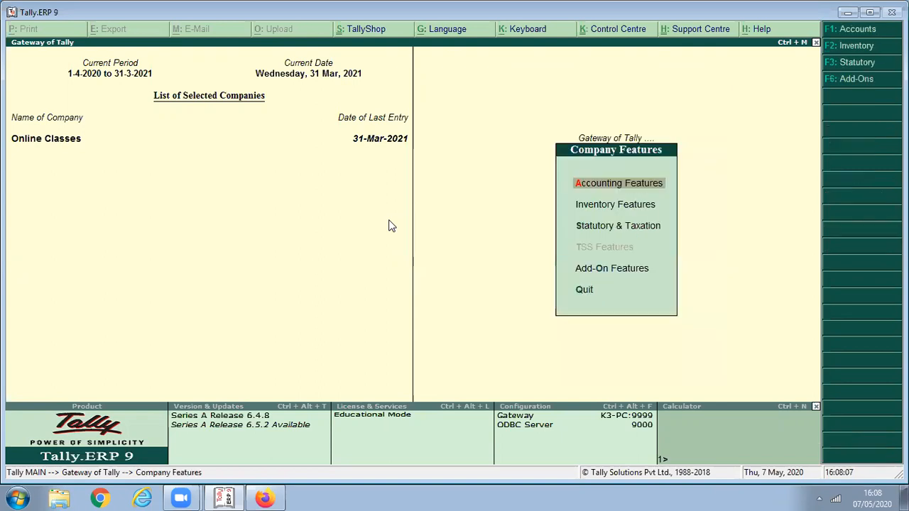
{"action": "key", "text": "Down"}
{"action": "key", "text": "Down"}
{"action": "key", "text": "Return"}
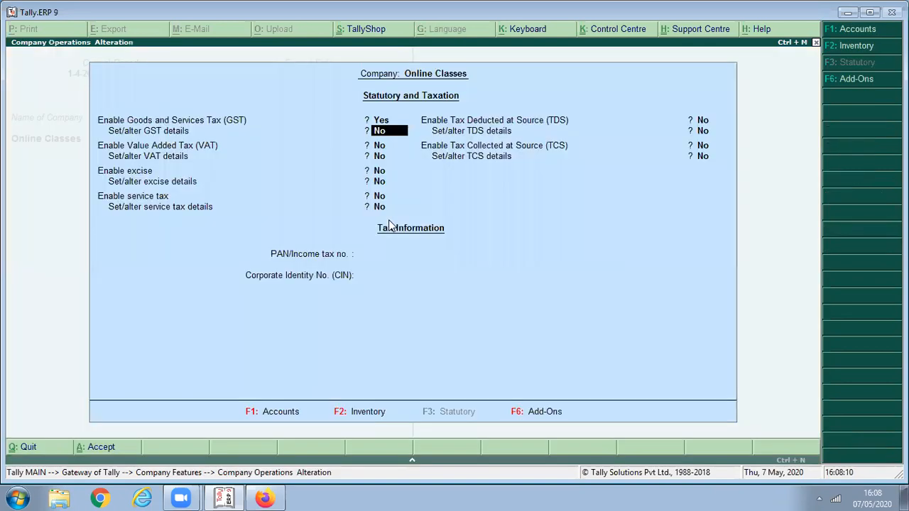
{"action": "key", "text": "y"}
{"action": "key", "text": "Return"}
{"action": "key", "text": "Return"}
{"action": "key", "text": "Return"}
{"action": "key", "text": "Return"}
{"action": "key", "text": "Return"}
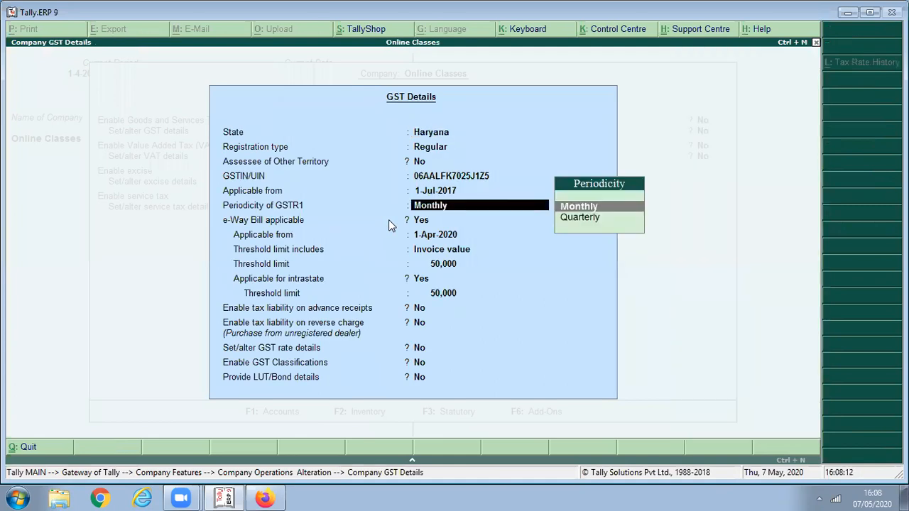
{"action": "key", "text": "Return"}
{"action": "key", "text": "Return"}
{"action": "key", "text": "Return"}
{"action": "key", "text": "Return"}
{"action": "key", "text": "Return"}
{"action": "key", "text": "Return"}
{"action": "key", "text": "Return"}
{"action": "key", "text": "Return"}
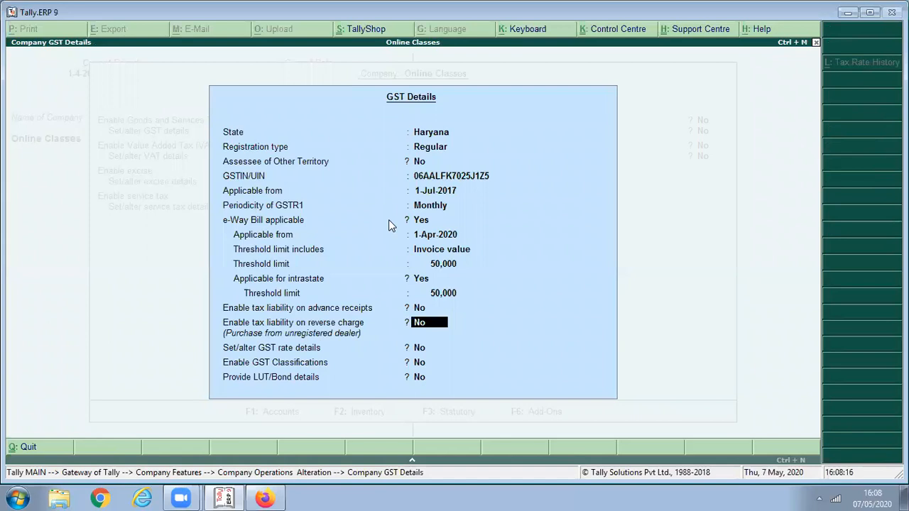
{"action": "type", "text": "y"}
{"action": "key", "text": "Return"}
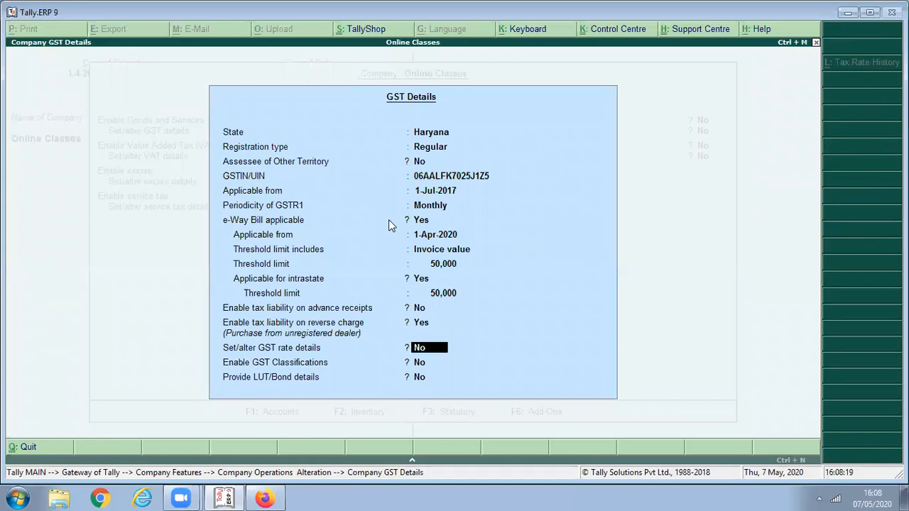
{"action": "key", "text": "Return"}
{"action": "key", "text": "Return"}
{"action": "key", "text": "Return"}
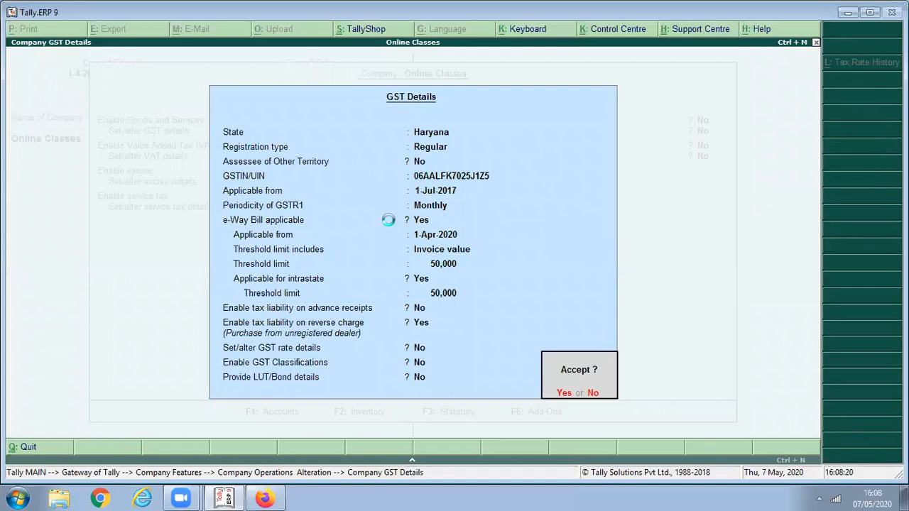
{"action": "key", "text": "Return"}
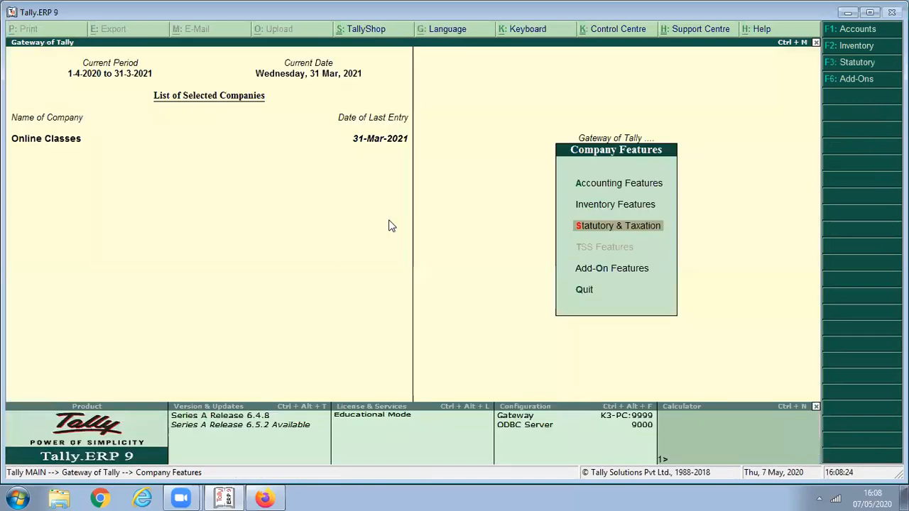
- Start a new ledger named R K Transport Agency from Accounts Info > Ledgers
{"action": "key", "text": "Escape"}
{"action": "key", "text": "Up"}
{"action": "key", "text": "Up"}
{"action": "key", "text": "Up"}
{"action": "key", "text": "Up"}
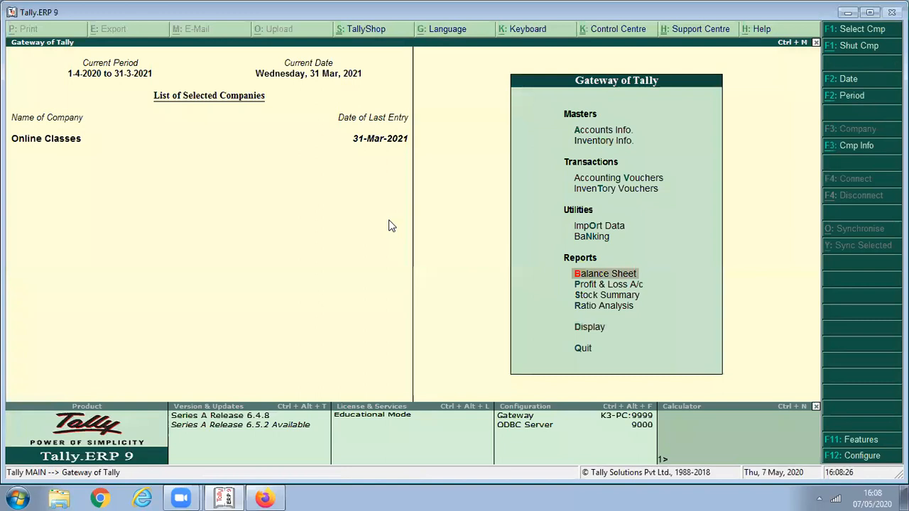
{"action": "key", "text": "Up"}
{"action": "key", "text": "Up"}
{"action": "key", "text": "Up"}
{"action": "key", "text": "Up"}
{"action": "key", "text": "Up"}
{"action": "key", "text": "a"}
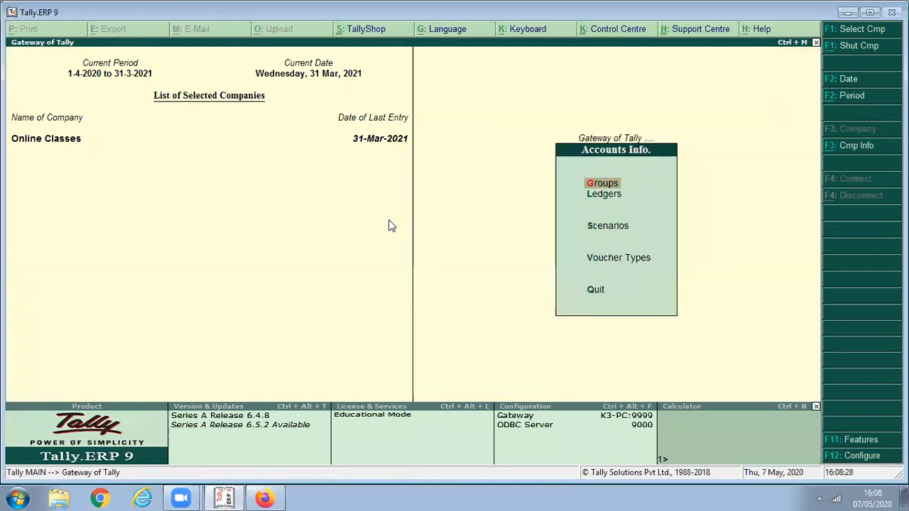
{"action": "key", "text": "l"}
{"action": "key", "text": "c"}
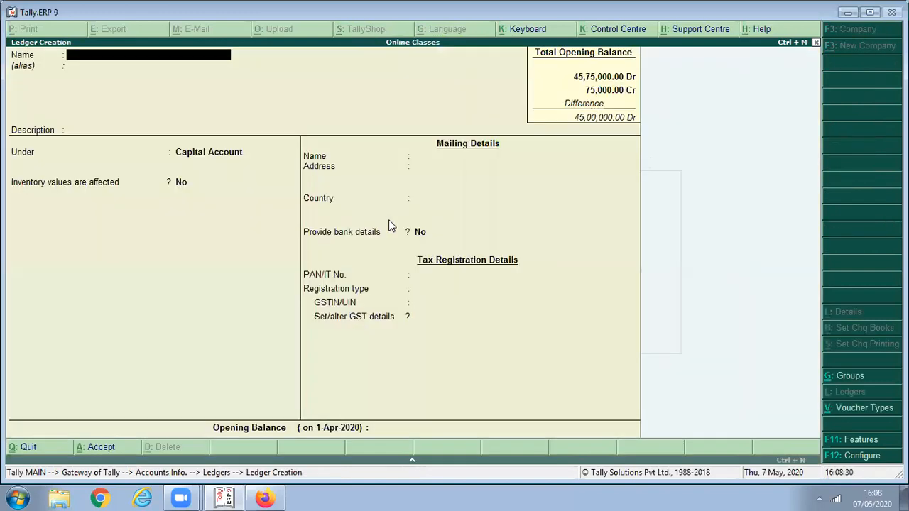
{"action": "type", "text": "R K Transport "}
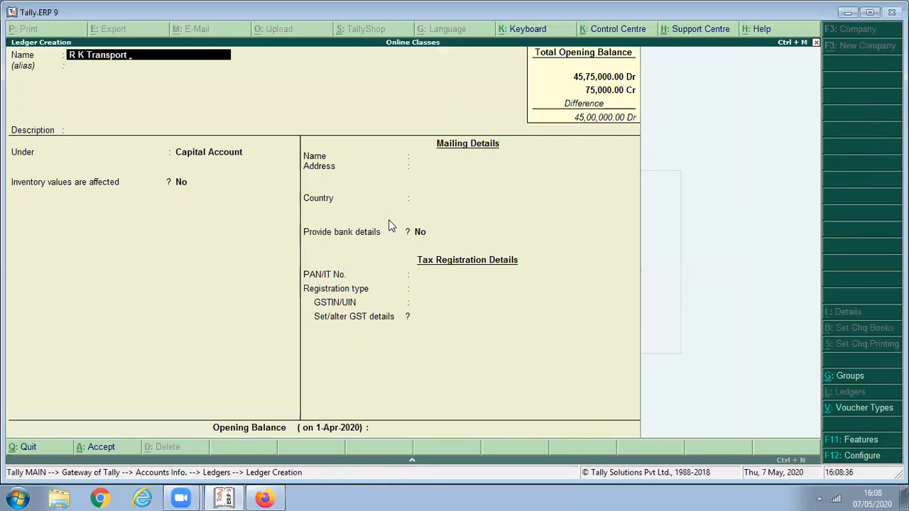
{"action": "type", "text": "Agency"}
{"action": "key", "text": "Return"}
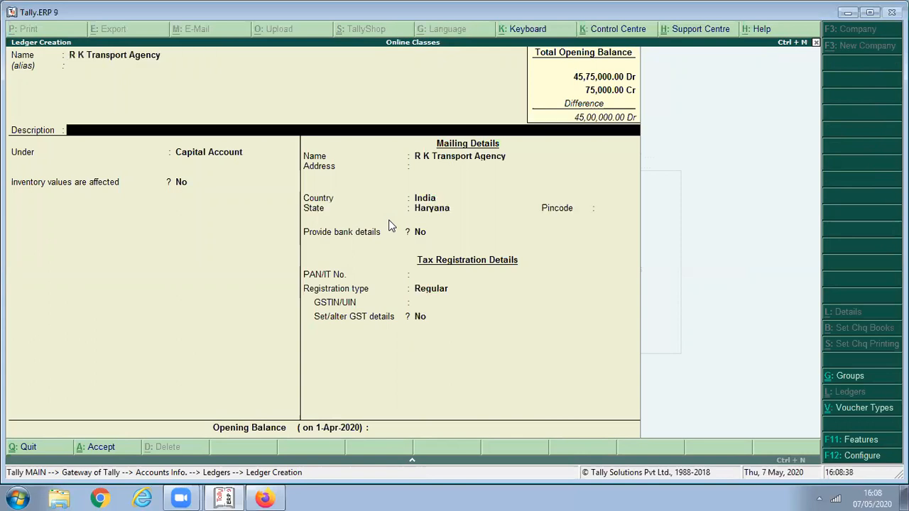
- Place the ledger under Sundry Creditors as unregistered and finish the form
{"action": "key", "text": "Return"}
{"action": "type", "text": "Sund"}
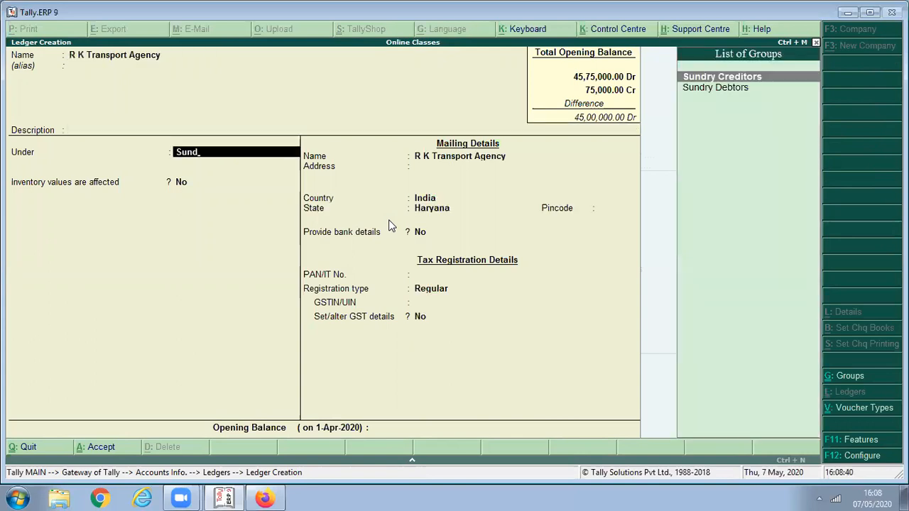
{"action": "key", "text": "Return"}
{"action": "key", "text": "Return"}
{"action": "key", "text": "Return"}
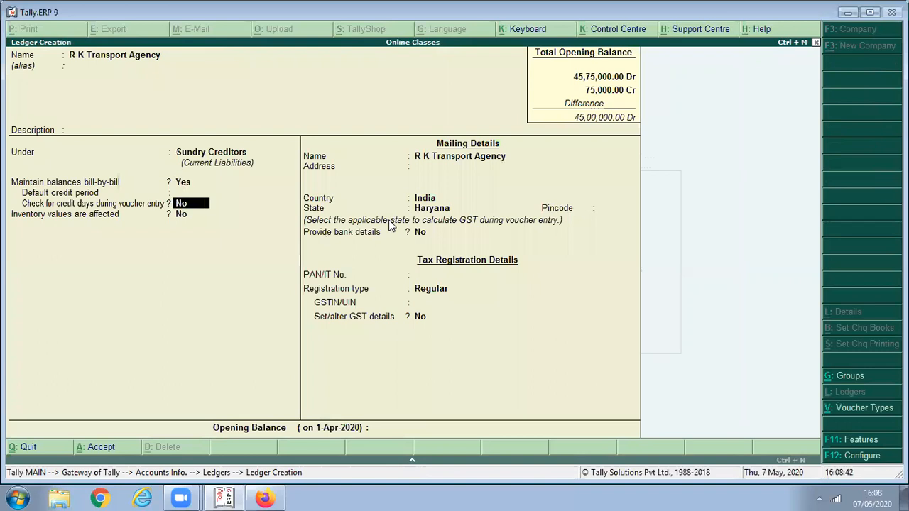
{"action": "key", "text": "Return"}
{"action": "key", "text": "Return"}
{"action": "key", "text": "Return"}
{"action": "key", "text": "Return"}
{"action": "key", "text": "Return"}
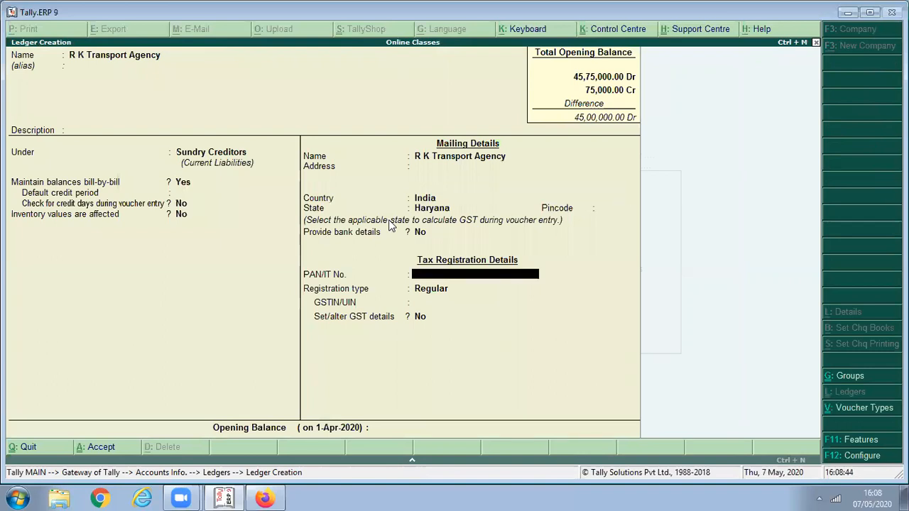
{"action": "key", "text": "Return"}
{"action": "key", "text": "Return"}
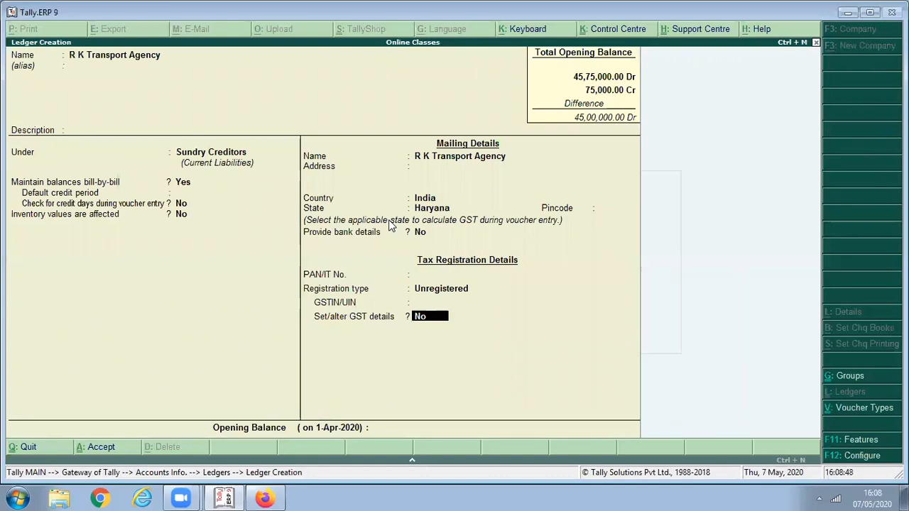
{"action": "key", "text": "Return"}
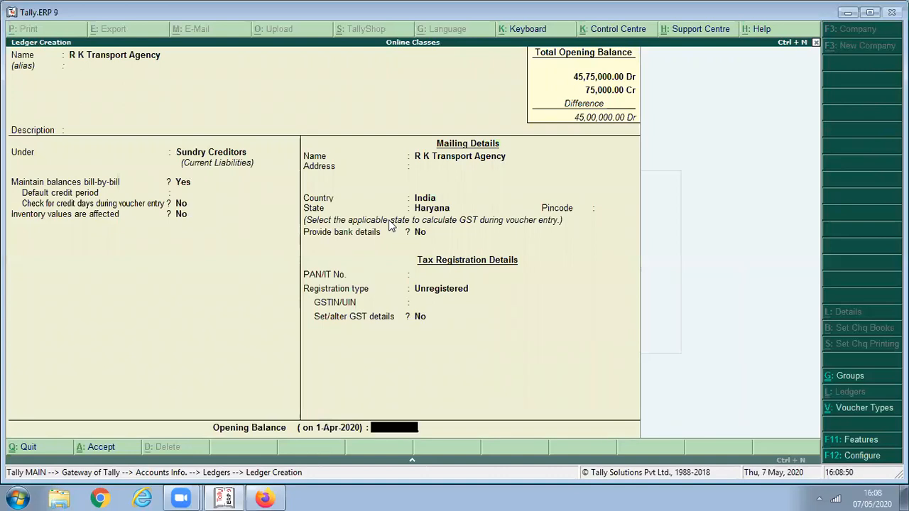
{"action": "key", "text": "Return"}
- Save the supplier ledger and start a Transport Charges ledger under Purchase Accounts
{"action": "key", "text": "Return"}
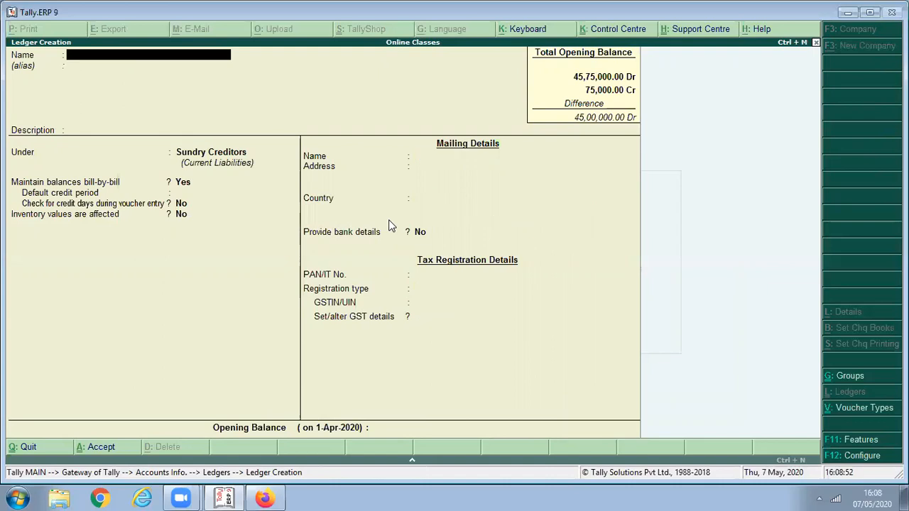
{"action": "type", "text": "Transport Charges"}
{"action": "key", "text": "Return"}
{"action": "key", "text": "Return"}
{"action": "key", "text": "Return"}
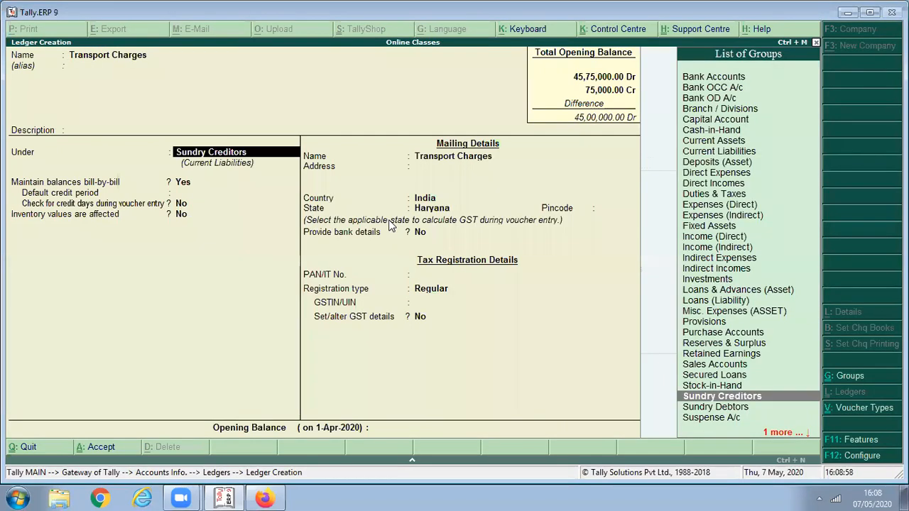
{"action": "type", "text": "Pur"}
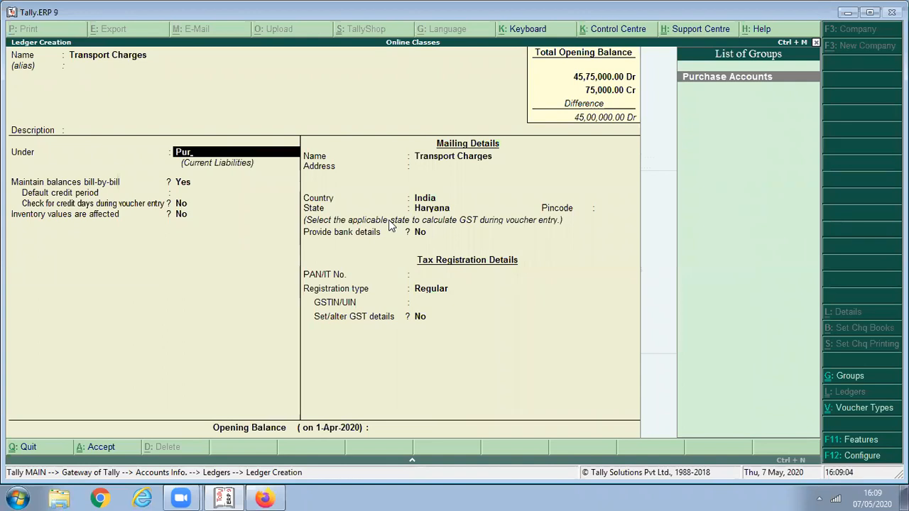
{"action": "key", "text": "Return"}
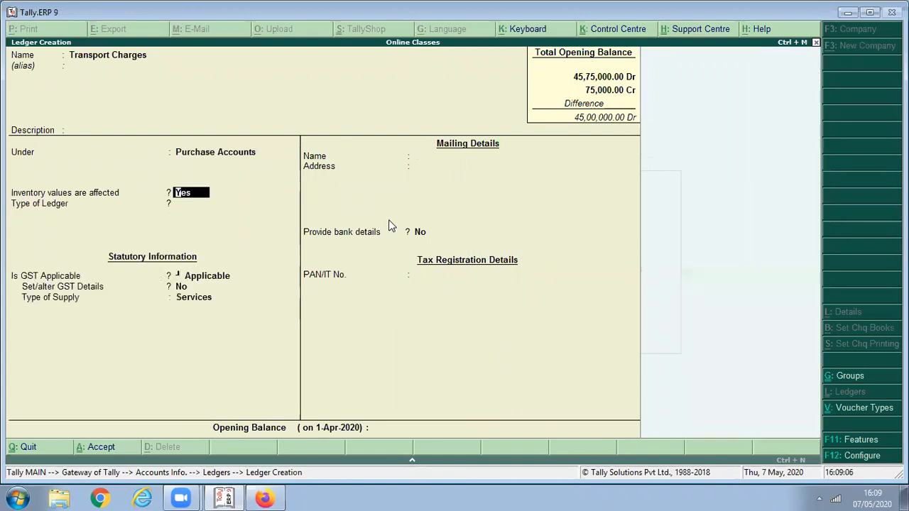
{"action": "key", "text": "Return"}
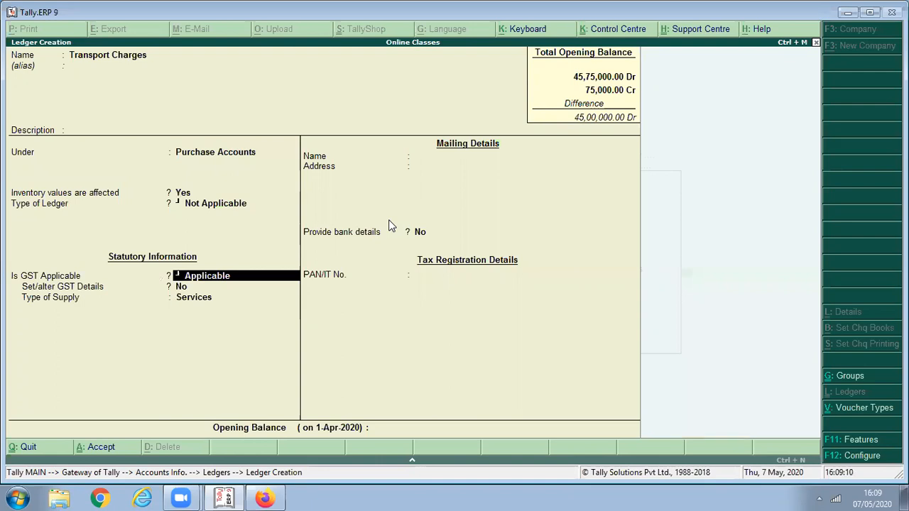
{"action": "key", "text": "Return"}
- Give Transport Charges GST details as Taxable, 5% integrated tax, Services, and save it
{"action": "key", "text": "y"}
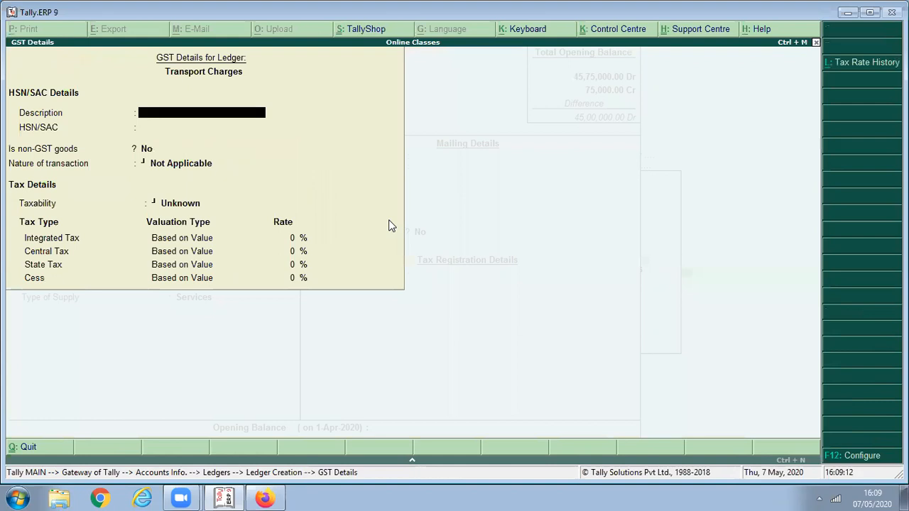
{"action": "key", "text": "Return"}
{"action": "key", "text": "Return"}
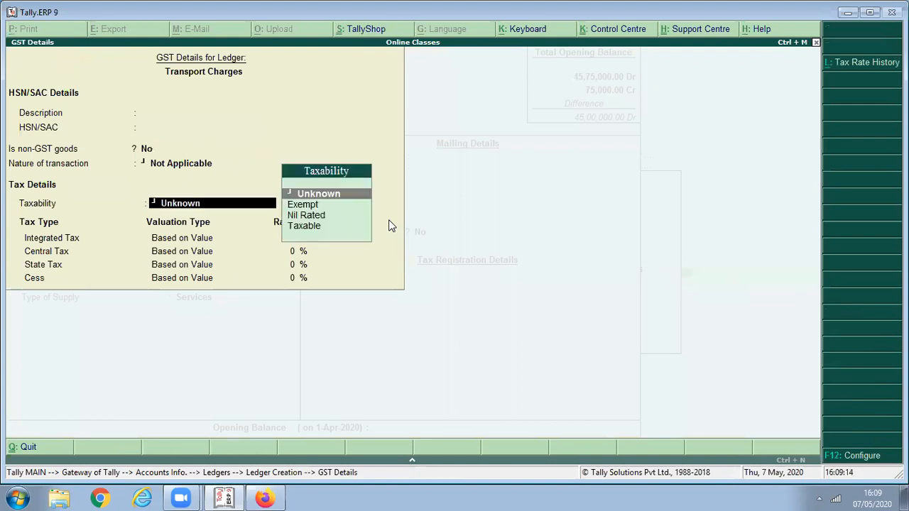
{"action": "key", "text": "Down"}
{"action": "key", "text": "Down"}
{"action": "key", "text": "Down"}
{"action": "key", "text": "Return"}
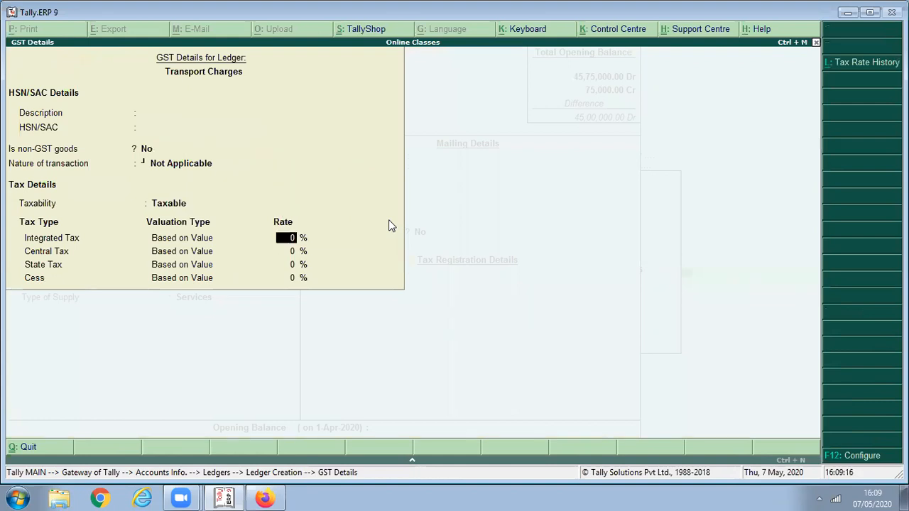
{"action": "type", "text": "5"}
{"action": "key", "text": "Return"}
{"action": "key", "text": "Return"}
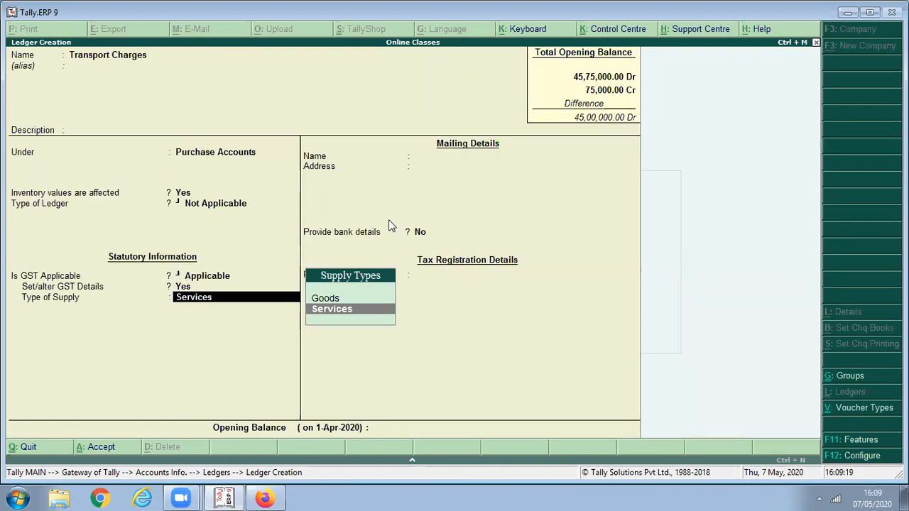
{"action": "key", "text": "Return"}
{"action": "key", "text": "Return"}
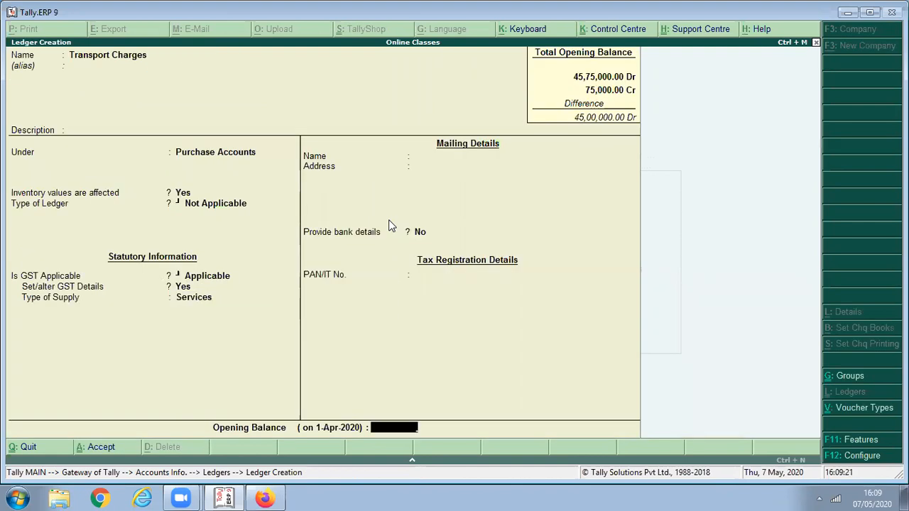
{"action": "key", "text": "Return"}
{"action": "key", "text": "Return"}
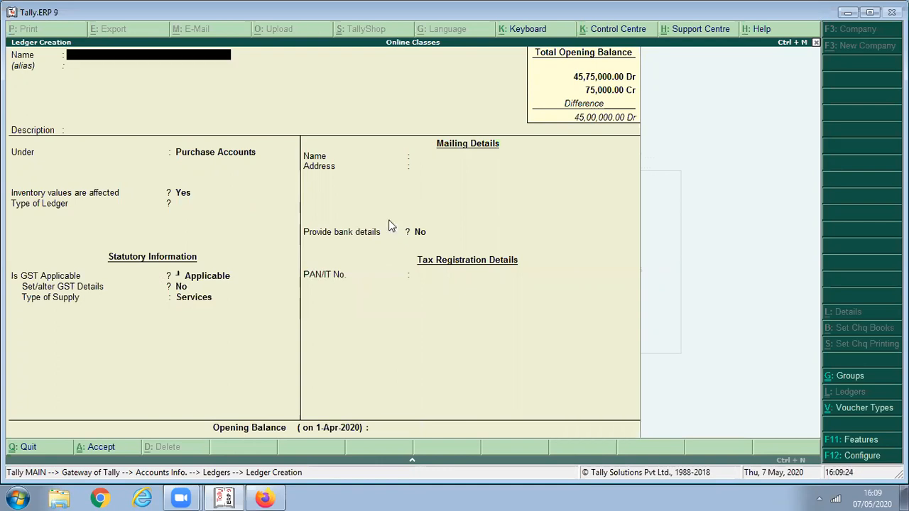
{"action": "key", "text": "Escape"}
{"action": "key", "text": "Return"}
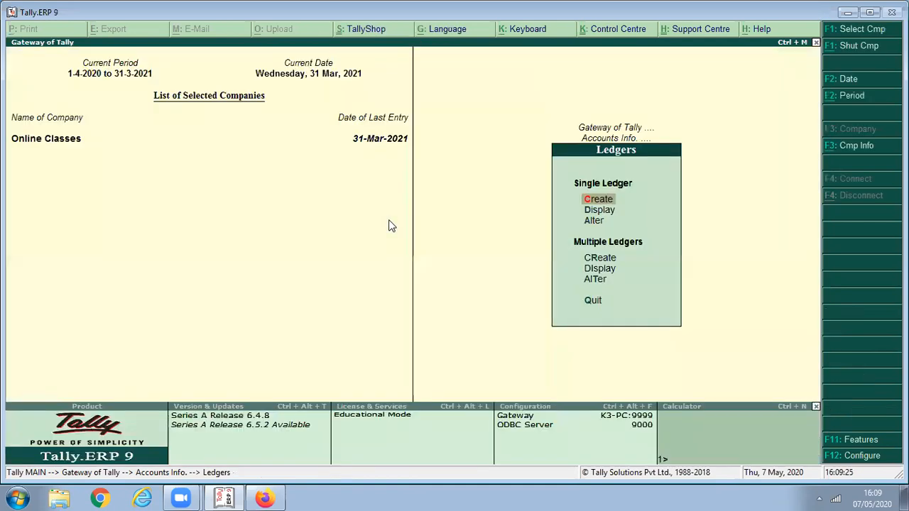
- Open a Purchase voucher and switch it to accounting invoice mode
{"action": "key", "text": "Escape"}
{"action": "key", "text": "Escape"}
{"action": "key", "text": "Down"}
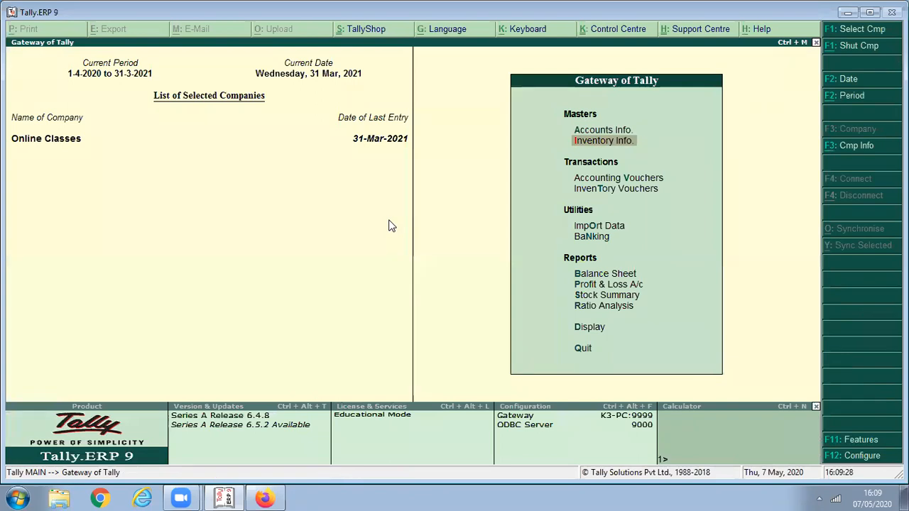
{"action": "key", "text": "Down"}
{"action": "key", "text": "Return"}
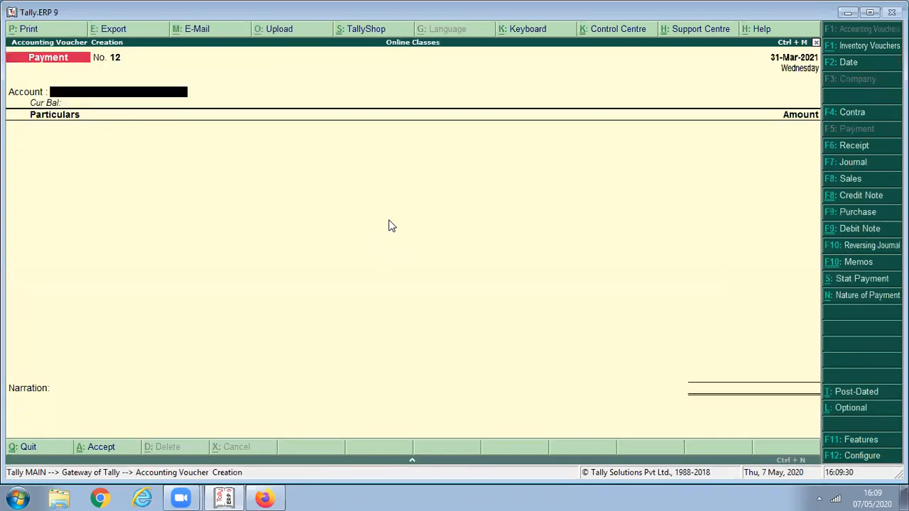
{"action": "left_click", "coordinate": [848, 213]}
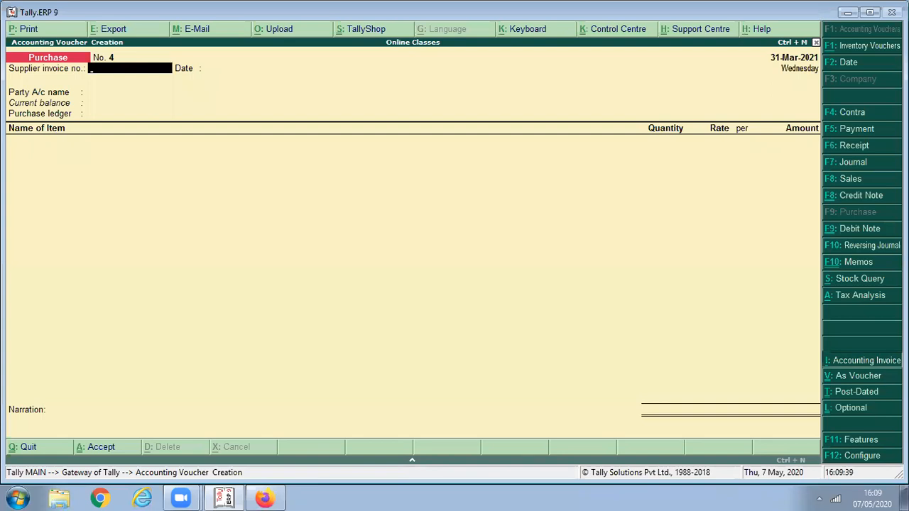
{"action": "left_click", "coordinate": [832, 367]}
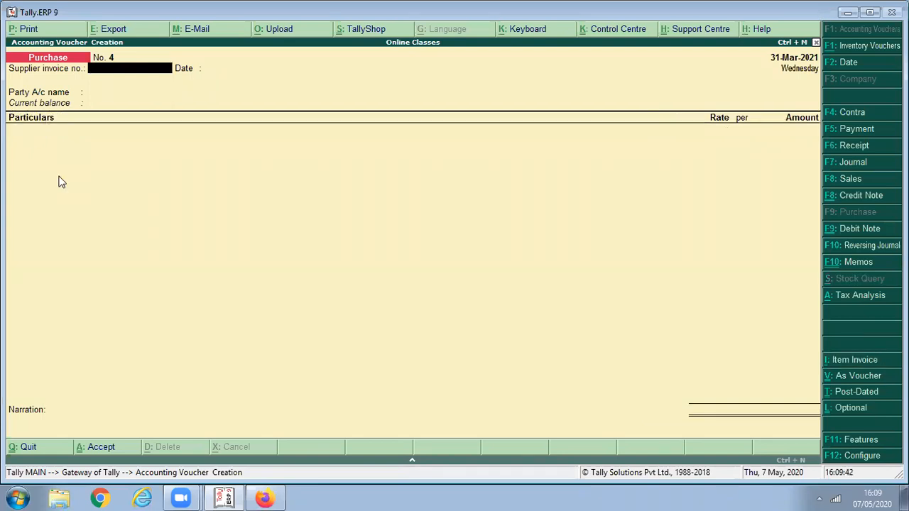
- Enter supplier invoice 004 and date the voucher 1-Apr-2020
{"action": "type", "text": "004"}
{"action": "key", "text": "Return"}
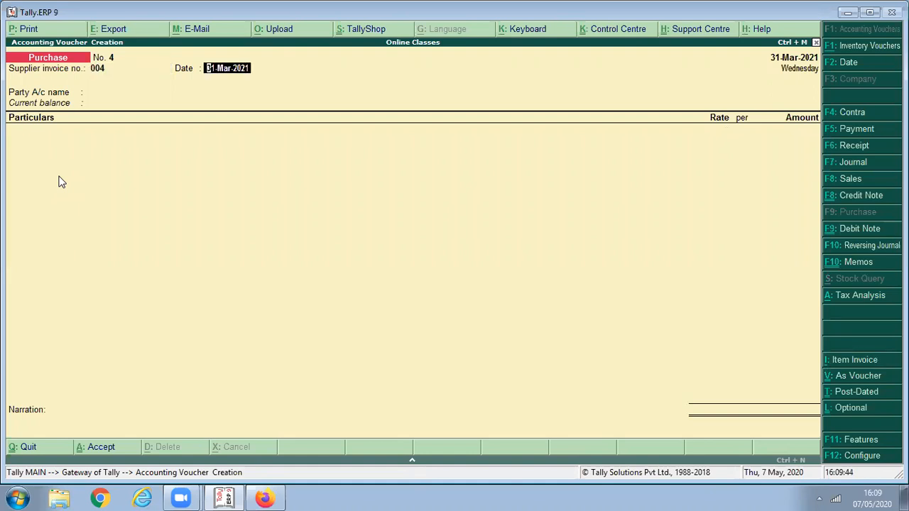
{"action": "type", "text": "1"}
{"action": "key", "text": "Return"}
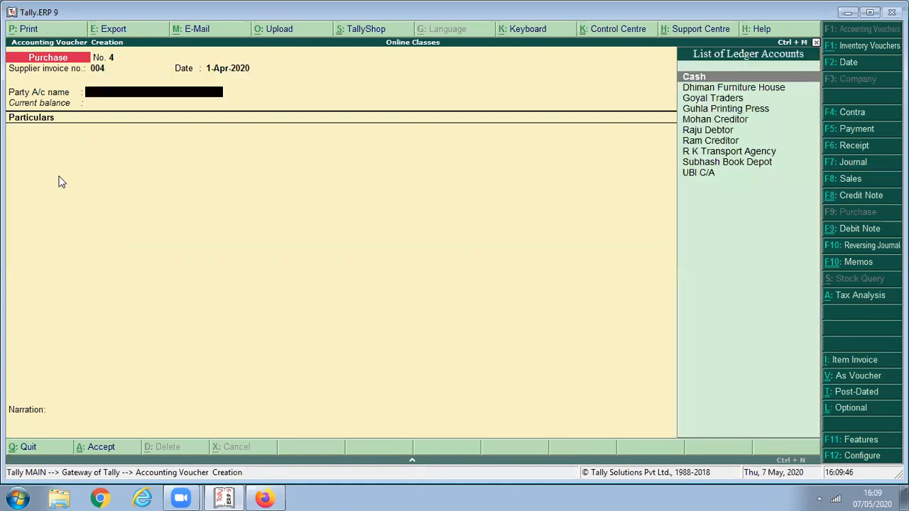
{"action": "key", "text": "BackSpace"}
{"action": "key", "text": "F2"}
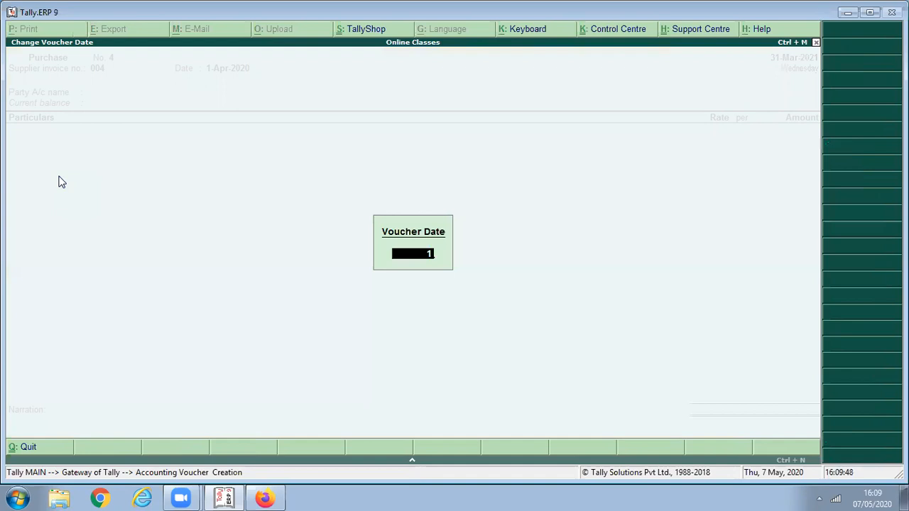
{"action": "key", "text": "Return"}
{"action": "key", "text": "Return"}
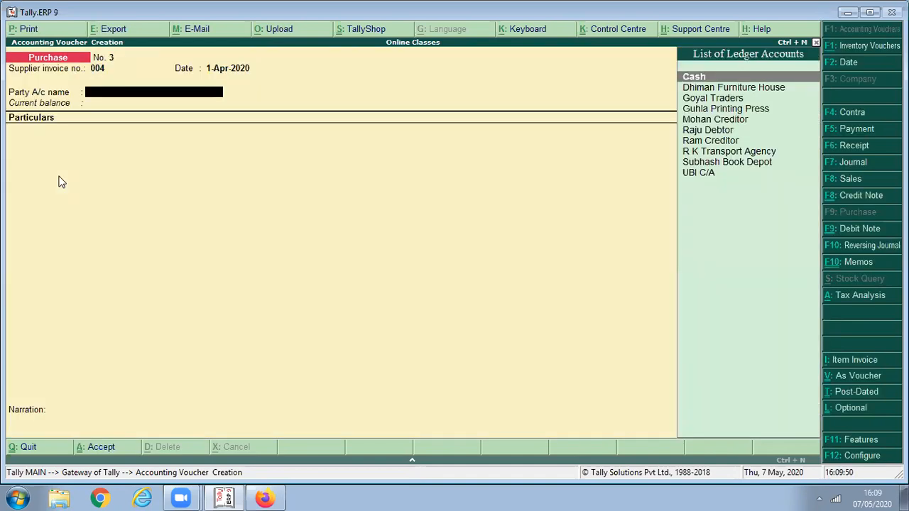
- Choose party R K Transport Agency and debit Transport Charges 15,000.00
{"action": "key", "text": "Down"}
{"action": "key", "text": "Down"}
{"action": "key", "text": "Down"}
{"action": "key", "text": "Down"}
{"action": "key", "text": "Down"}
{"action": "key", "text": "Down"}
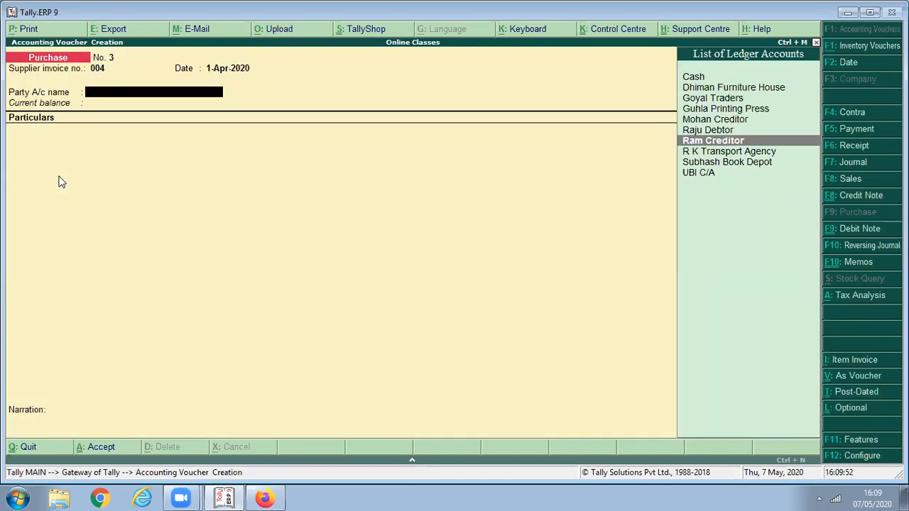
{"action": "key", "text": "Down"}
{"action": "key", "text": "Return"}
{"action": "key", "text": "Return"}
{"action": "key", "text": "Return"}
{"action": "key", "text": "Return"}
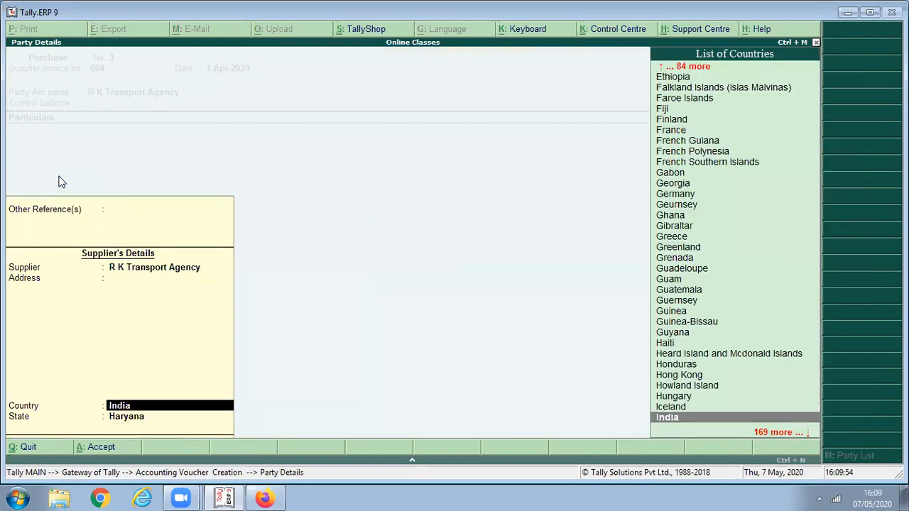
{"action": "key", "text": "ctrl+a"}
{"action": "type", "text": "T"}
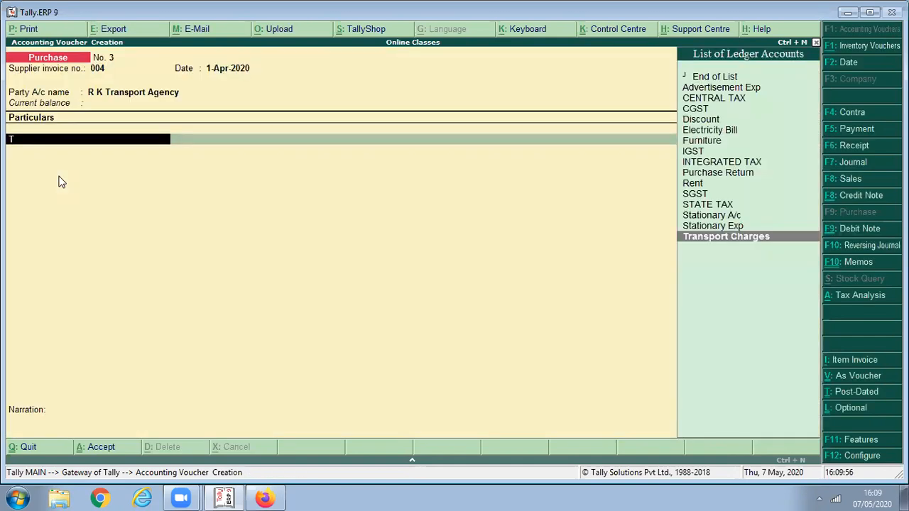
{"action": "type", "text": "r"}
{"action": "key", "text": "Return"}
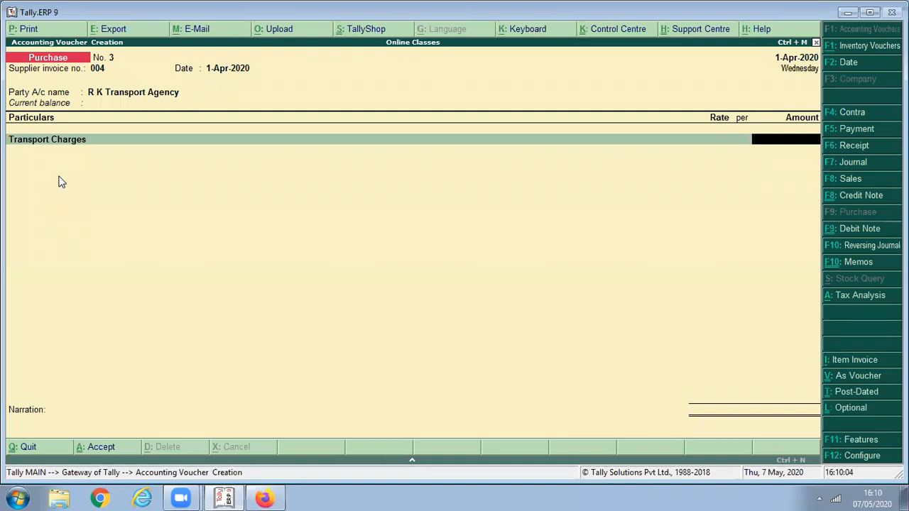
{"action": "type", "text": "15000"}
{"action": "key", "text": "Return"}
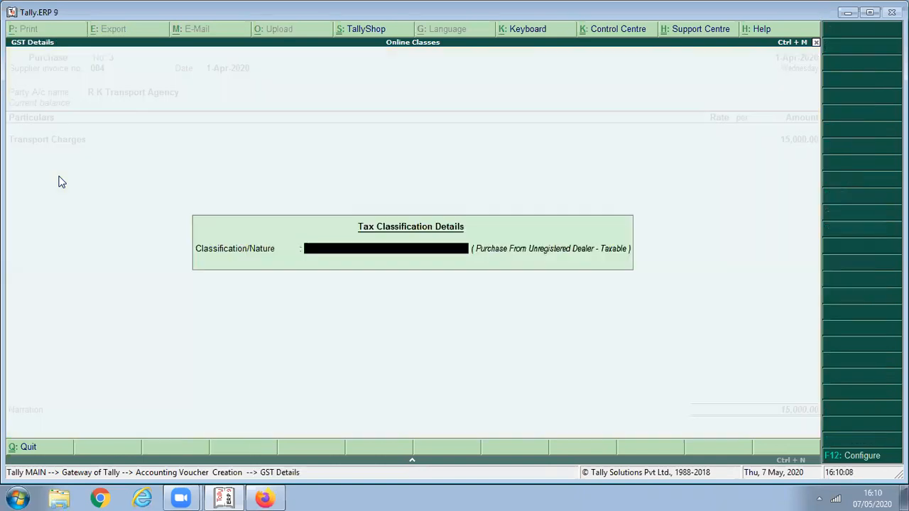
{"action": "key", "text": "Return"}
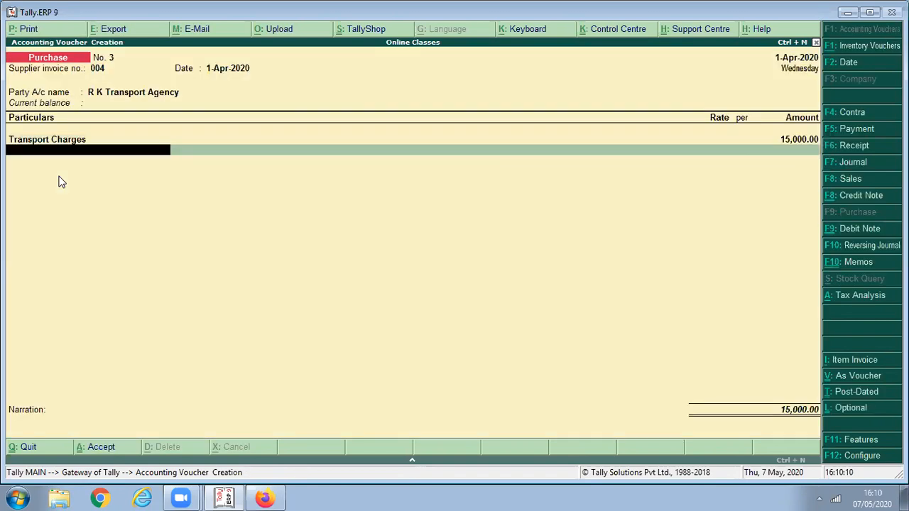
- Check the detailed tax analysis (750.00: 375.00 Central, 375.00 State) and proceed to the save prompt
{"action": "left_click", "coordinate": [850, 295]}
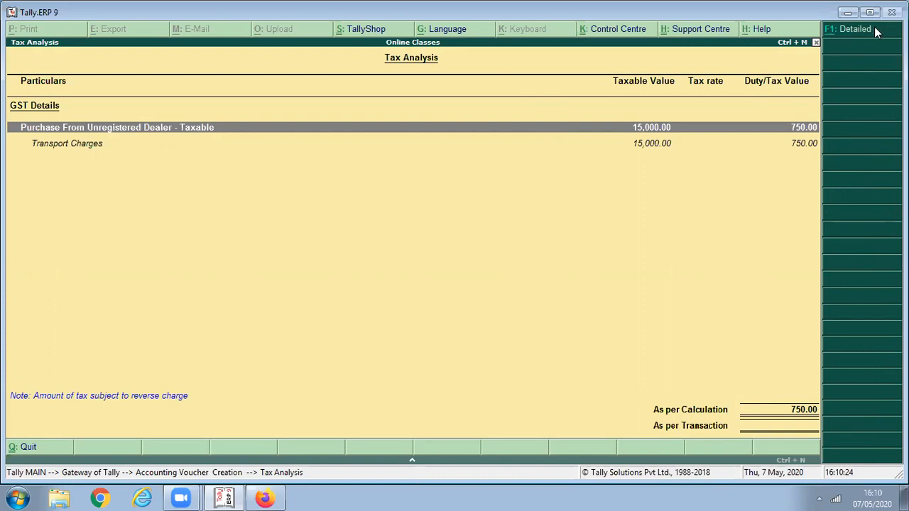
{"action": "key", "text": "alt+F1"}
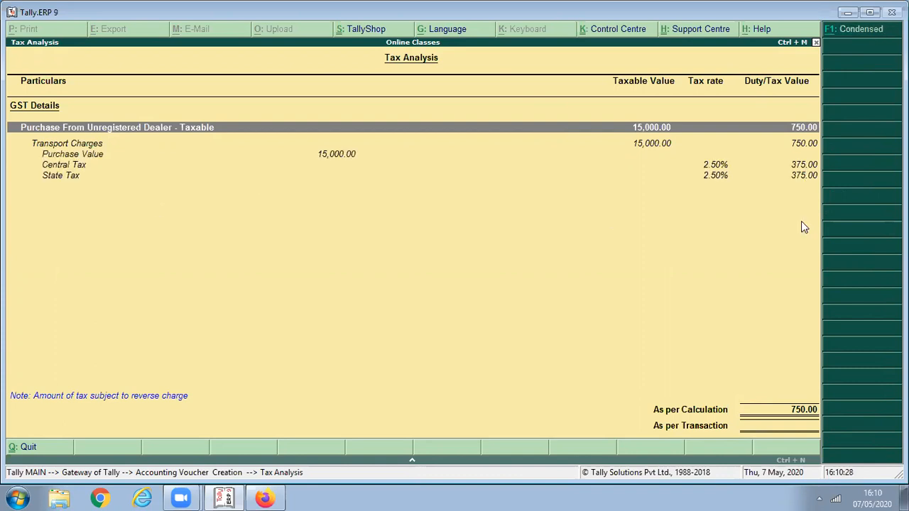
{"action": "key", "text": "Escape"}
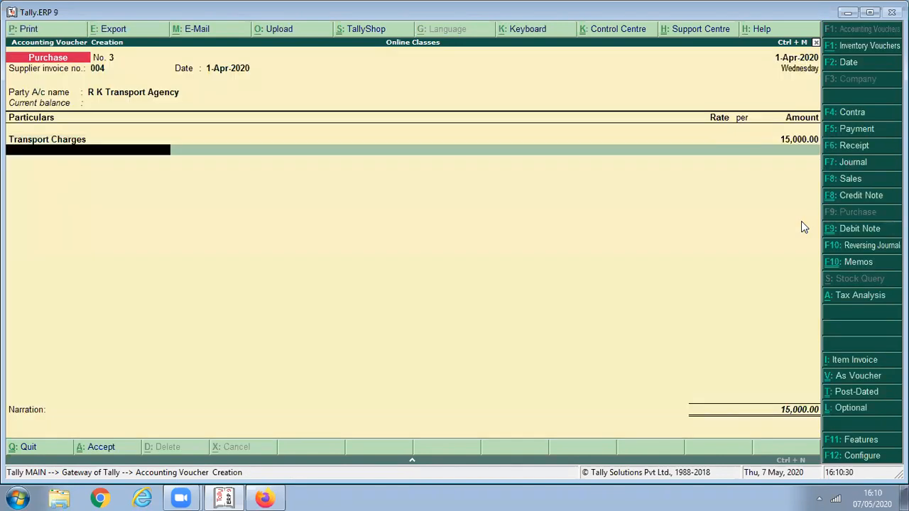
{"action": "key", "text": "Return"}
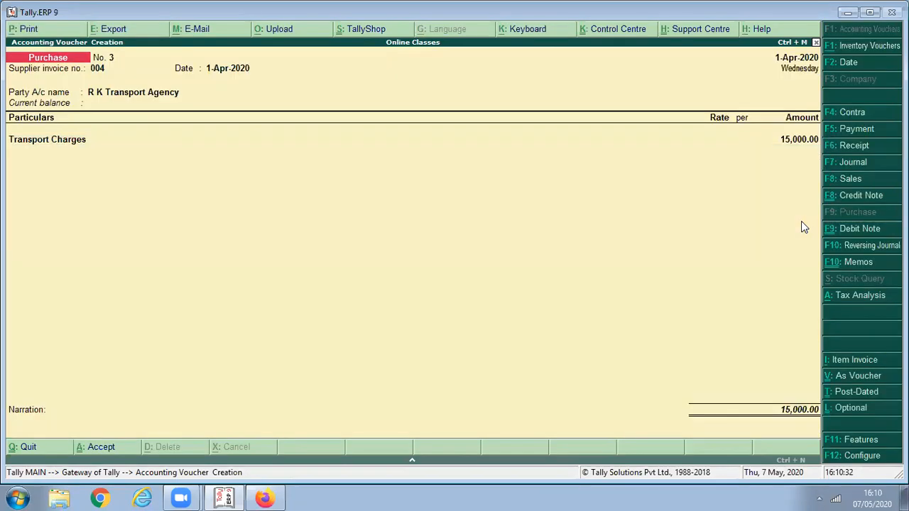
{"action": "key", "text": "Return"}
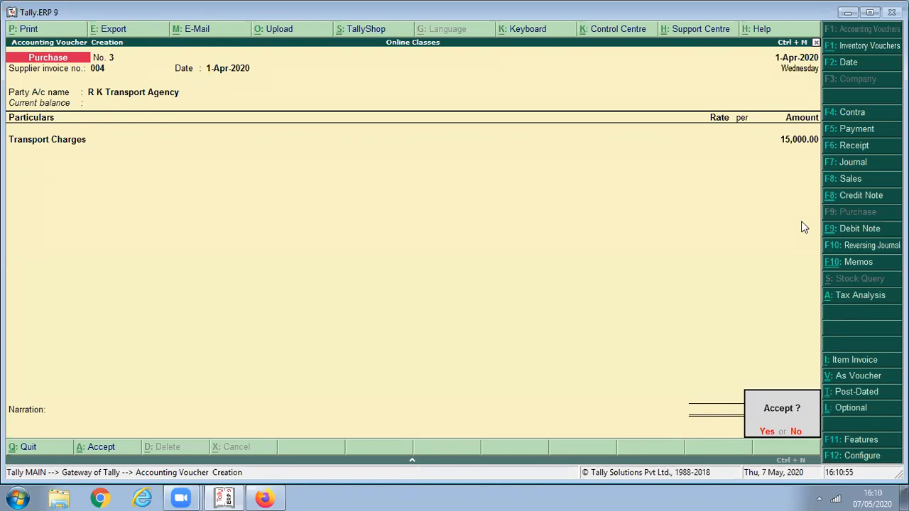
- Accept the prompt to save purchase voucher No. 3
{"action": "key", "text": "Return"}
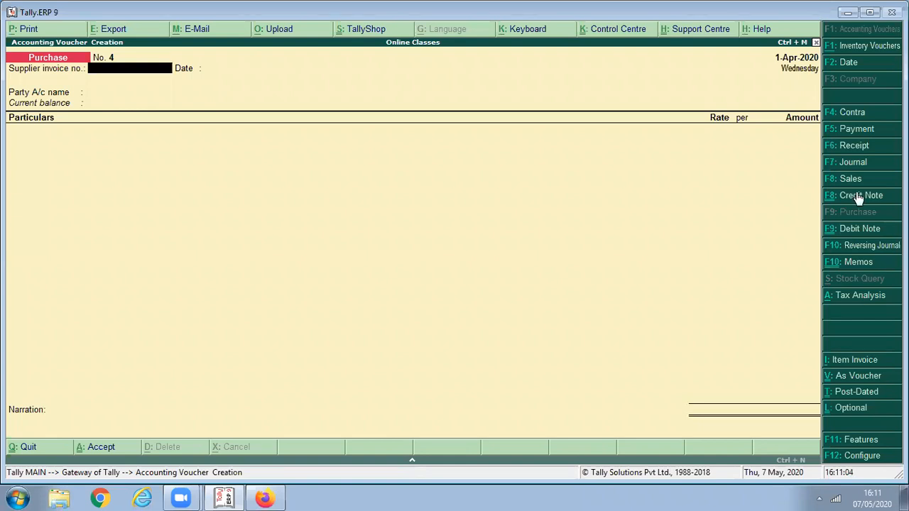
- Start a journal voucher and a new ledger named Advance of Reverse Charge Mechanism
{"action": "left_click", "coordinate": [852, 162]}
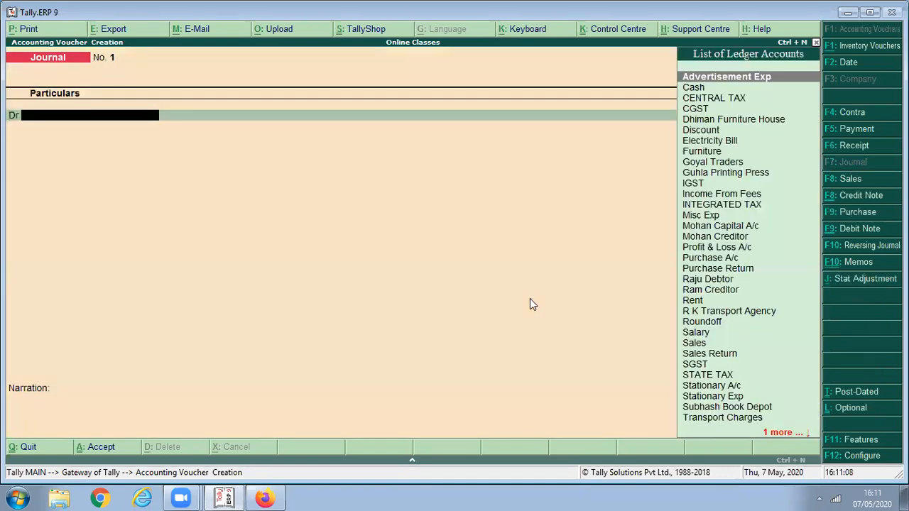
{"action": "key", "text": "alt+c"}
{"action": "type", "text": "A"}
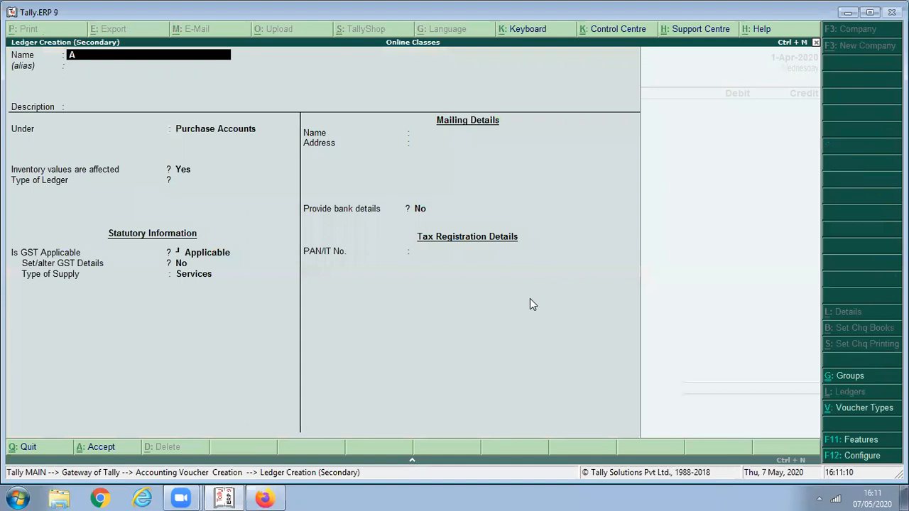
{"action": "type", "text": "dvance of Reverse"}
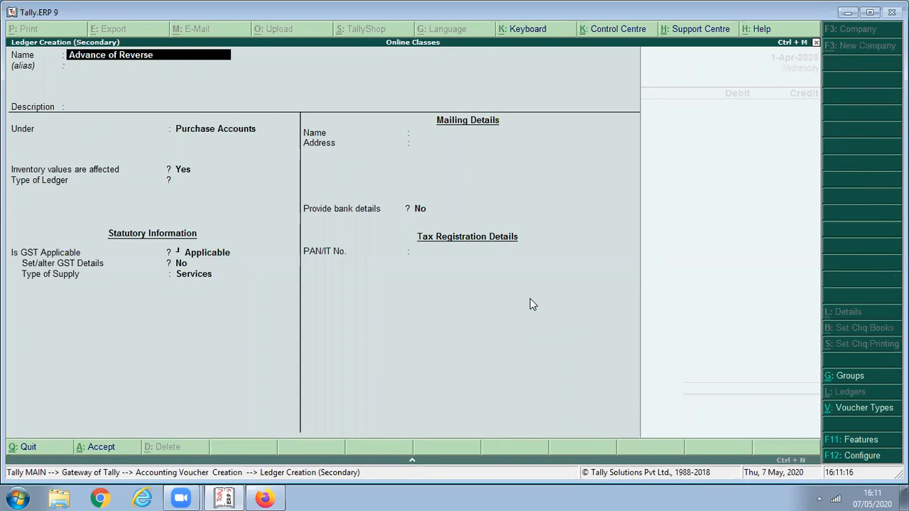
{"action": "type", "text": " Charge Mechanism"}
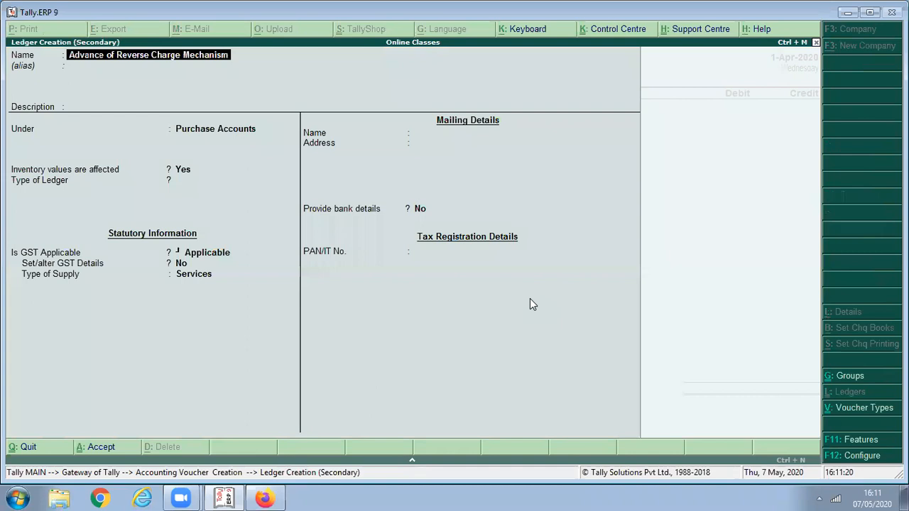
{"action": "key", "text": "Return"}
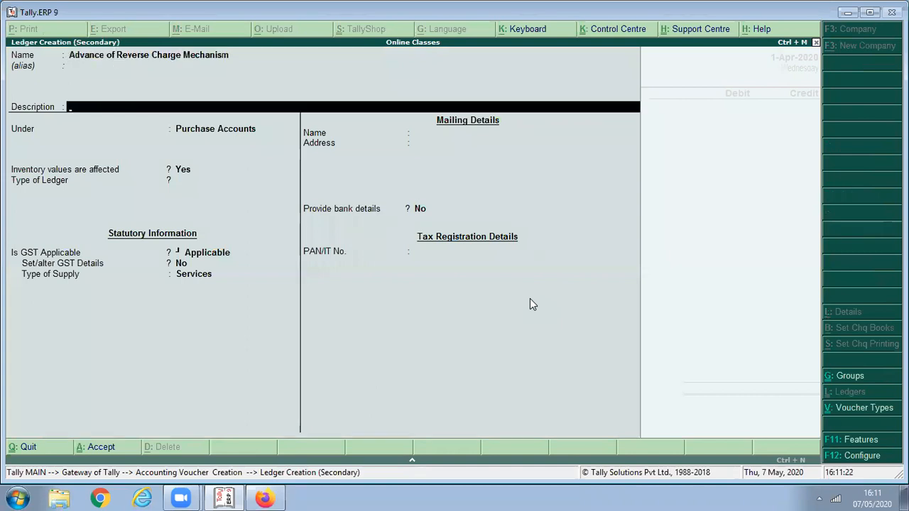
{"action": "key", "text": "Return"}
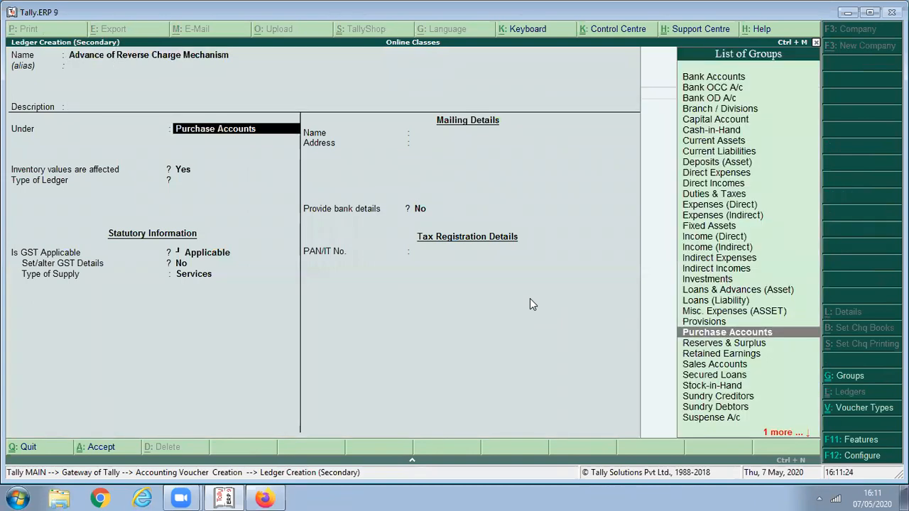
- Place the ledger under Current Assets with registration type Unknown and save it
{"action": "type", "text": "Curre"}
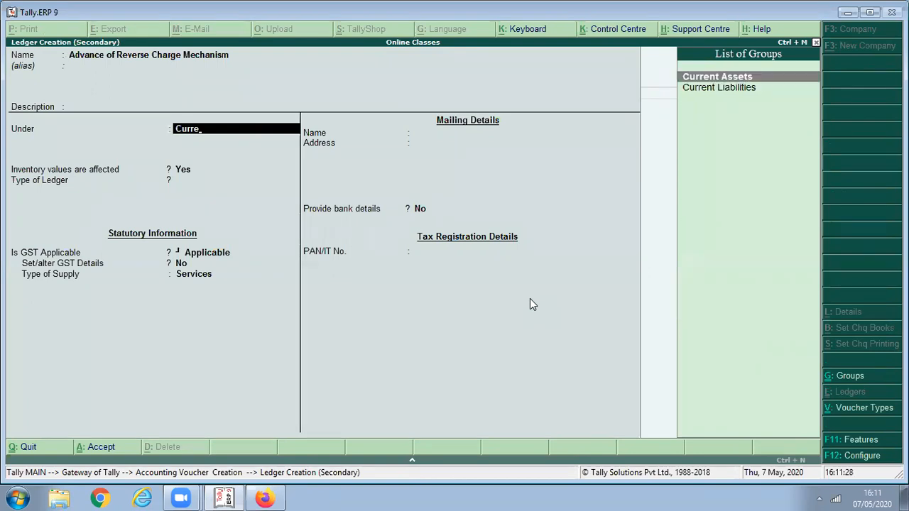
{"action": "key", "text": "Return"}
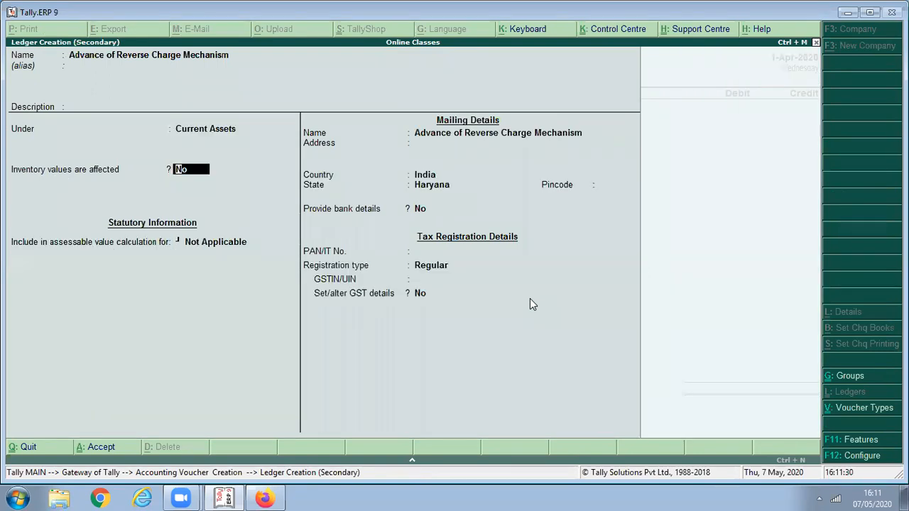
{"action": "key", "text": "Return"}
{"action": "key", "text": "Return"}
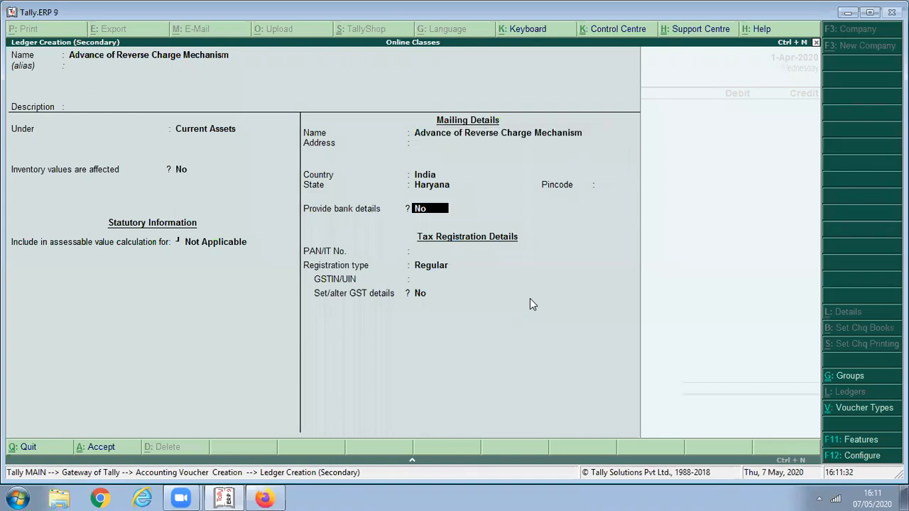
{"action": "key", "text": "Return"}
{"action": "key", "text": "Return"}
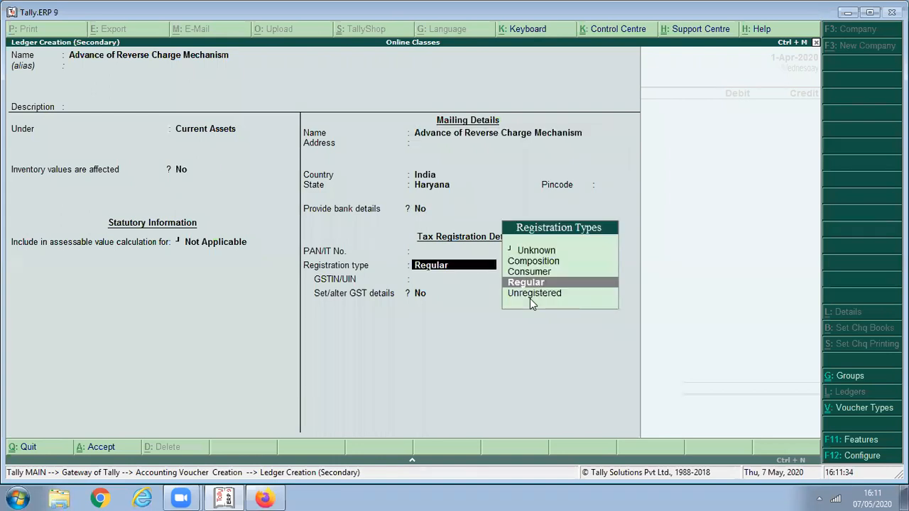
{"action": "key", "text": "Up"}
{"action": "key", "text": "Up"}
{"action": "key", "text": "Up"}
{"action": "key", "text": "Return"}
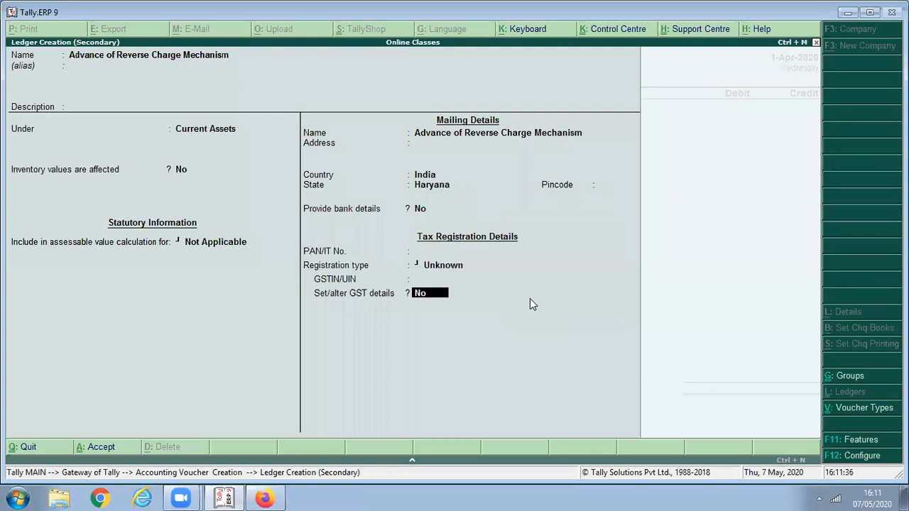
{"action": "key", "text": "Return"}
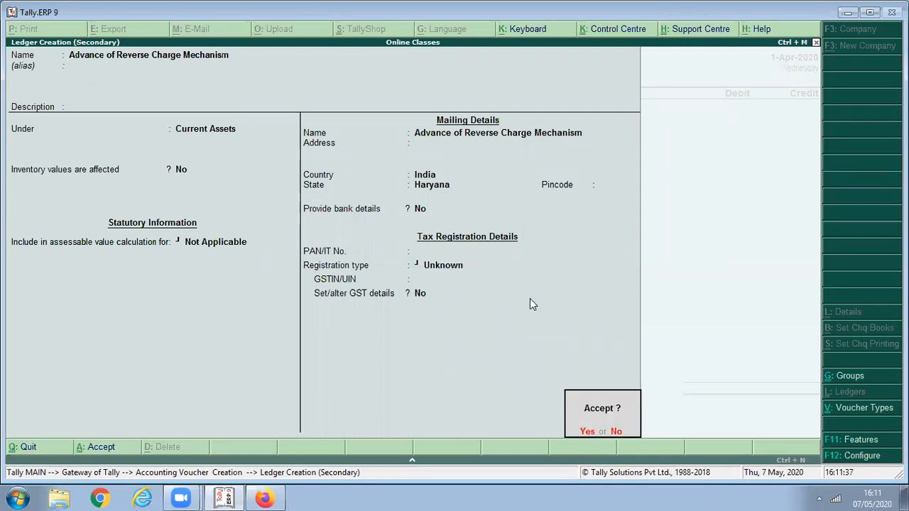
{"action": "key", "text": "Return"}
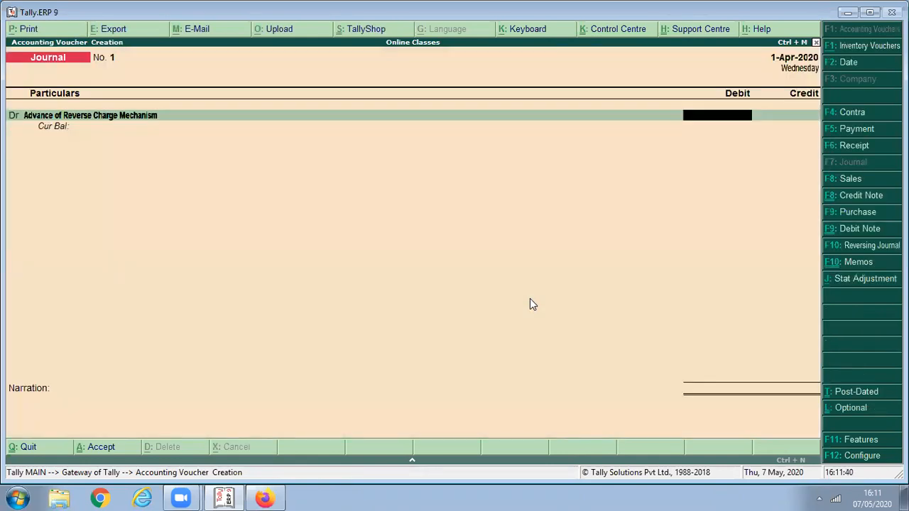
- Debit 750.00 and credit CGST 375.00 and SGST 375.00 in the journal
{"action": "type", "text": "750"}
{"action": "key", "text": "Return"}
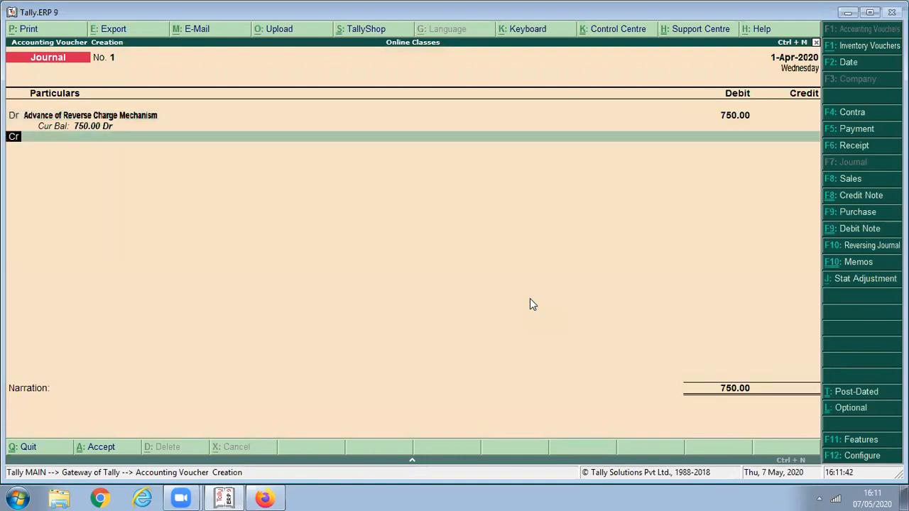
{"action": "type", "text": "CG"}
{"action": "key", "text": "Return"}
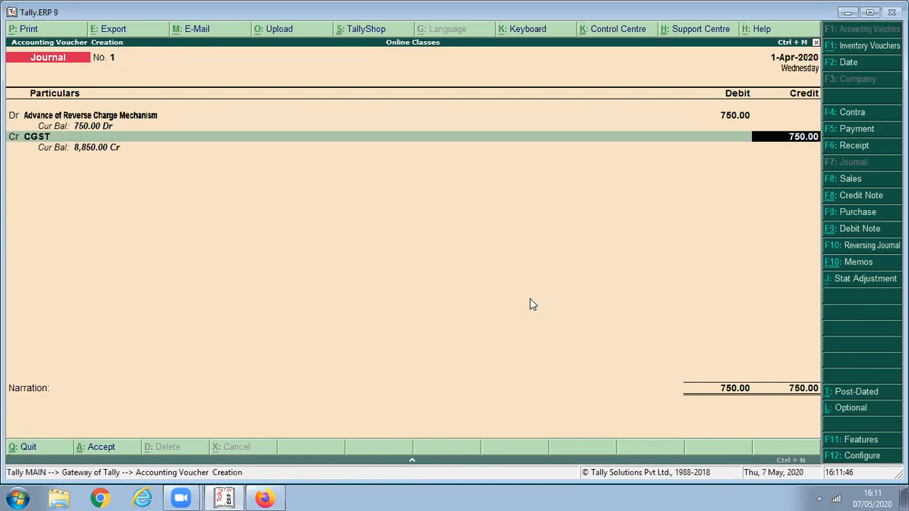
{"action": "type", "text": "375"}
{"action": "key", "text": "Return"}
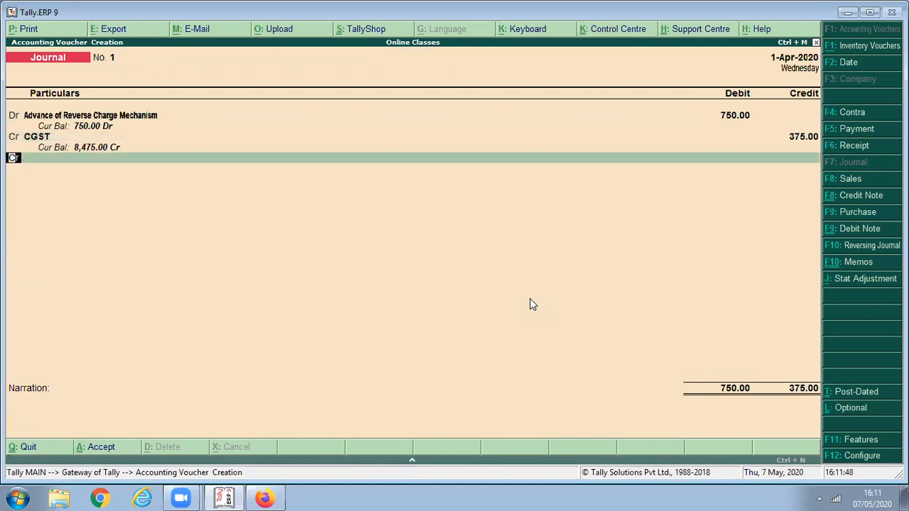
{"action": "key", "text": "Return"}
{"action": "type", "text": "s"}
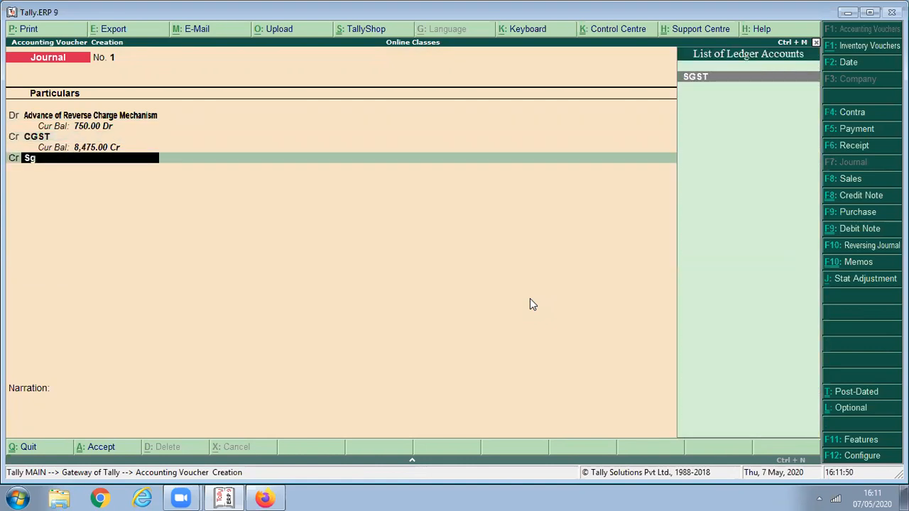
{"action": "key", "text": "Return"}
{"action": "key", "text": "Return"}
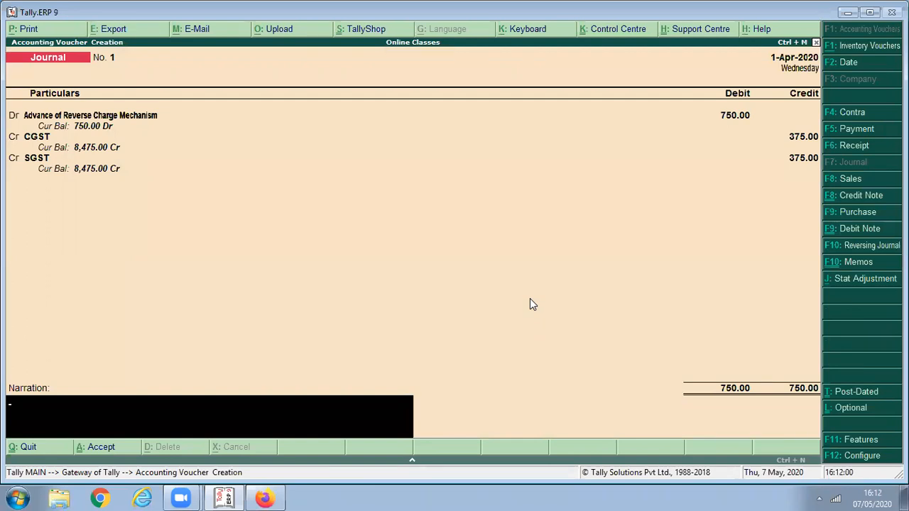
{"action": "key", "text": "BackSpace"}
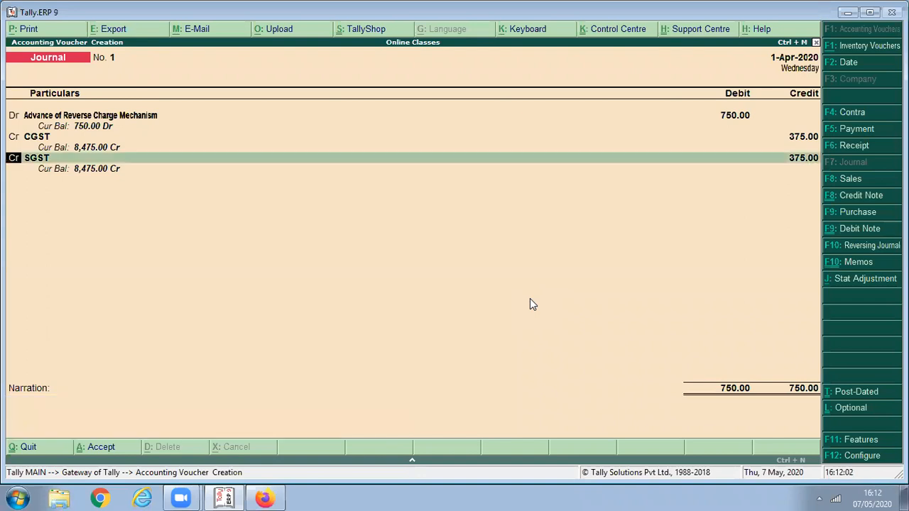
{"action": "key", "text": "BackSpace"}
{"action": "key", "text": "BackSpace"}
{"action": "key", "text": "BackSpace"}
{"action": "key", "text": "BackSpace"}
{"action": "key", "text": "BackSpace"}
- Set the Stat Adjustment to GST, Increase of Tax Liability, Purchase under reverse charge
{"action": "key", "text": "Return"}
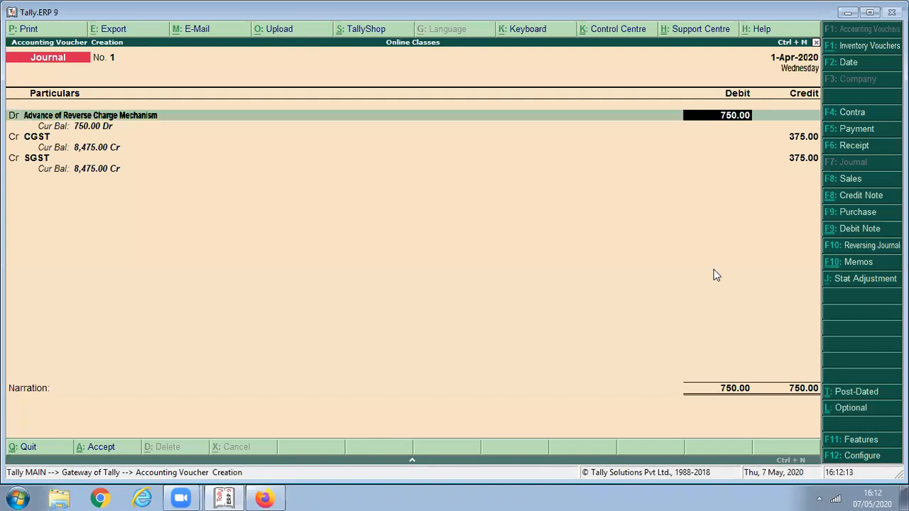
{"action": "left_click", "coordinate": [846, 286]}
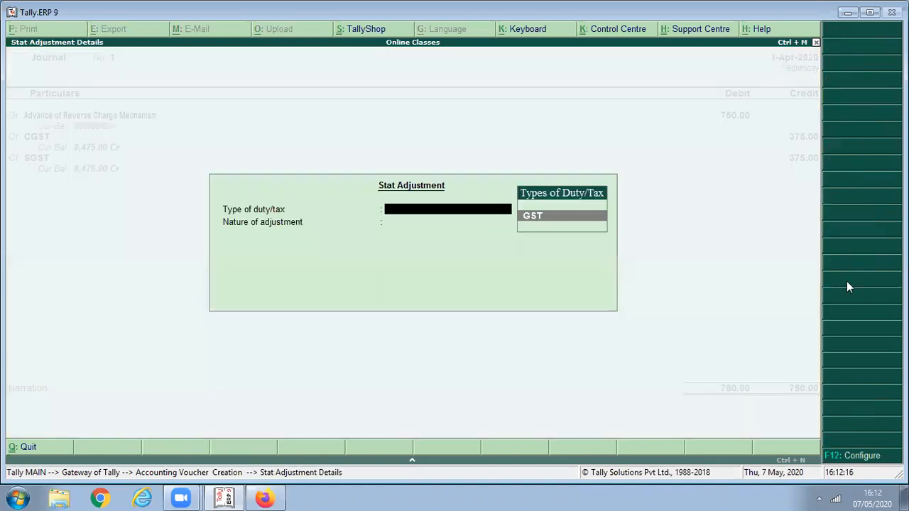
{"action": "key", "text": "Return"}
{"action": "key", "text": "Down"}
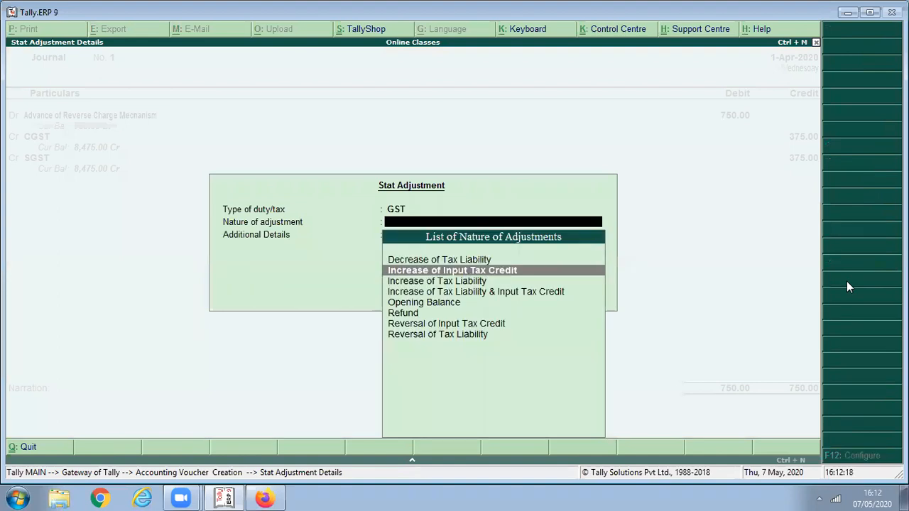
{"action": "key", "text": "Down"}
{"action": "key", "text": "Down"}
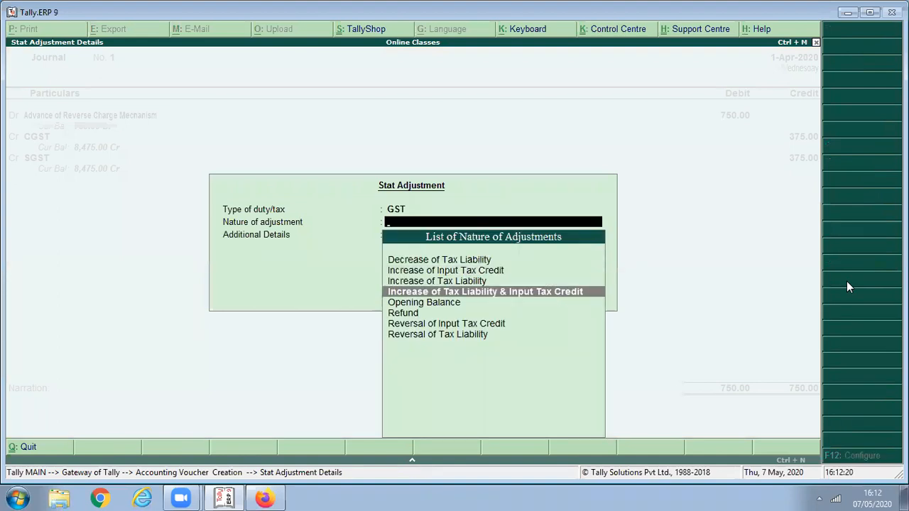
{"action": "key", "text": "Up"}
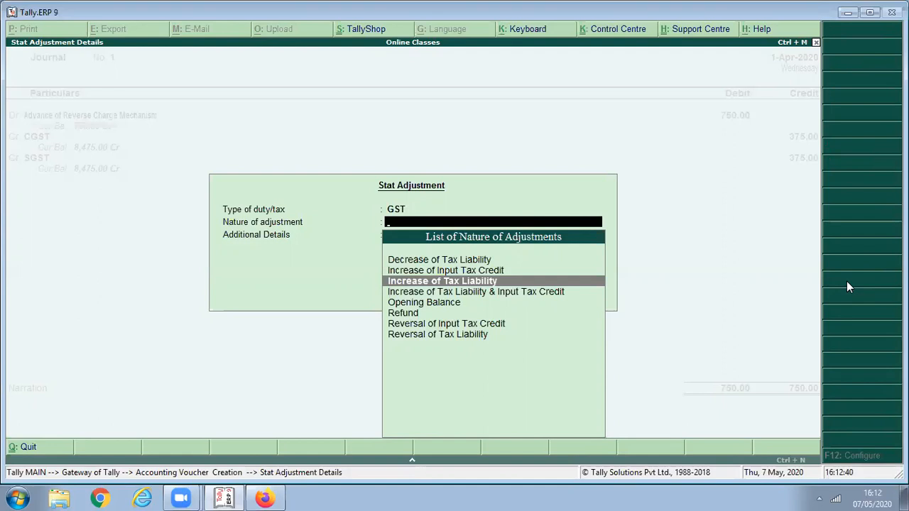
{"action": "key", "text": "Return"}
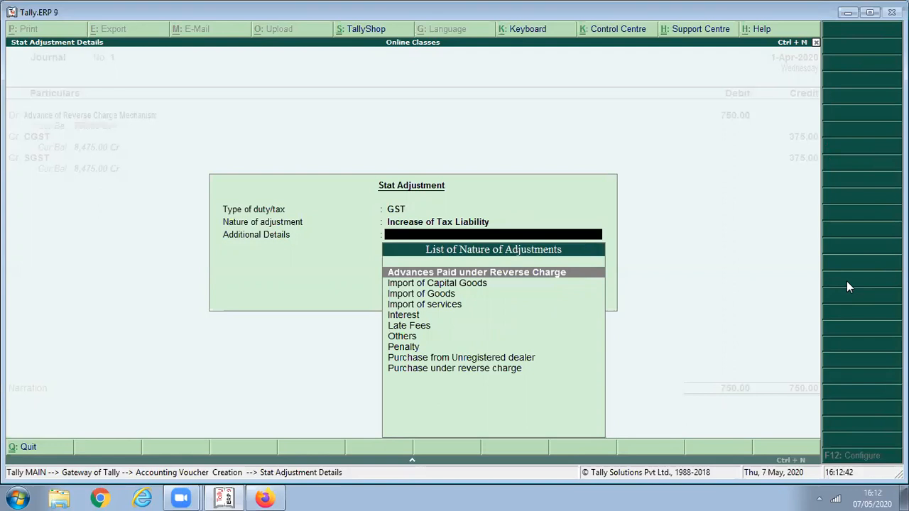
{"action": "key", "text": "Down"}
{"action": "key", "text": "Down"}
{"action": "key", "text": "Down"}
{"action": "key", "text": "Down"}
{"action": "key", "text": "Down"}
{"action": "key", "text": "Down"}
{"action": "key", "text": "Down"}
{"action": "key", "text": "Down"}
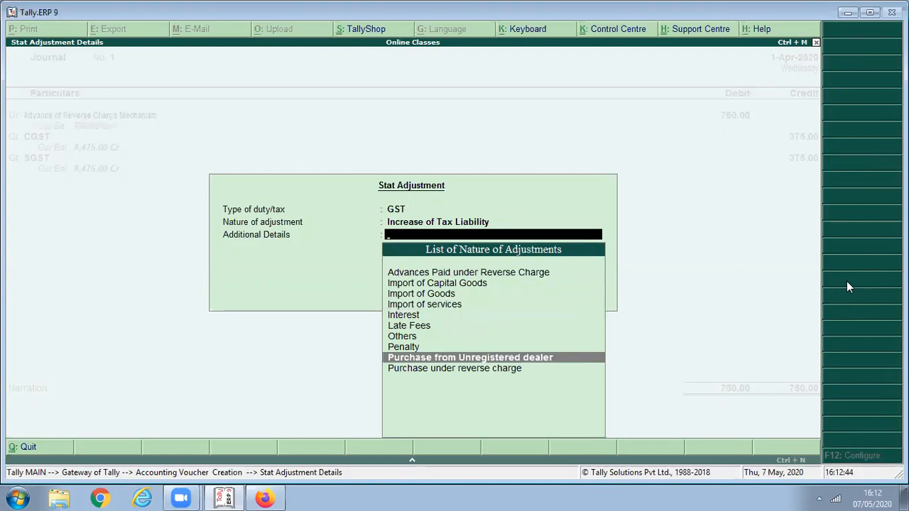
{"action": "key", "text": "Down"}
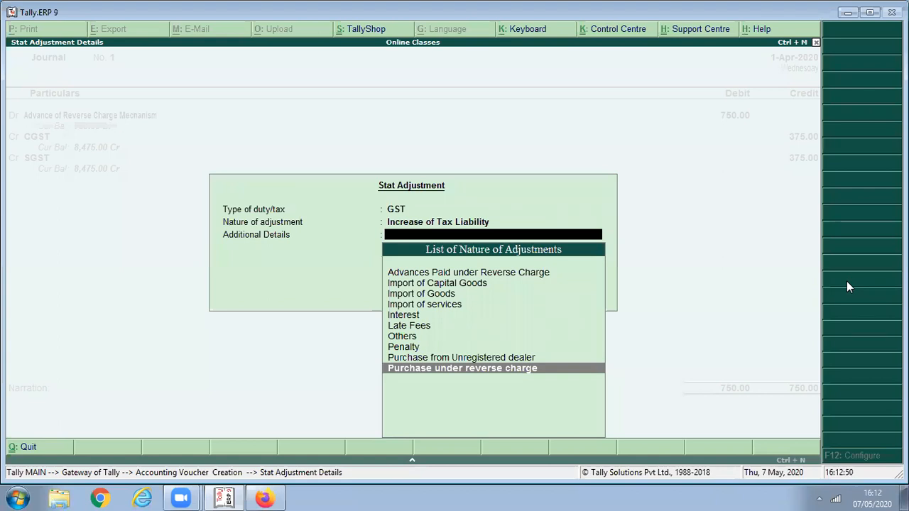
{"action": "key", "text": "Return"}
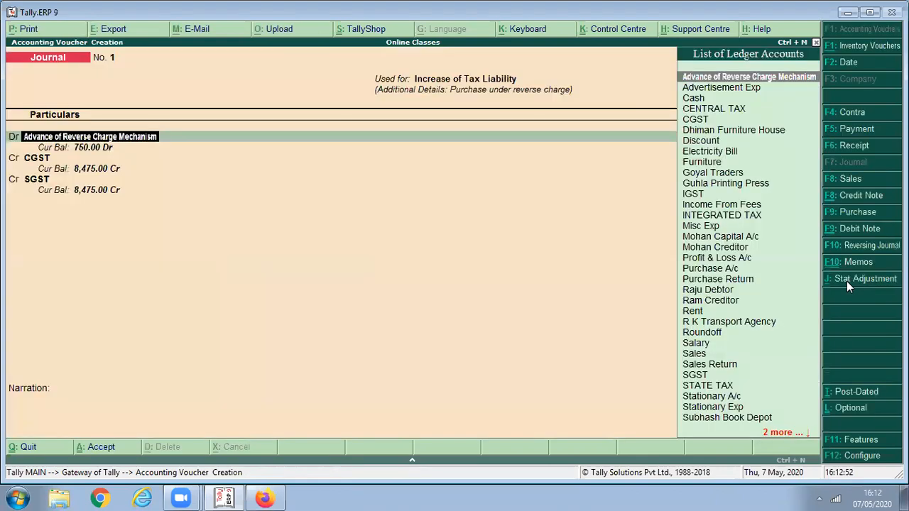
- Accept the 375.00 CGST lines and the narration, then save Journal No. 1
{"action": "key", "text": "Return"}
{"action": "key", "text": "Return"}
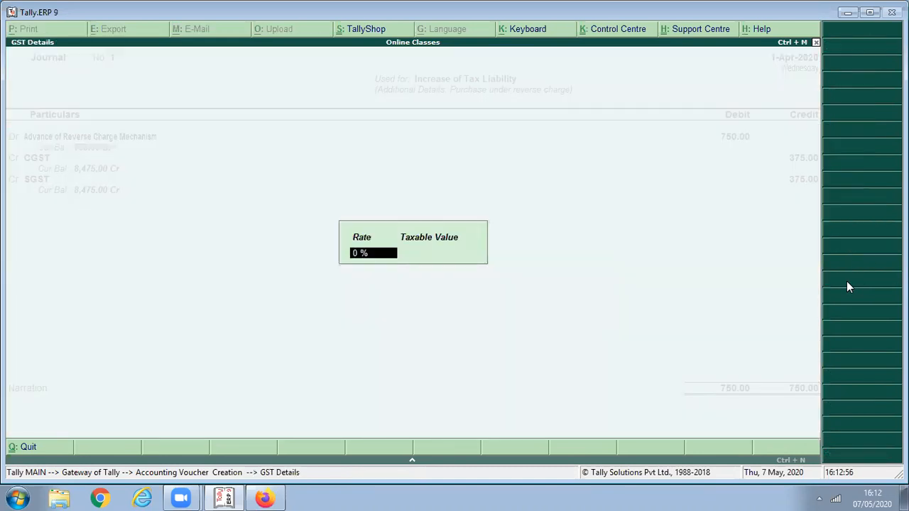
{"action": "key", "text": "Return"}
{"action": "key", "text": "Return"}
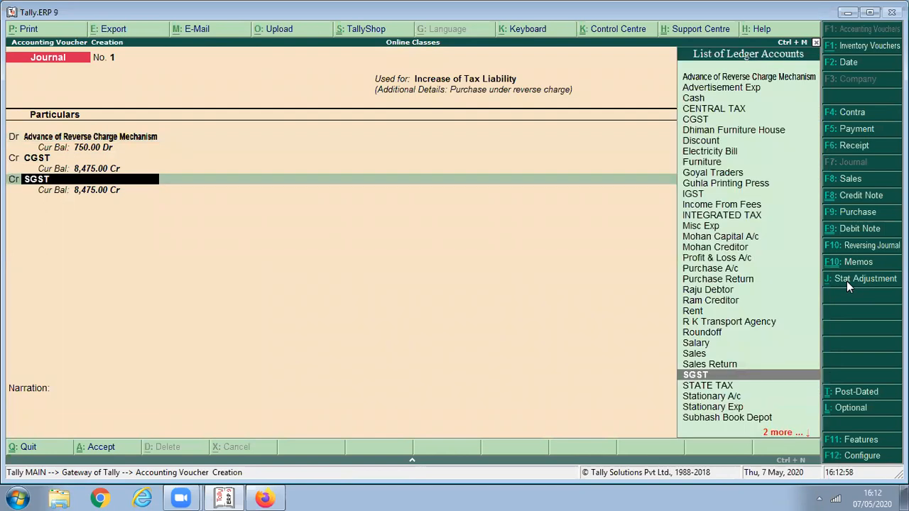
{"action": "key", "text": "Return"}
{"action": "key", "text": "Return"}
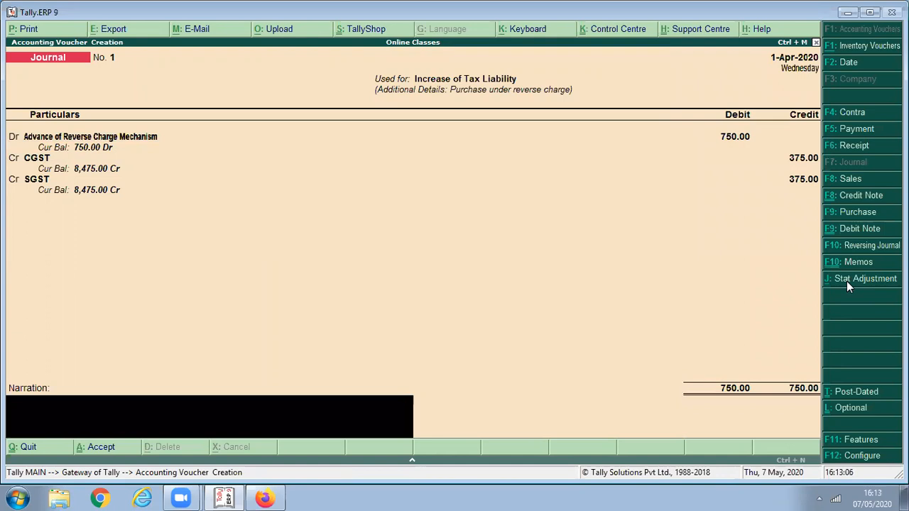
{"action": "key", "text": "Return"}
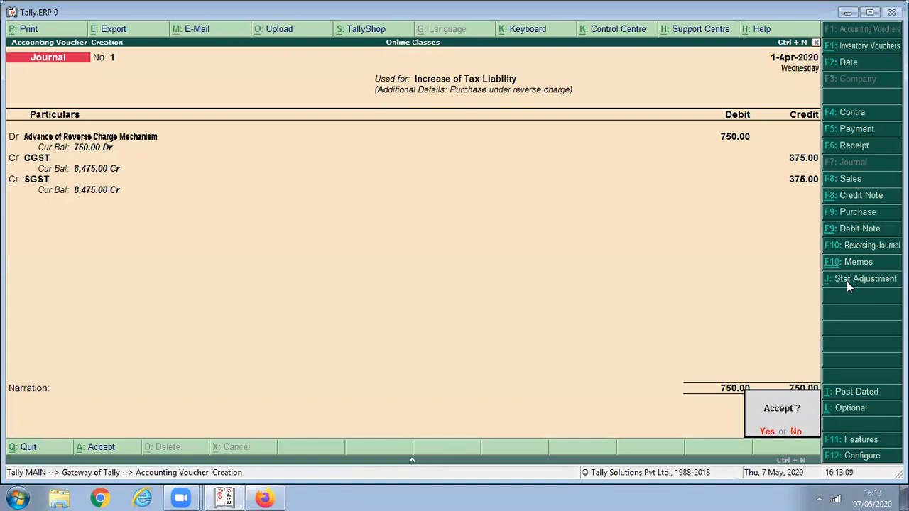
{"action": "key", "text": "Return"}
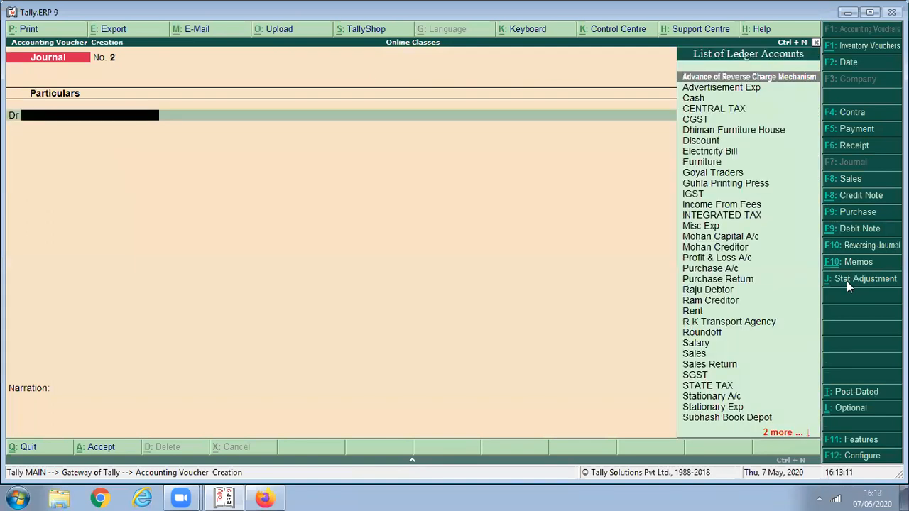
- Open the GSTR-2 report from Display > Statutory Reports > GST
{"action": "key", "text": "Escape"}
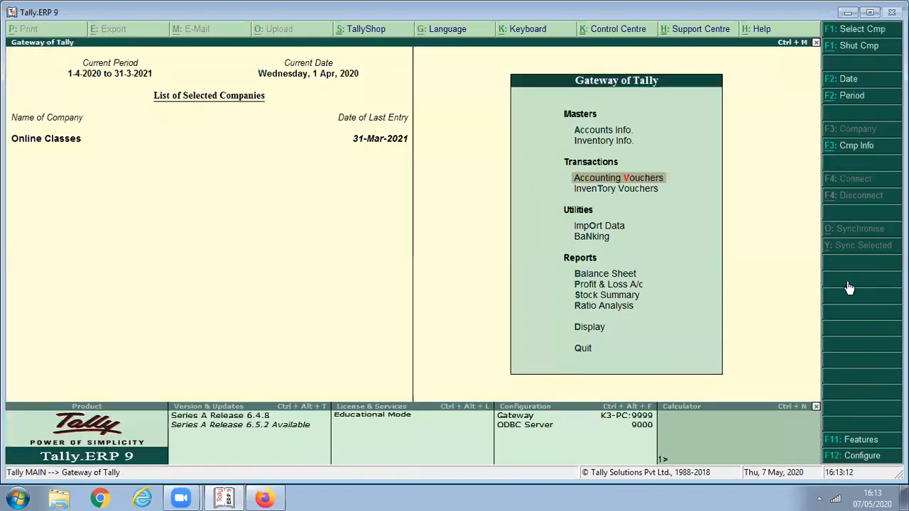
{"action": "key", "text": "d"}
{"action": "key", "text": "u"}
{"action": "key", "text": "g"}
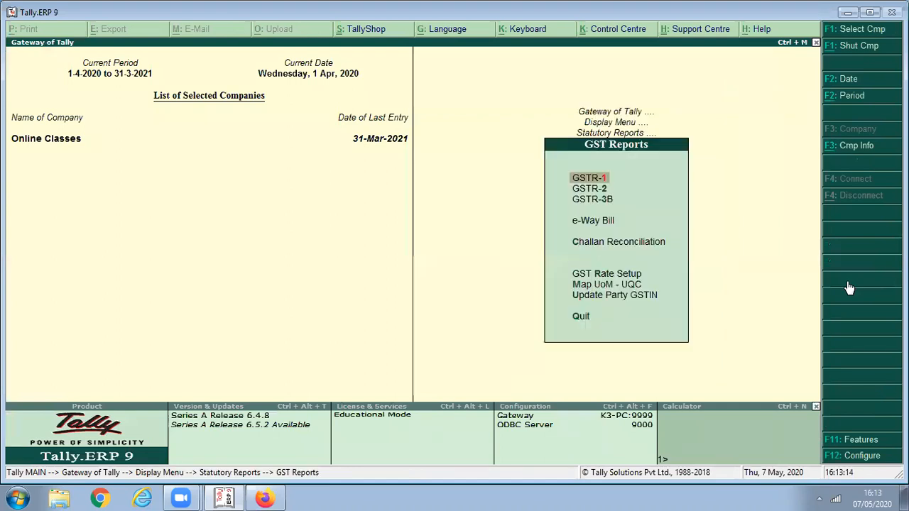
{"action": "key", "text": "Down"}
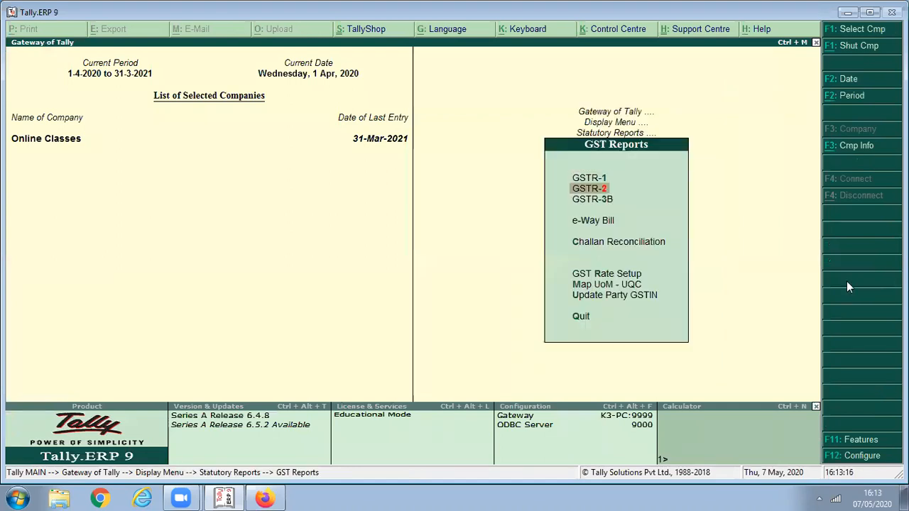
{"action": "key", "text": "Return"}
- Set the GSTR-2 period to 1-Apr-2020 through 1-May-2020
{"action": "key", "text": "F2"}
{"action": "type", "text": "1/4"}
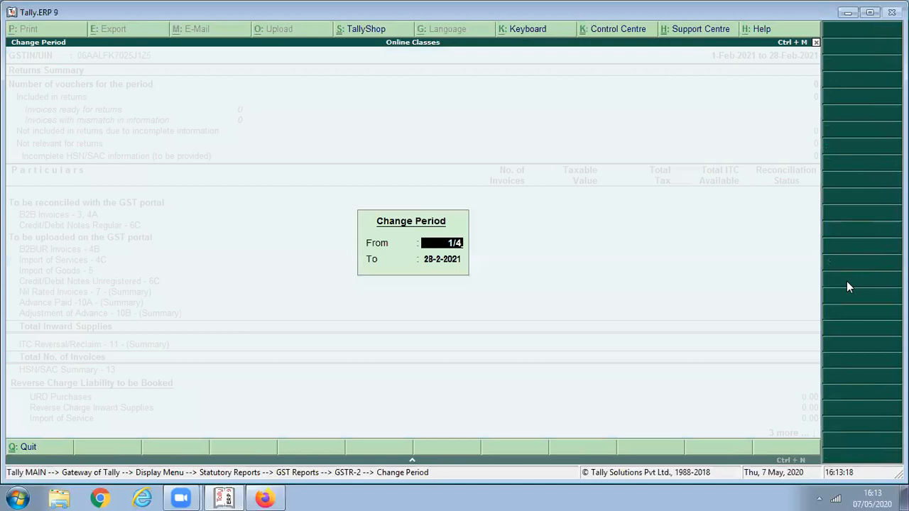
{"action": "key", "text": "Return"}
{"action": "type", "text": "1/5"}
{"action": "key", "text": "Return"}
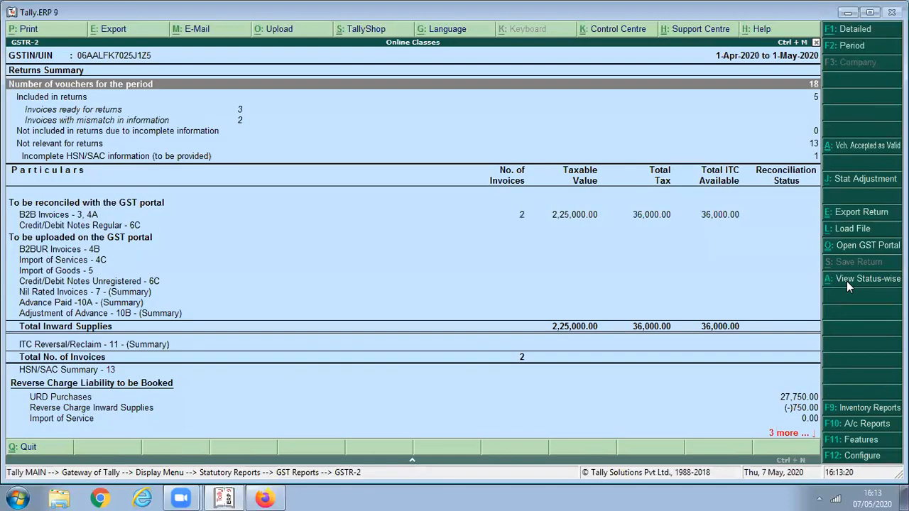
- Drill into Invoices with mismatch in information to see the two flagged vouchers
{"action": "key", "text": "Down"}
{"action": "key", "text": "Down"}
{"action": "key", "text": "Down"}
{"action": "key", "text": "Up"}
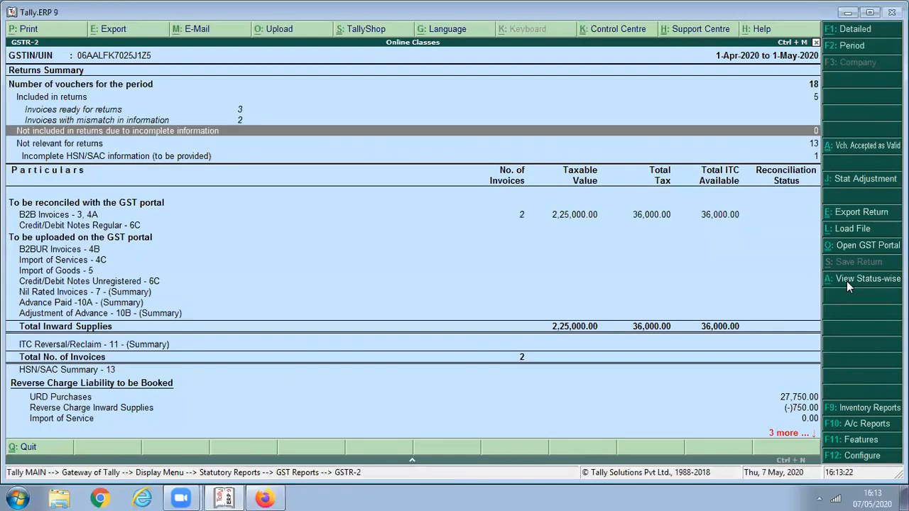
{"action": "key", "text": "Down"}
{"action": "key", "text": "Down"}
{"action": "key", "text": "Up"}
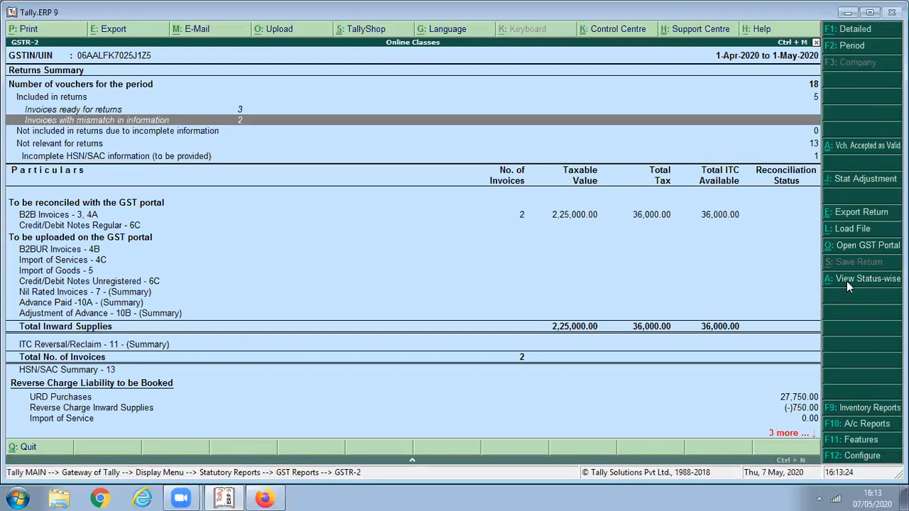
{"action": "key", "text": "Return"}
{"action": "key", "text": "Return"}
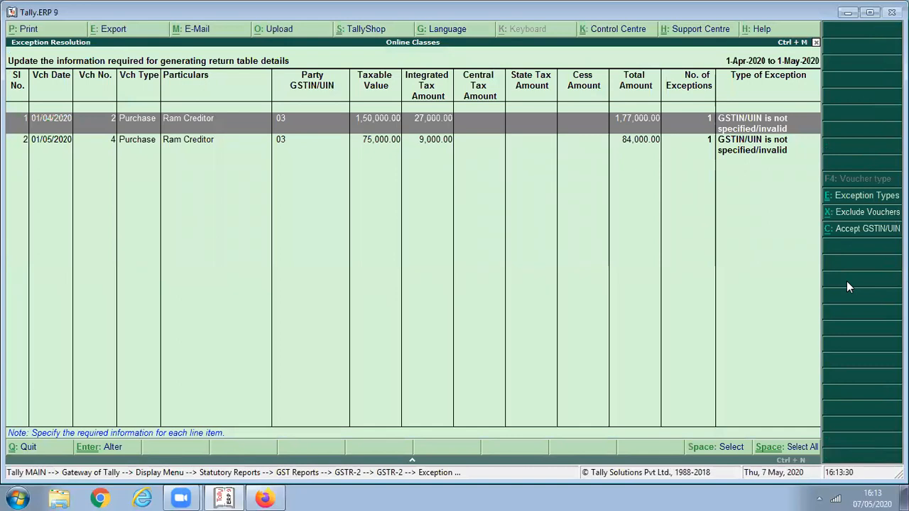
- Enter HSN/SAC code 2288 on R K Transport Agency's voucher with incomplete HSN/SAC information
{"action": "key", "text": "Escape"}
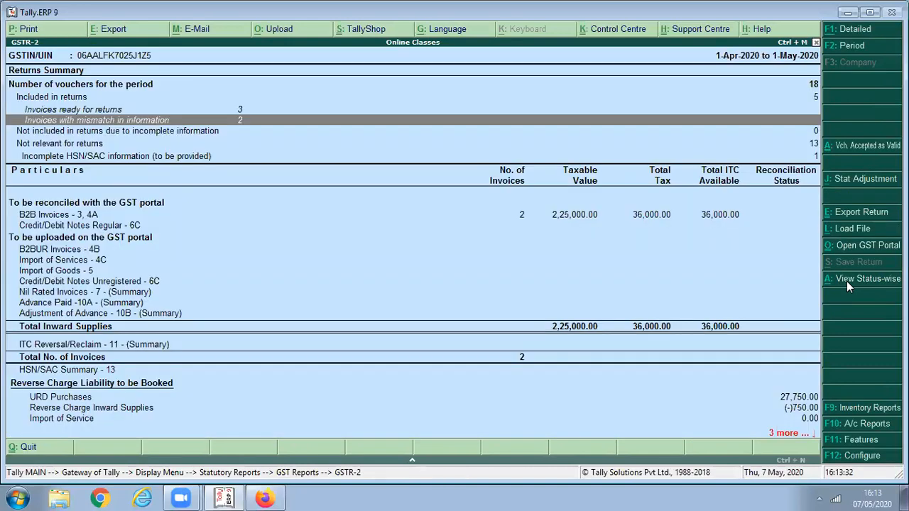
{"action": "key", "text": "Down"}
{"action": "key", "text": "Down"}
{"action": "key", "text": "Return"}
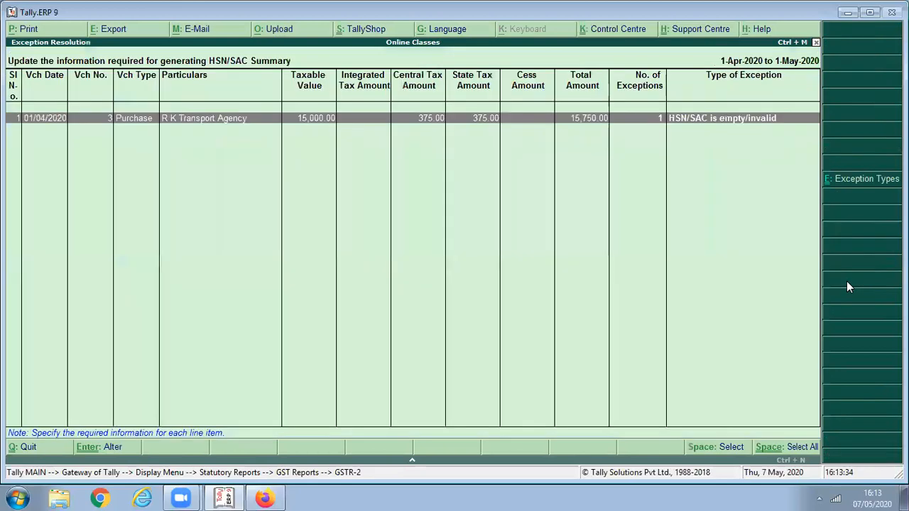
{"action": "key", "text": "Return"}
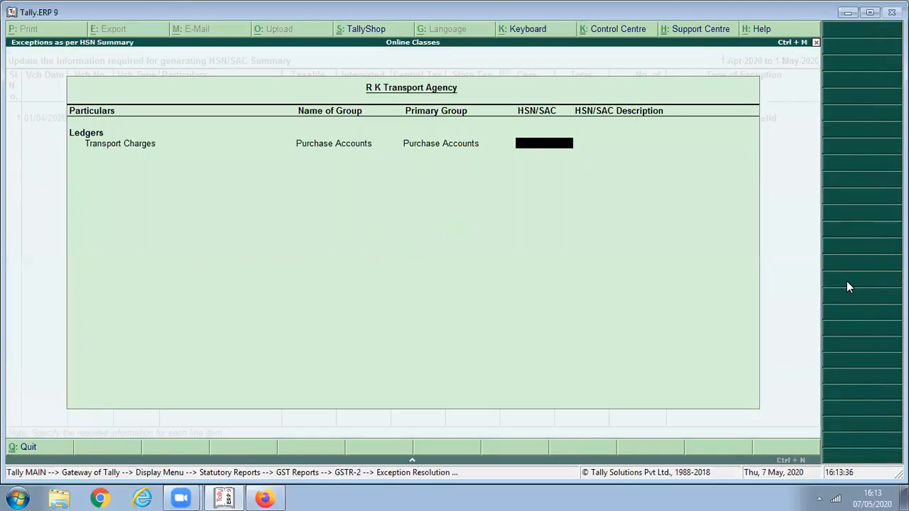
{"action": "type", "text": "1122"}
{"action": "key", "text": "BackSpace"}
{"action": "key", "text": "BackSpace"}
{"action": "key", "text": "BackSpace"}
{"action": "key", "text": "BackSpace"}
{"action": "type", "text": "2288"}
{"action": "key", "text": "Return"}
{"action": "key", "text": "Return"}
{"action": "key", "text": "Return"}
- Review the GSTR-2 sections down to Reverse Charge Liability to be Booked, then close the report
{"action": "key", "text": "Escape"}
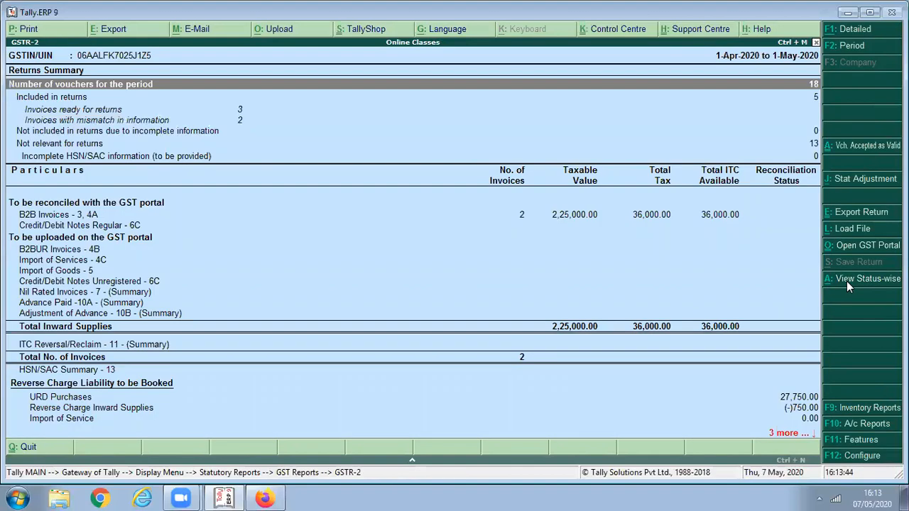
{"action": "key", "text": "Down"}
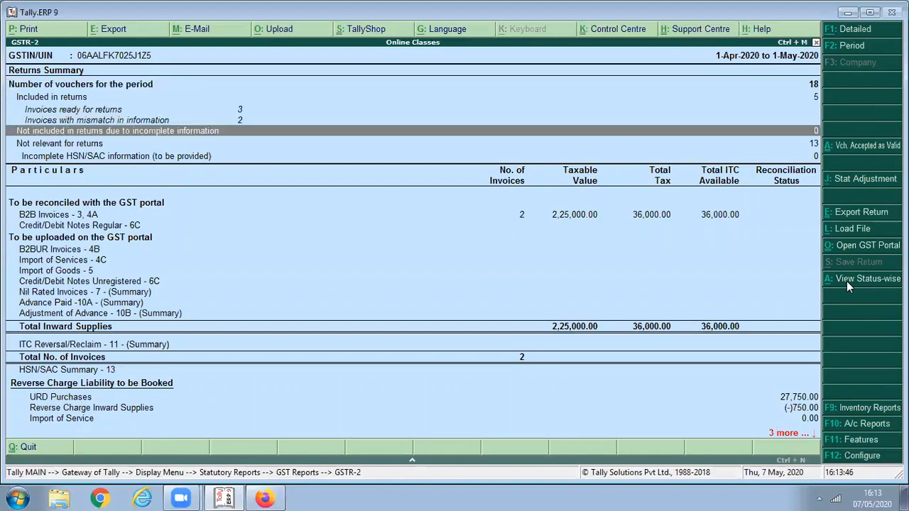
{"action": "key", "text": "Down"}
{"action": "key", "text": "Down"}
{"action": "key", "text": "Down"}
{"action": "key", "text": "Down"}
{"action": "key", "text": "Down"}
{"action": "key", "text": "Down"}
{"action": "key", "text": "Down"}
{"action": "key", "text": "Down"}
{"action": "key", "text": "Down"}
{"action": "key", "text": "Down"}
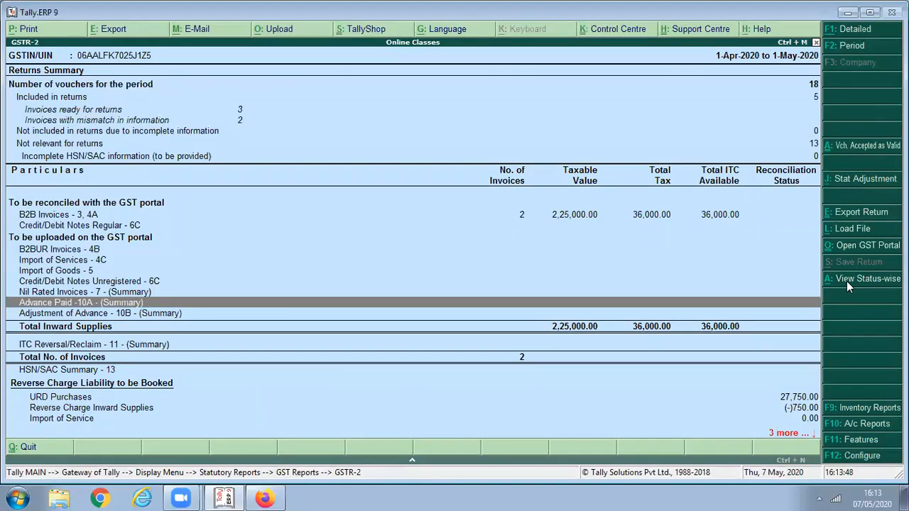
{"action": "key", "text": "Down"}
{"action": "key", "text": "Down"}
{"action": "key", "text": "Down"}
{"action": "key", "text": "Down"}
{"action": "key", "text": "Down"}
{"action": "key", "text": "Down"}
{"action": "key", "text": "Down"}
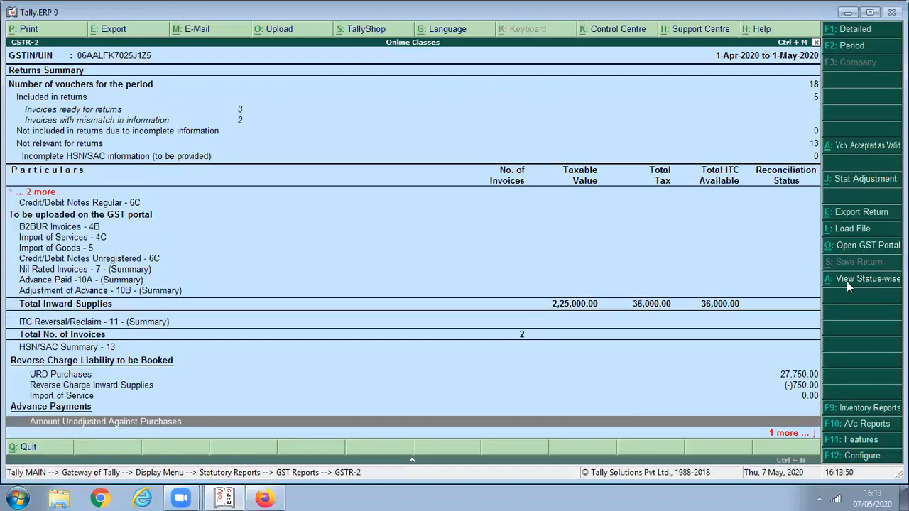
{"action": "key", "text": "Down"}
{"action": "key", "text": "Up"}
{"action": "key", "text": "Up"}
{"action": "key", "text": "Up"}
{"action": "key", "text": "Up"}
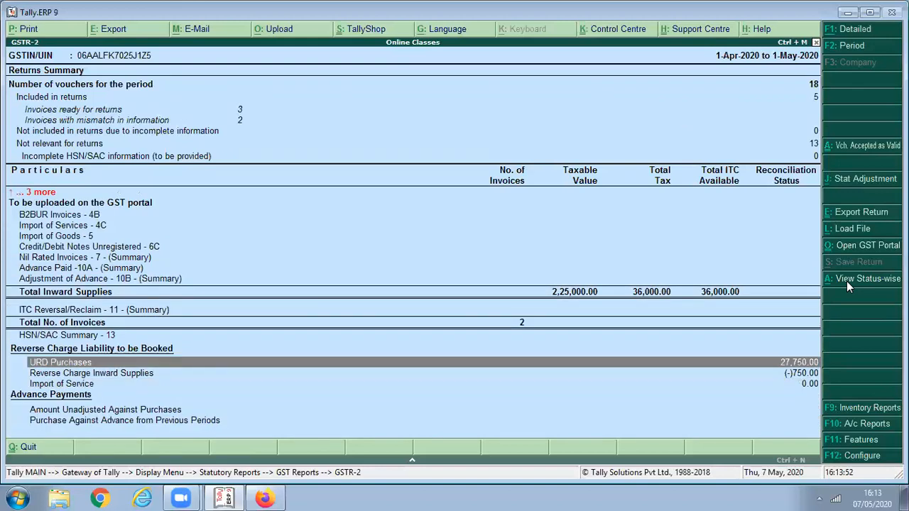
{"action": "key", "text": "Down"}
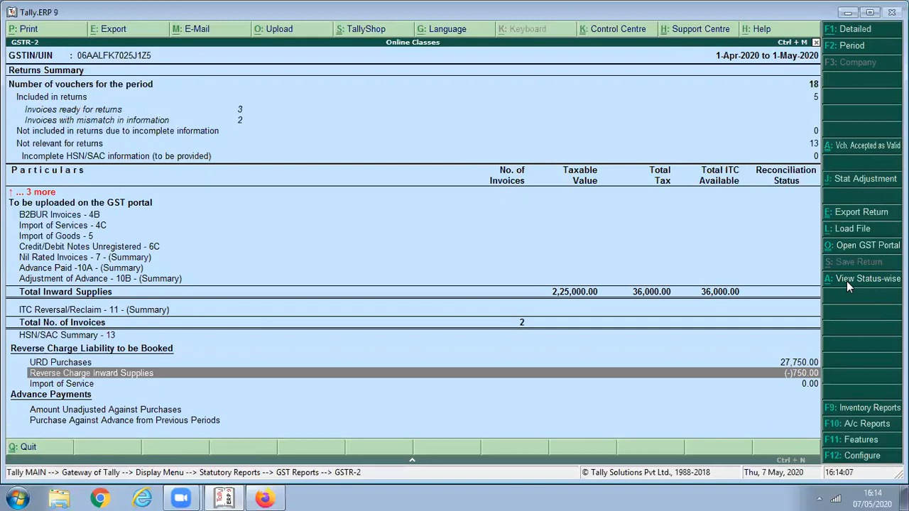
{"action": "key", "text": "Escape"}
- Open GSTR-3B and set its period to 1-Apr-2020 through 1-May-2020
{"action": "key", "text": "3"}
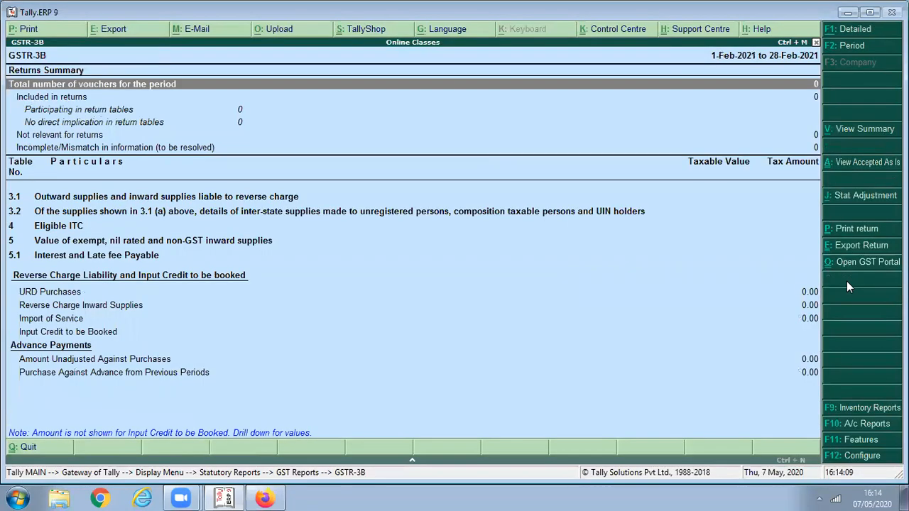
{"action": "key", "text": "F2"}
{"action": "type", "text": "1/"}
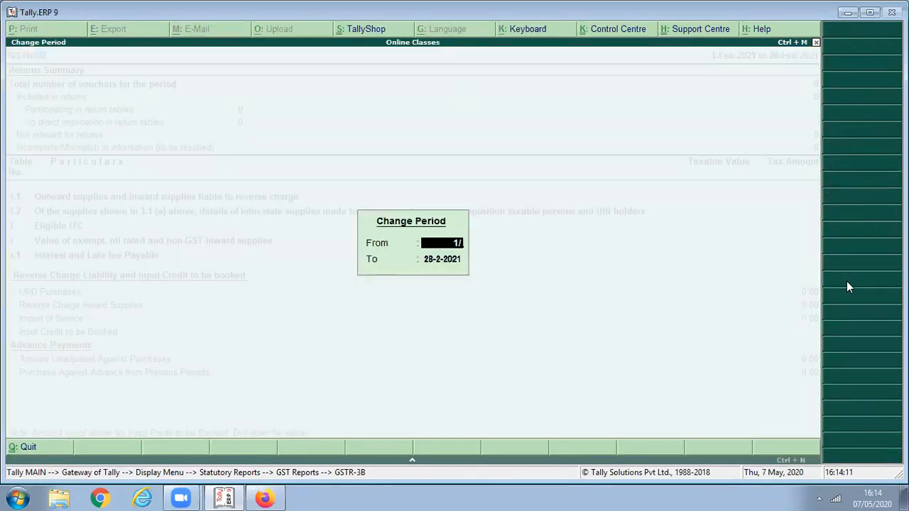
{"action": "key", "text": "Return"}
{"action": "type", "text": "1"}
{"action": "key", "text": "Return"}
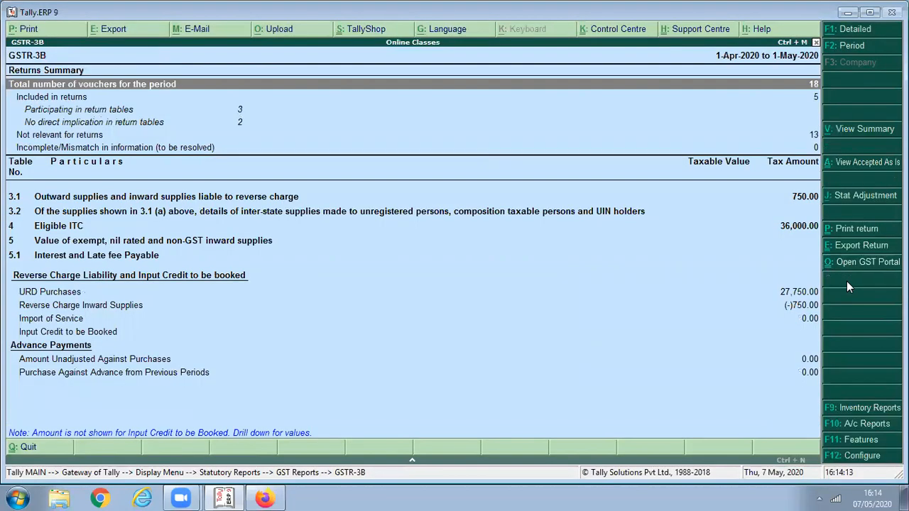
- Review table 3.1's 750.00 reverse charge tax and 36,000.00 eligible ITC, then close GSTR-3B
{"action": "key", "text": "Down"}
{"action": "key", "text": "Down"}
{"action": "key", "text": "Down"}
{"action": "key", "text": "Down"}
{"action": "key", "text": "Down"}
{"action": "key", "text": "Down"}
{"action": "key", "text": "Down"}
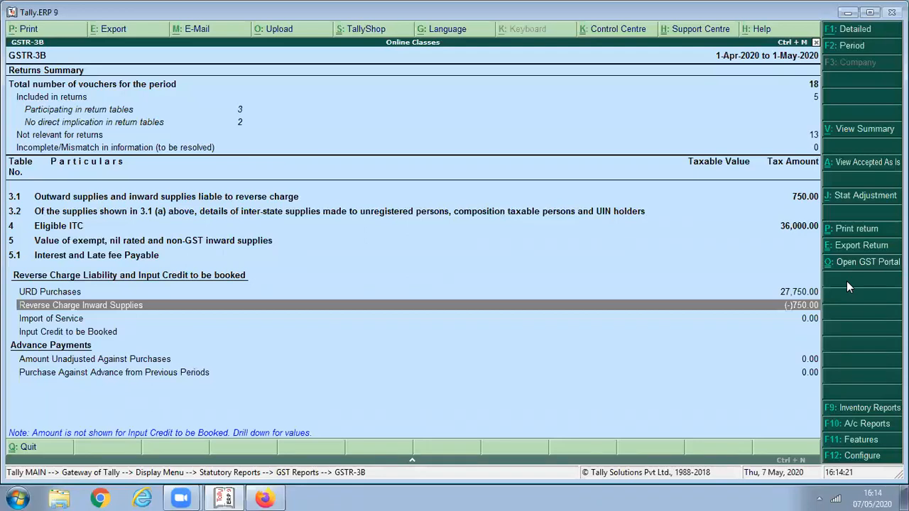
{"action": "key", "text": "Home"}
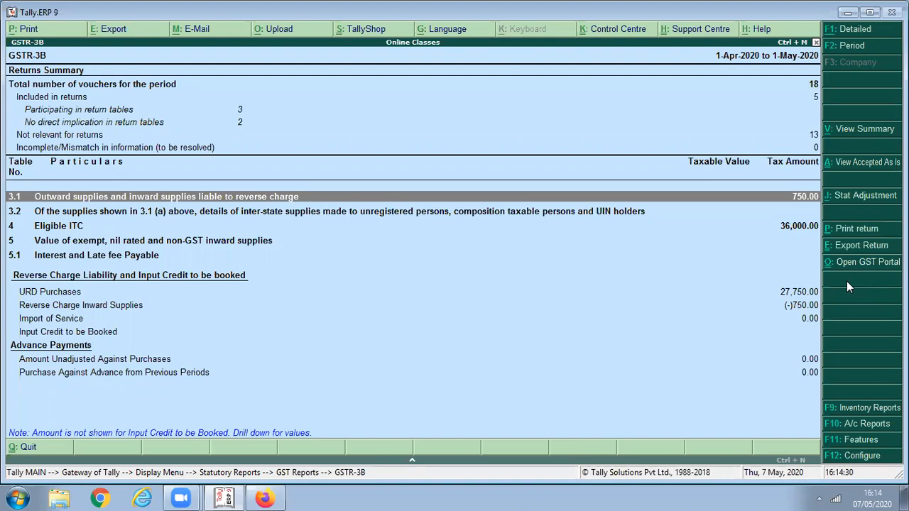
{"action": "key", "text": "Escape"}
- Start a Payment voucher with UBI C/A as the paying account
{"action": "key", "text": "Escape"}
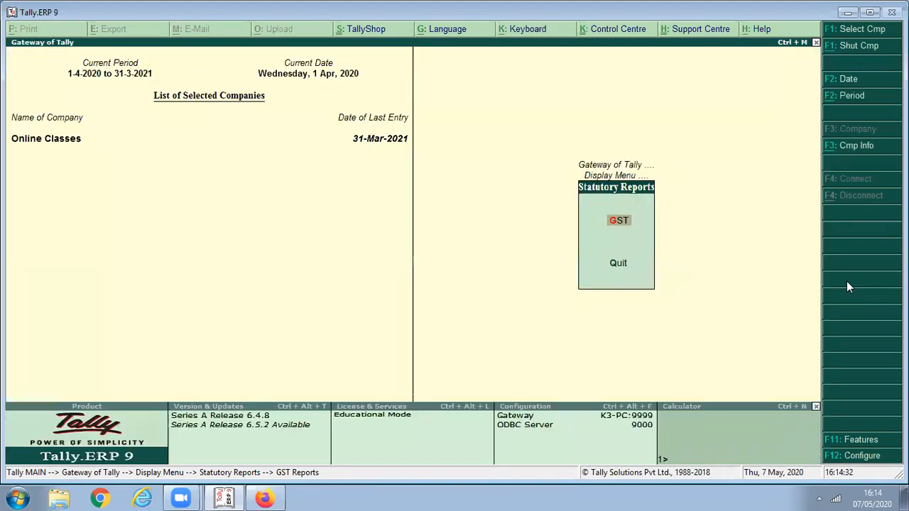
{"action": "key", "text": "Escape"}
{"action": "key", "text": "Down"}
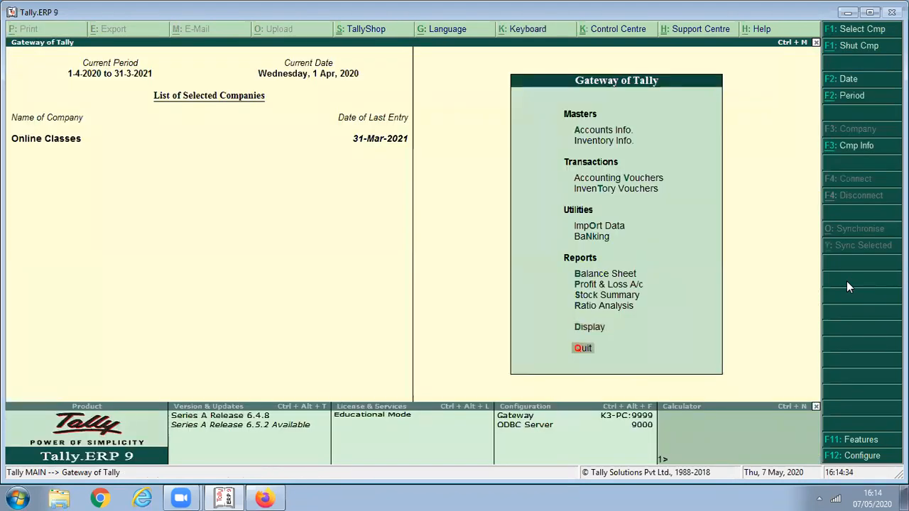
{"action": "key", "text": "v"}
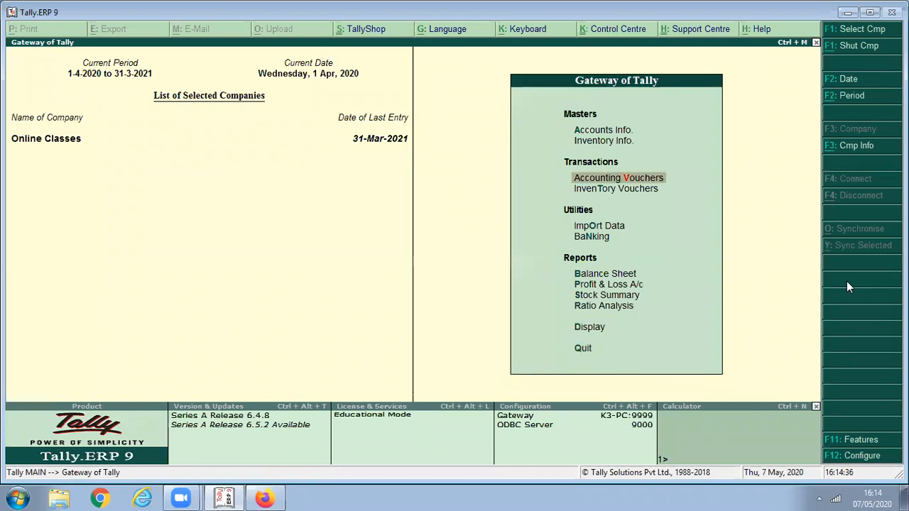
{"action": "key", "text": "Return"}
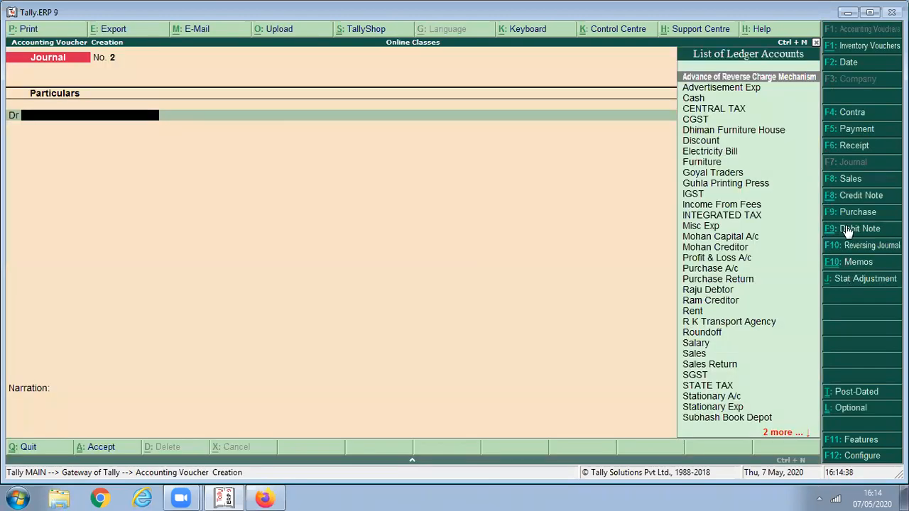
{"action": "left_click", "coordinate": [853, 136]}
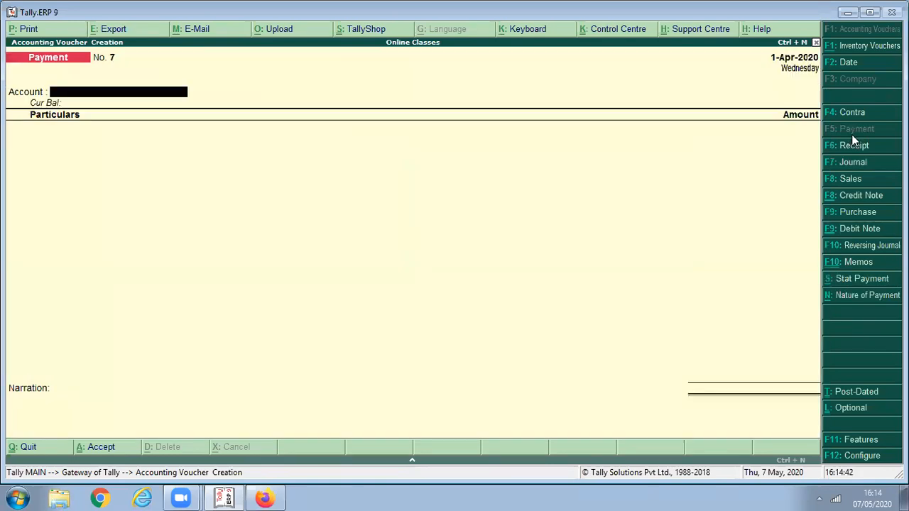
{"action": "type", "text": "U"}
{"action": "key", "text": "Return"}
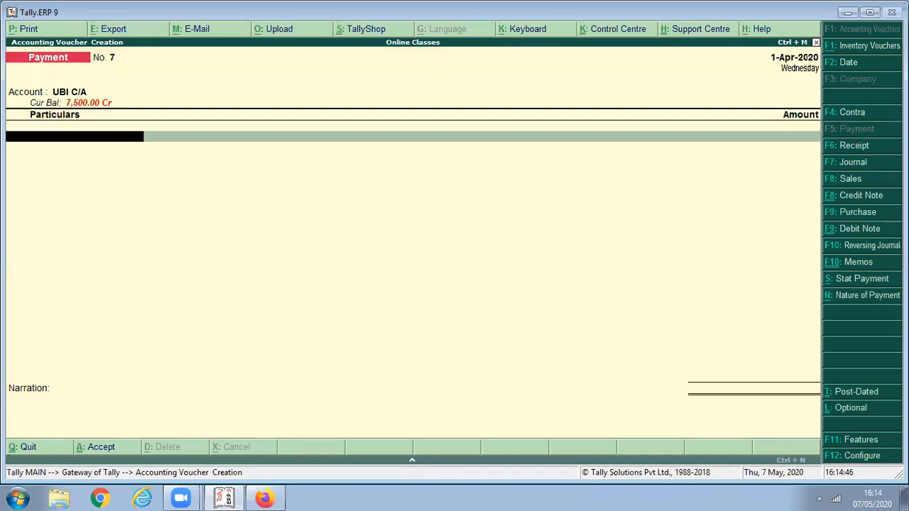
- Set the Stat Payment details to GST, Recipient Liability, for the 1-Apr-2020 period
{"action": "left_click", "coordinate": [851, 281]}
{"action": "key", "text": "Return"}
{"action": "type", "text": "1/"}
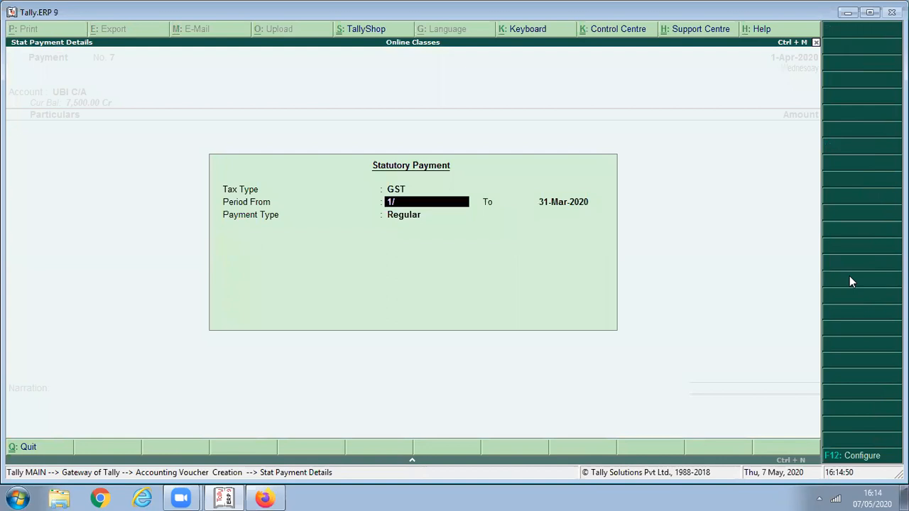
{"action": "key", "text": "Return"}
{"action": "type", "text": "1/"}
{"action": "key", "text": "Return"}
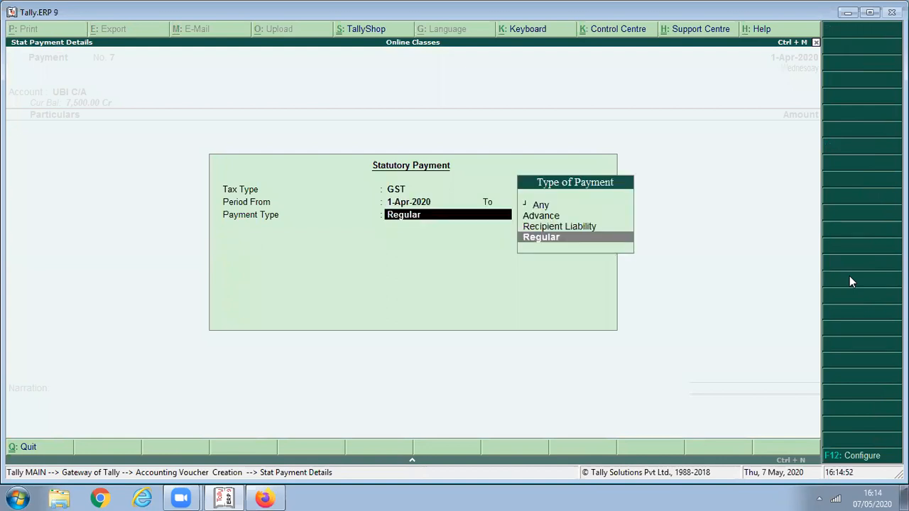
{"action": "key", "text": "Up"}
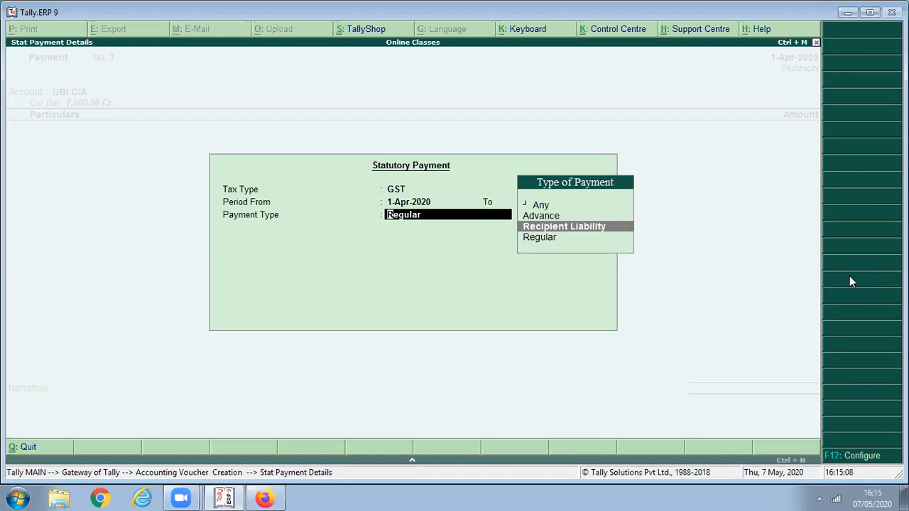
{"action": "key", "text": "Return"}
{"action": "key", "text": "Return"}
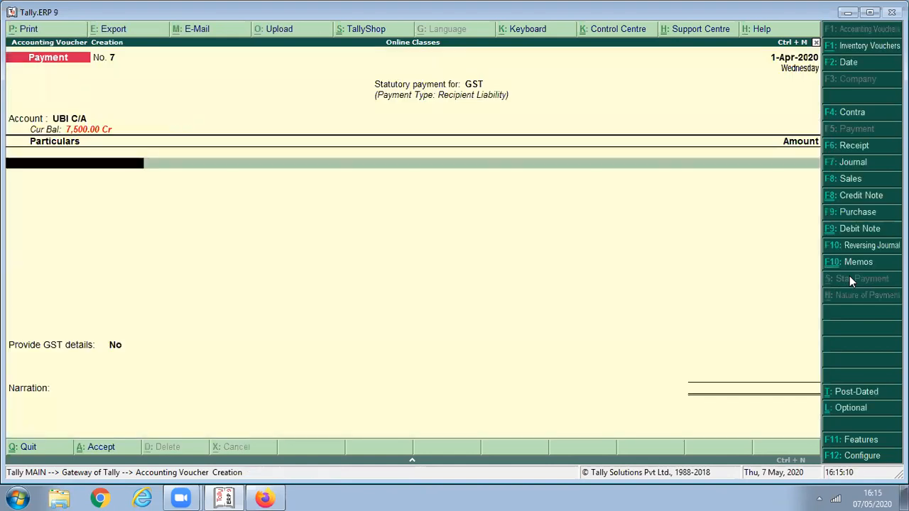
- Debit CGST 375 and SGST 375 on the payment voucher
{"action": "type", "text": "Cg"}
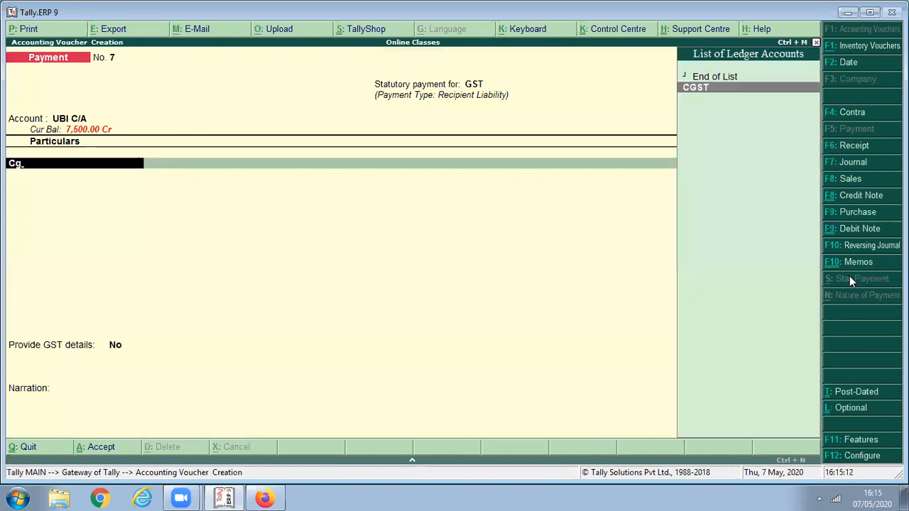
{"action": "key", "text": "Return"}
{"action": "type", "text": "37"}
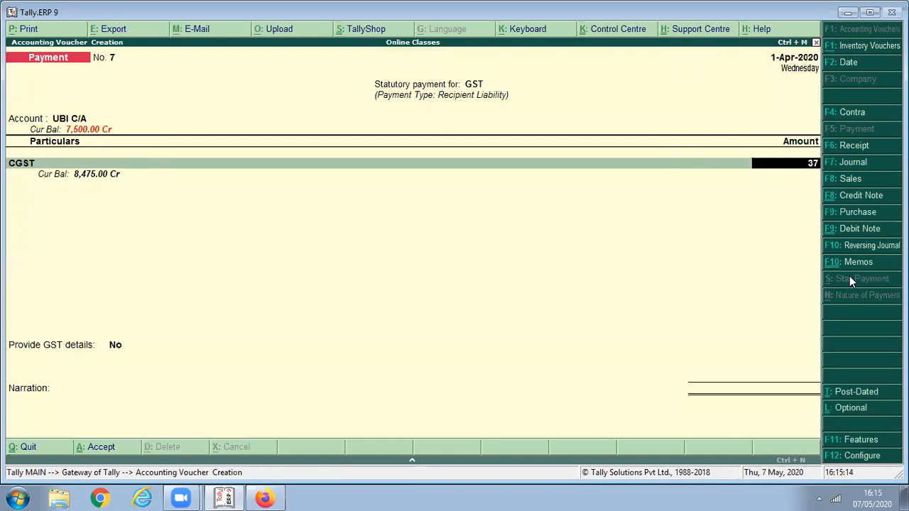
{"action": "type", "text": "5"}
{"action": "key", "text": "Return"}
{"action": "type", "text": "Sg"}
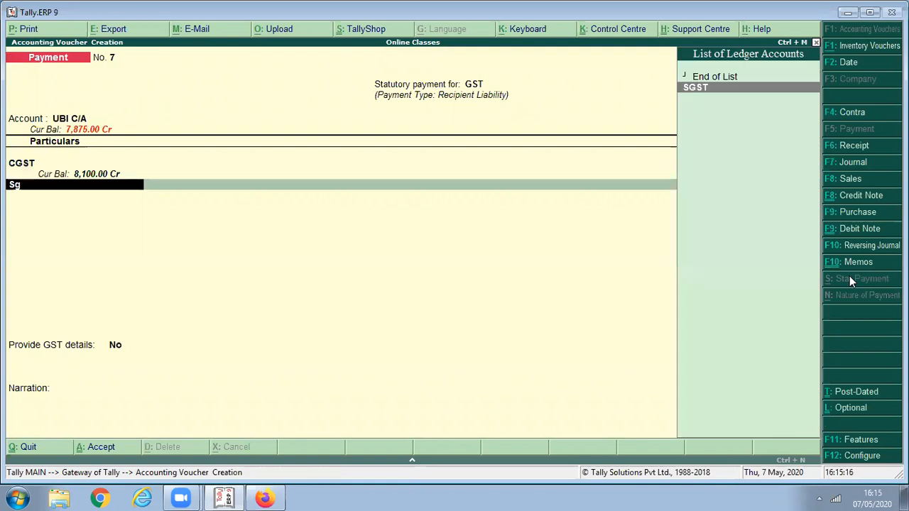
{"action": "key", "text": "Return"}
{"action": "type", "text": "375"}
{"action": "key", "text": "Return"}
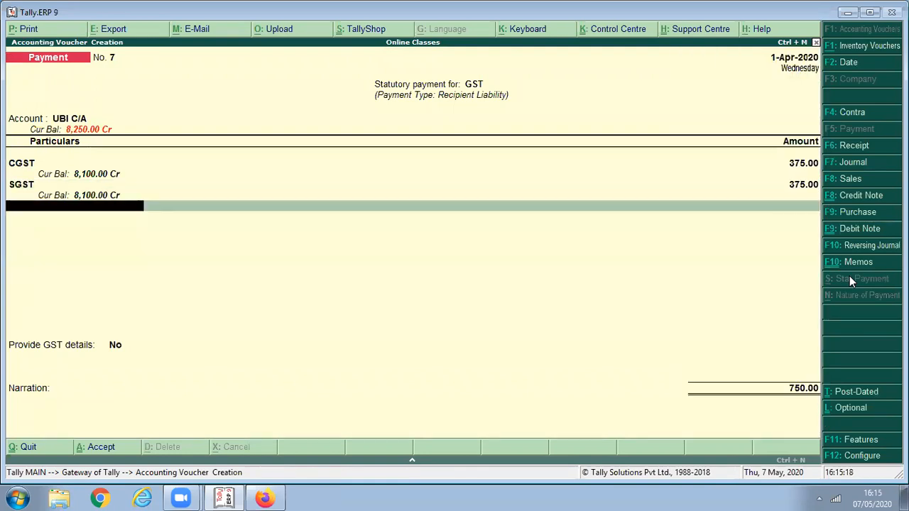
{"action": "key", "text": "Return"}
{"action": "key", "text": "Return"}
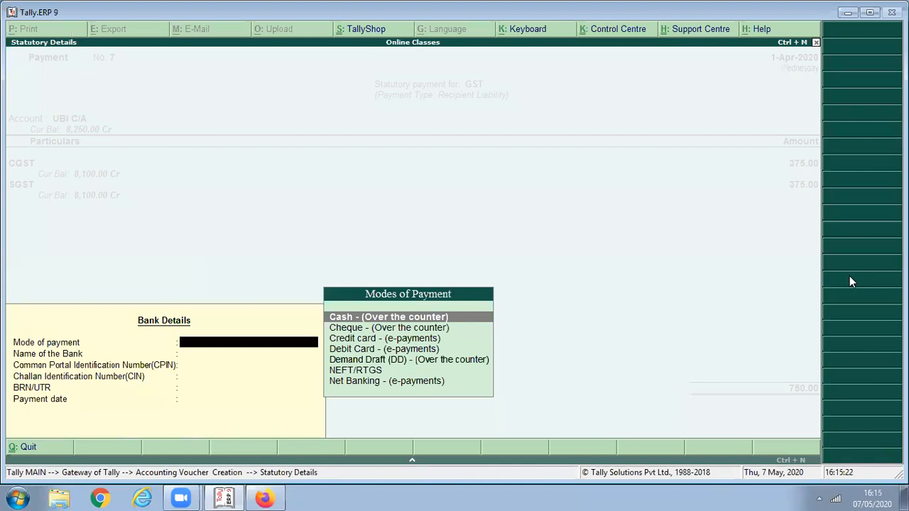
- Choose Net Banking as the payment mode with UBI as the bank
{"action": "key", "text": "Down"}
{"action": "key", "text": "Down"}
{"action": "key", "text": "Down"}
{"action": "key", "text": "Down"}
{"action": "key", "text": "Down"}
{"action": "key", "text": "Down"}
{"action": "key", "text": "Return"}
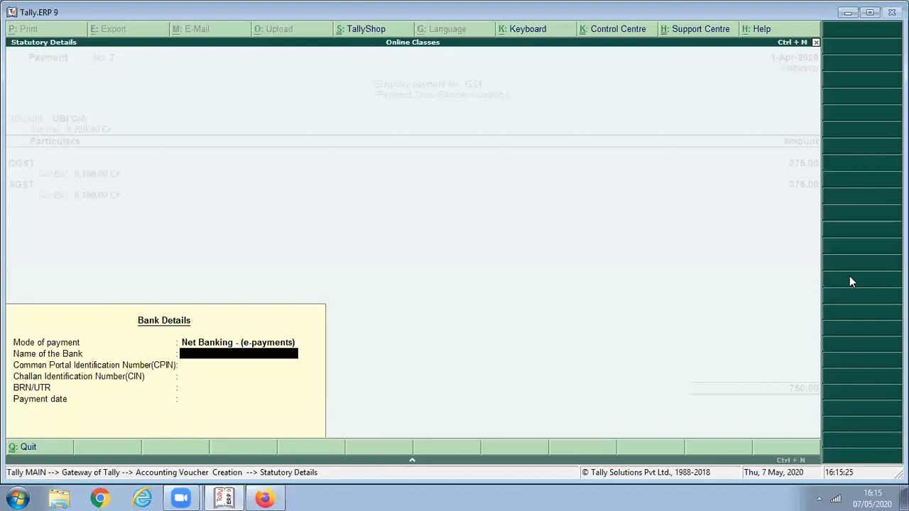
{"action": "type", "text": "Ubi"}
{"action": "key", "text": "BackSpace"}
{"action": "key", "text": "BackSpace"}
{"action": "type", "text": "BI"}
{"action": "key", "text": "Return"}
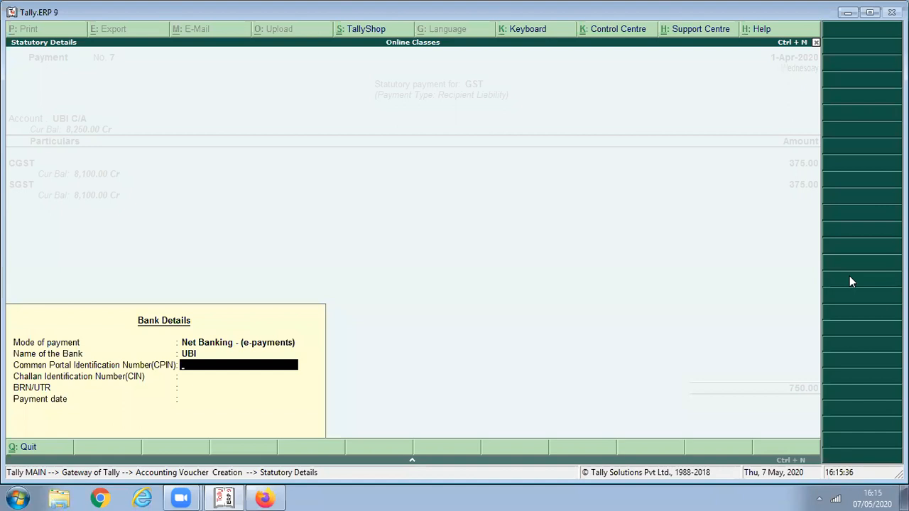
- Enter the CPIN, leave CIN blank, fill the BRN/UTR reference and payment date
{"action": "type", "text": "12345678"}
{"action": "key", "text": "Return"}
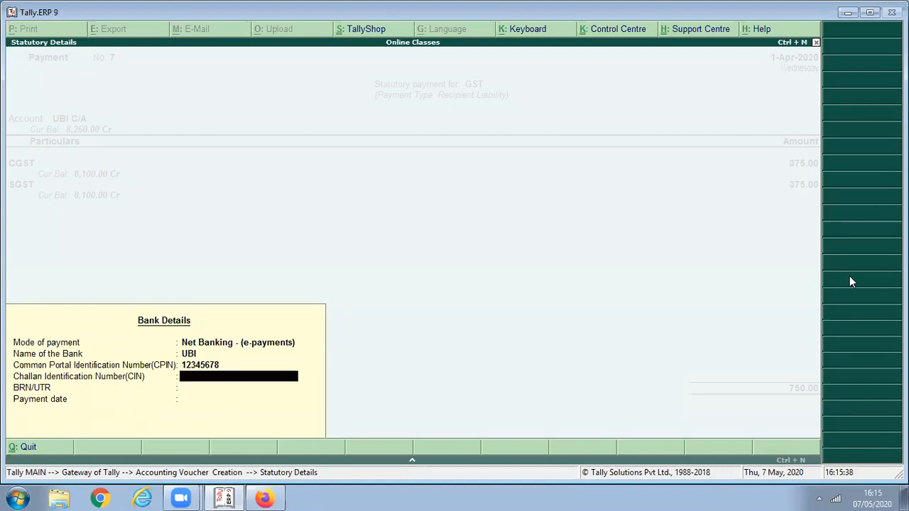
{"action": "key", "text": "Return"}
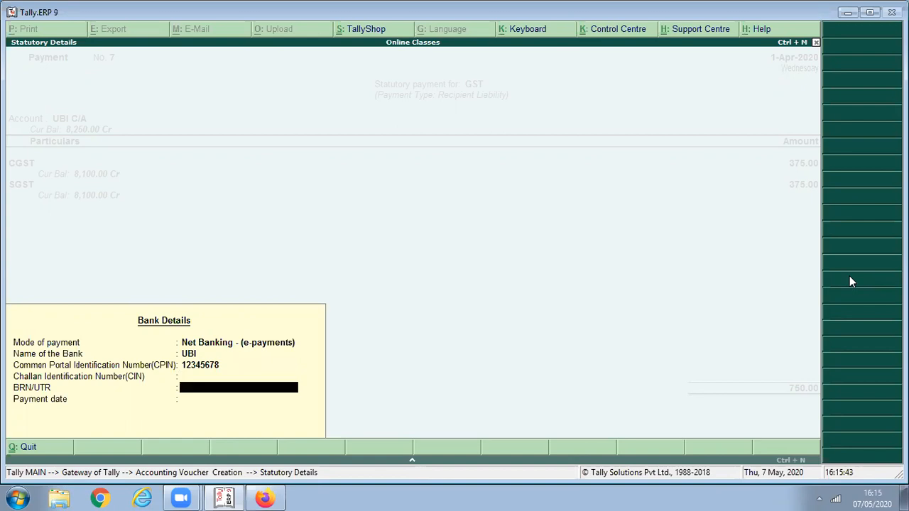
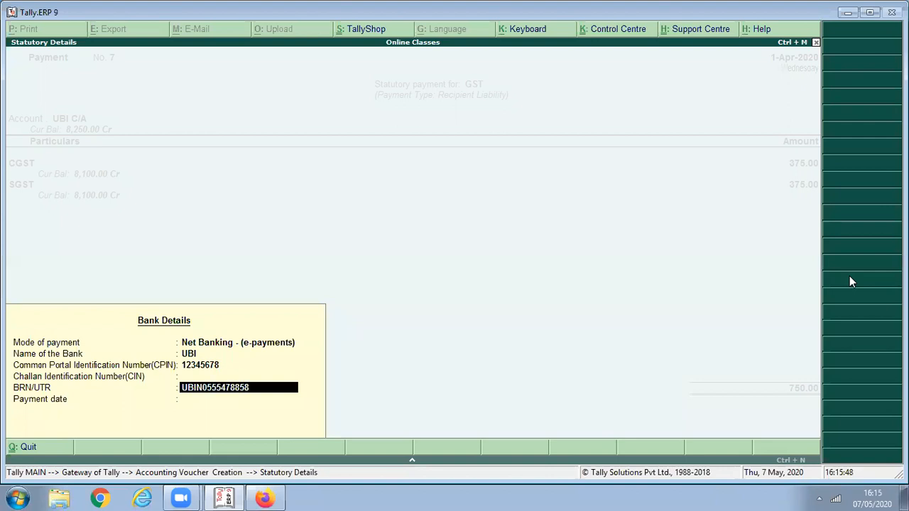
{"action": "key", "text": "Return"}
{"action": "type", "text": "1"}
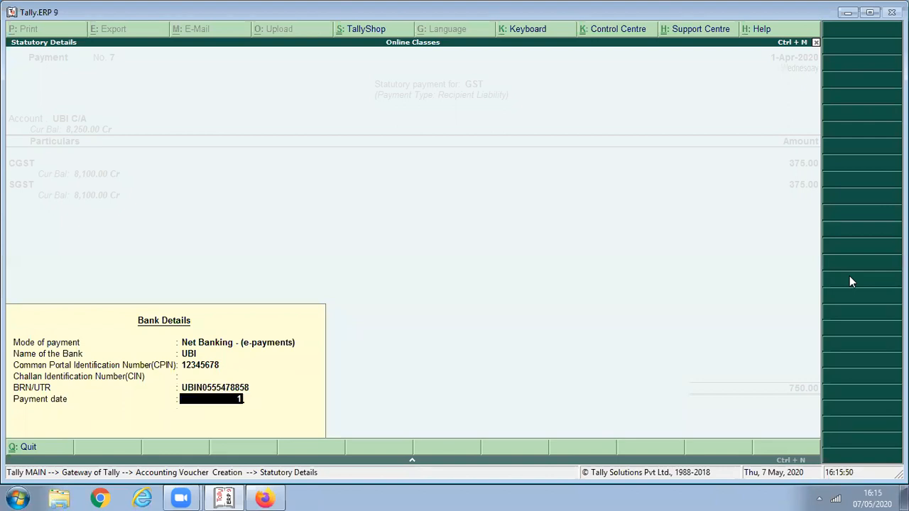
{"action": "key", "text": "Return"}
{"action": "key", "text": "Return"}
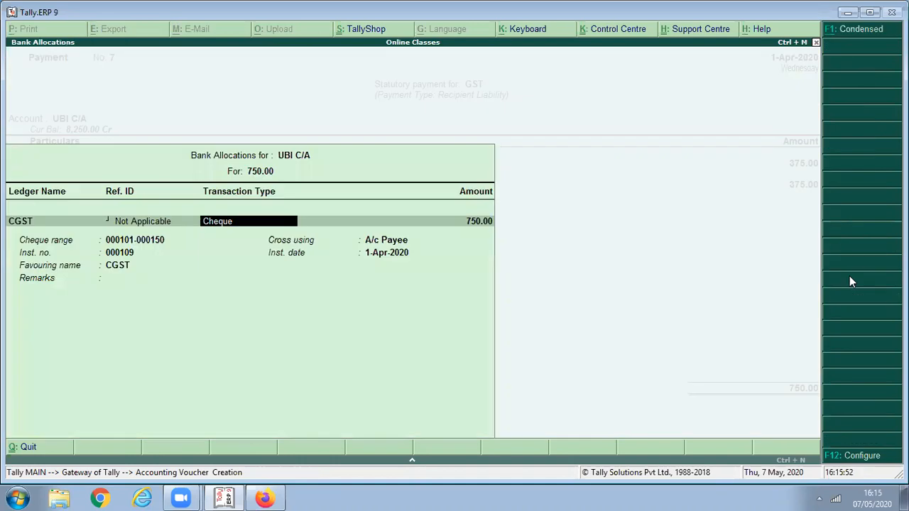
- Allocate 375.00 to the CGST line as an e-Fund Transfer
{"action": "type", "text": "que"}
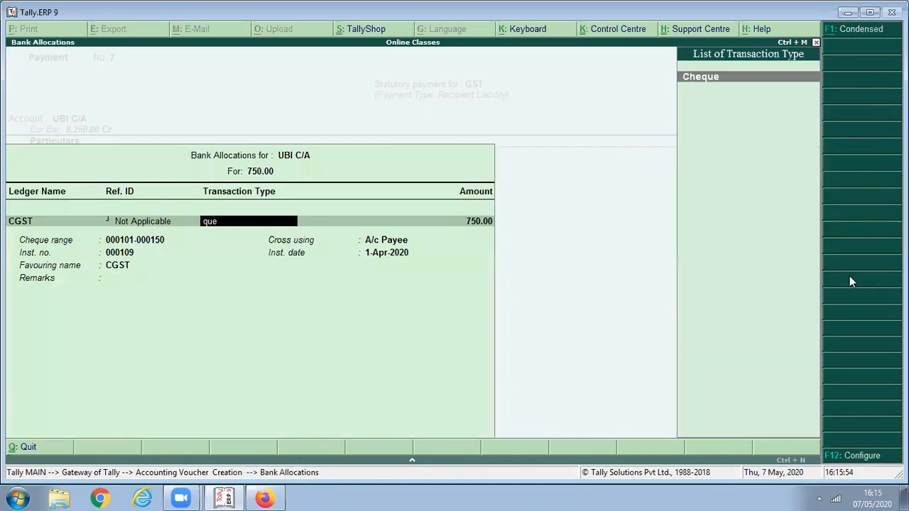
{"action": "key", "text": "Return"}
{"action": "type", "text": "3"}
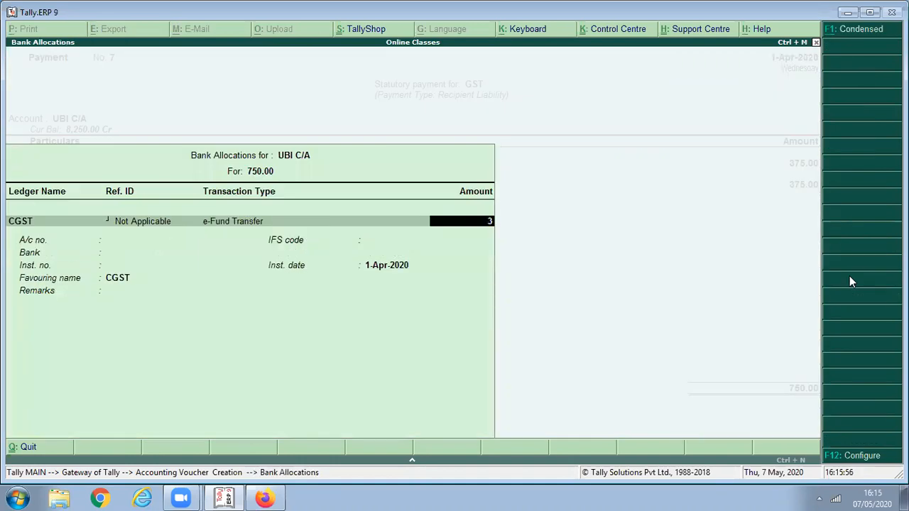
{"action": "type", "text": "75"}
{"action": "key", "text": "Return"}
{"action": "key", "text": "Return"}
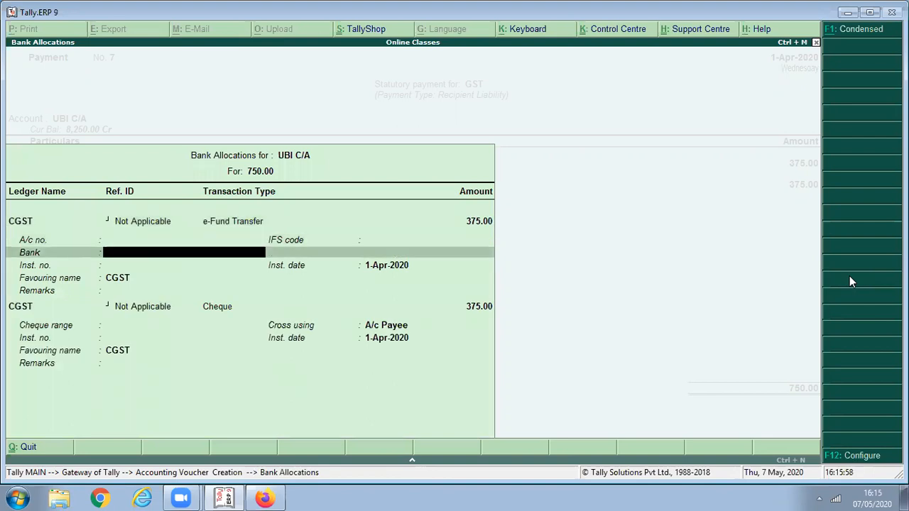
{"action": "key", "text": "Return"}
{"action": "key", "text": "Return"}
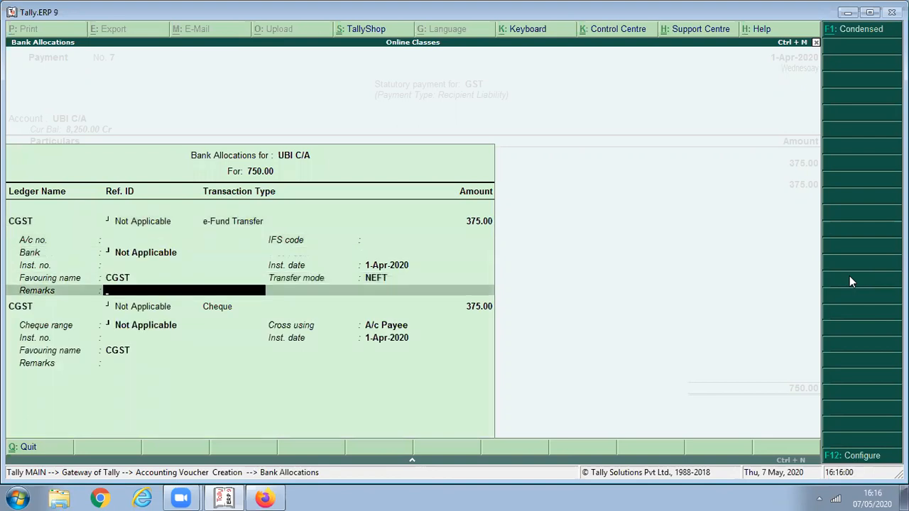
{"action": "key", "text": "Return"}
{"action": "key", "text": "Return"}
{"action": "key", "text": "Return"}
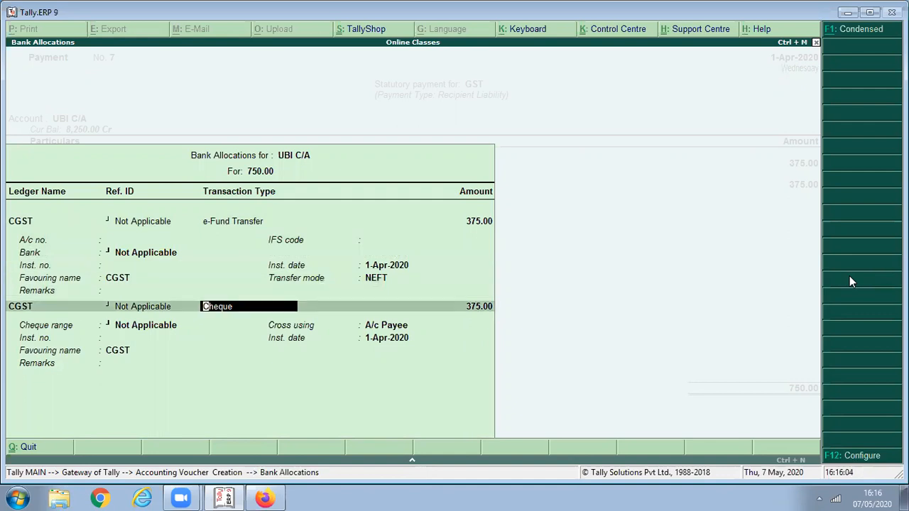
- Make the second allocation line an SGST e-Fund Transfer and save payment voucher No. 7
{"action": "key", "text": "BackSpace"}
{"action": "key", "text": "BackSpace"}
{"action": "key", "text": "BackSpace"}
{"action": "key", "text": "BackSpace"}
{"action": "key", "text": "BackSpace"}
{"action": "key", "text": "BackSpace"}
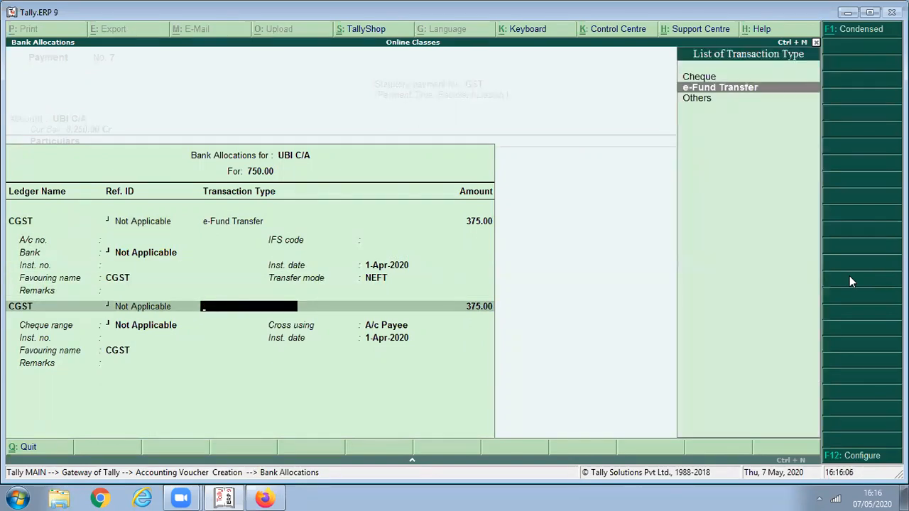
{"action": "key", "text": "Return"}
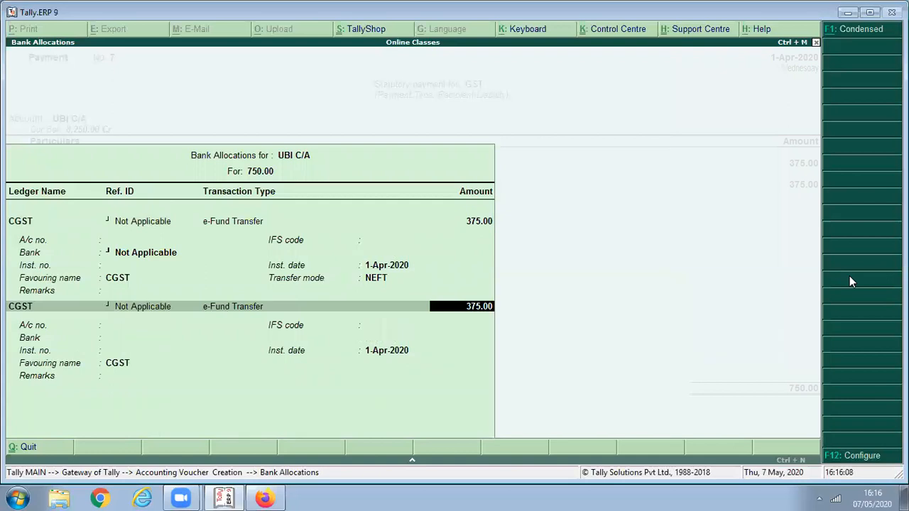
{"action": "key", "text": "BackSpace"}
{"action": "key", "text": "Return"}
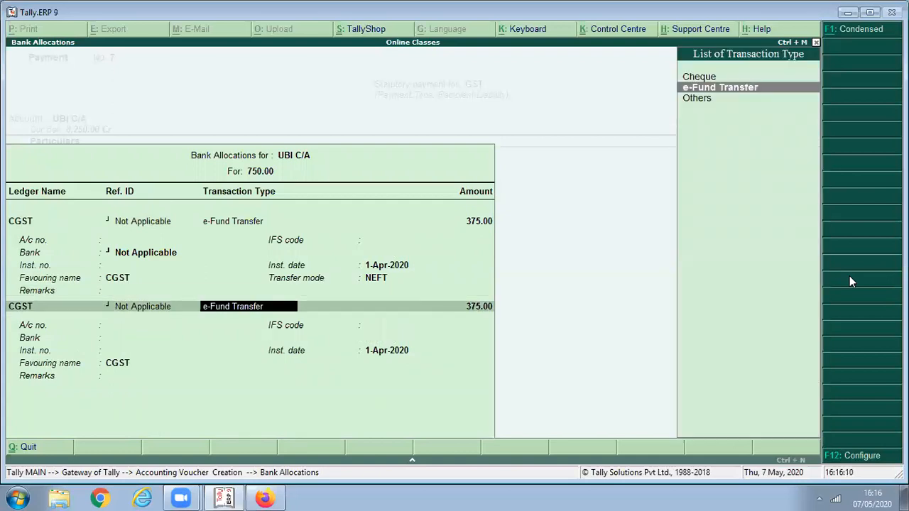
{"action": "key", "text": "BackSpace"}
{"action": "key", "text": "Down"}
{"action": "key", "text": "Return"}
{"action": "key", "text": "Return"}
{"action": "key", "text": "Return"}
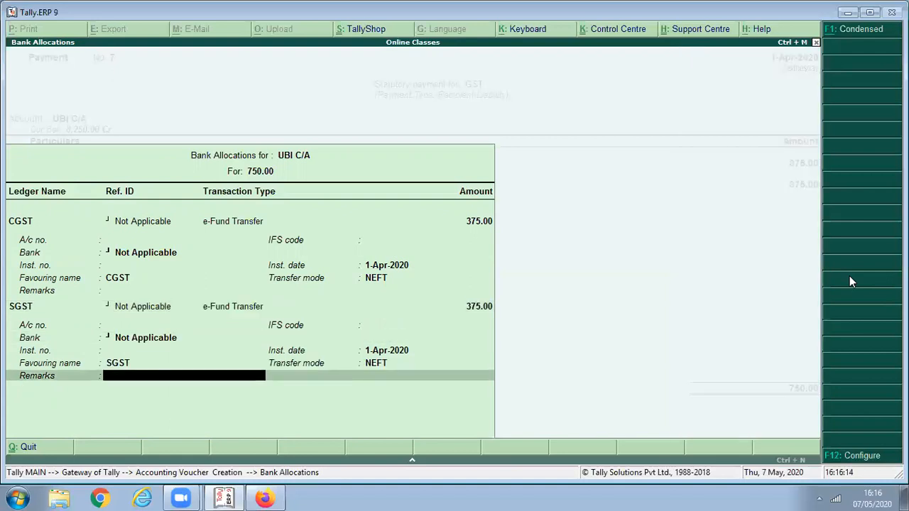
{"action": "key", "text": "Return"}
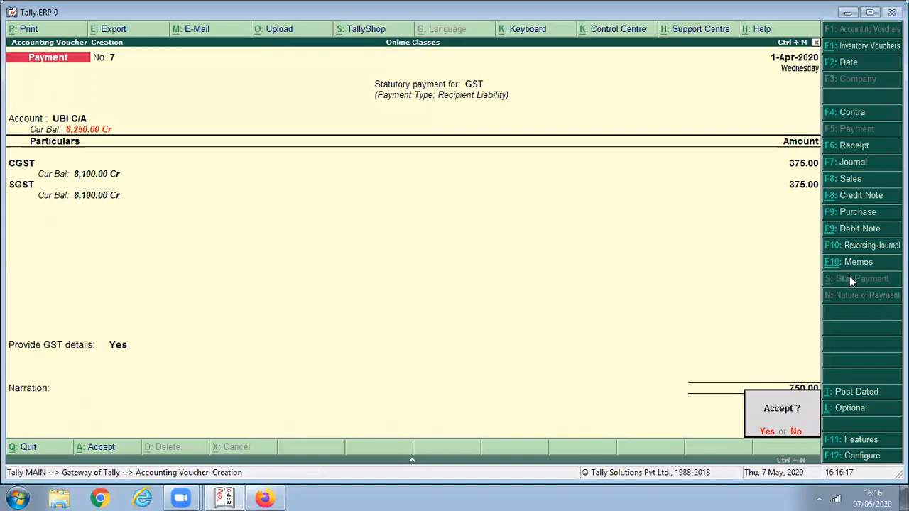
{"action": "key", "text": "Return"}
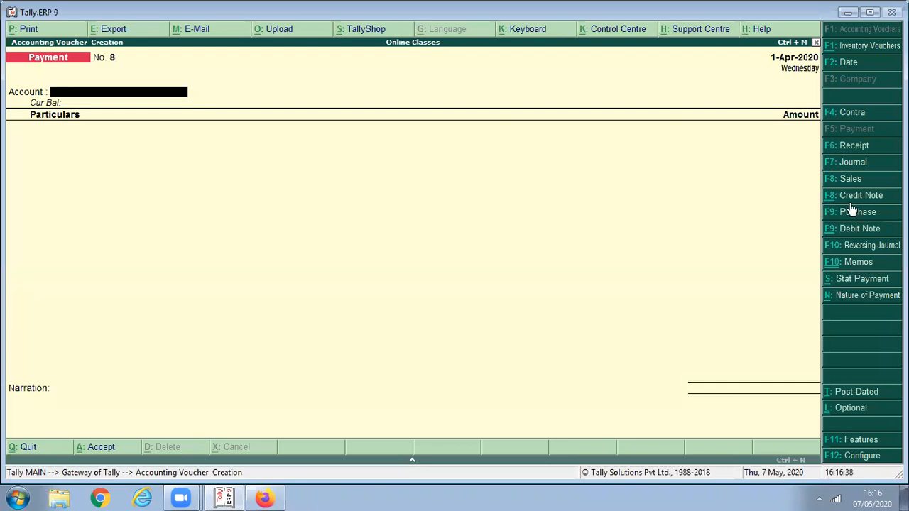
- Switch the blank Payment voucher to a Journal voucher with F7
{"action": "left_click", "coordinate": [853, 163]}
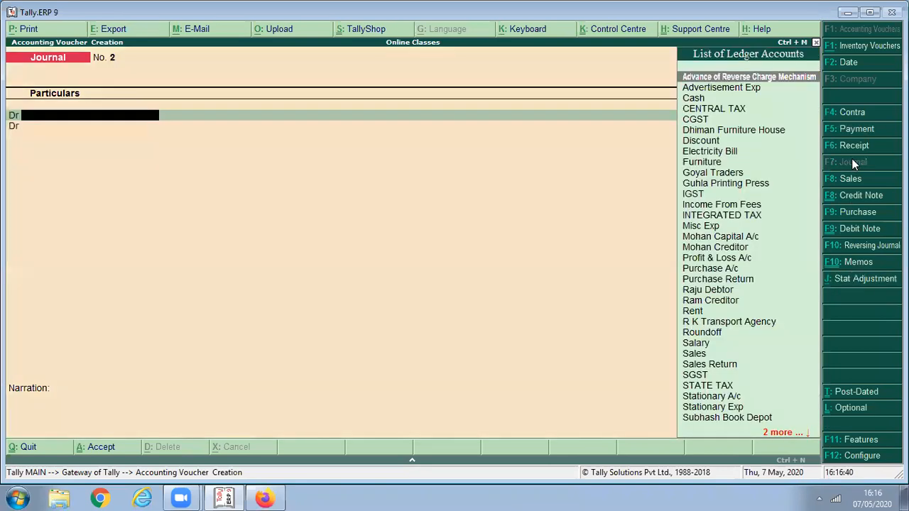
- Set the Stat Adjustment to GST, Increase of Input Tax Credit, Purchase under reverse charge
{"action": "left_click", "coordinate": [857, 279]}
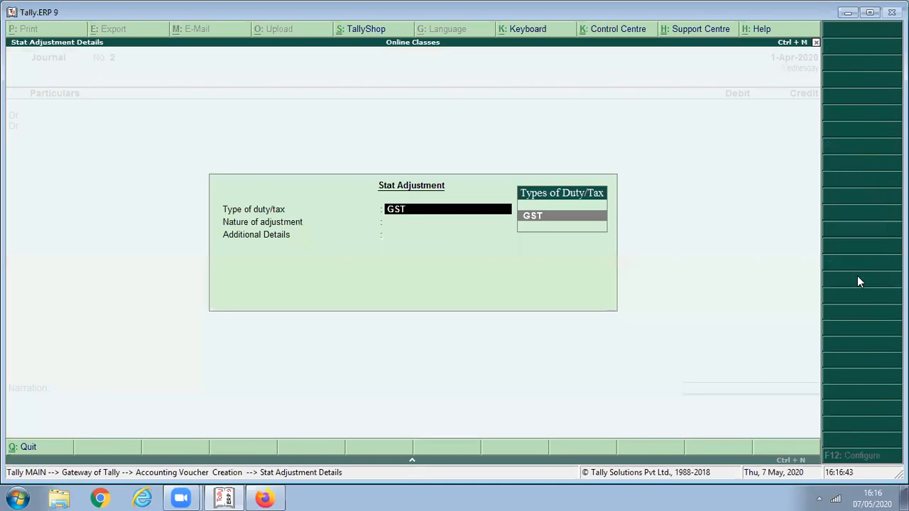
{"action": "key", "text": "Return"}
{"action": "key", "text": "Down"}
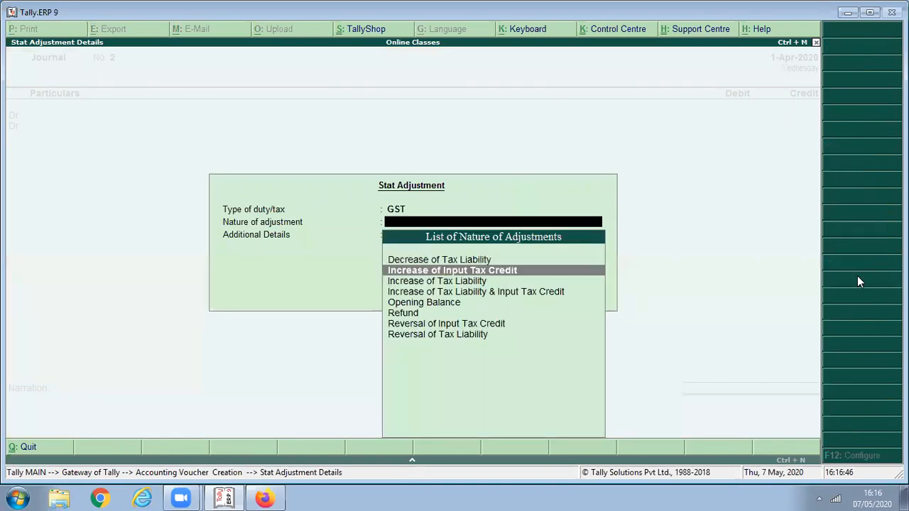
{"action": "key", "text": "Down"}
{"action": "key", "text": "Up"}
{"action": "key", "text": "Return"}
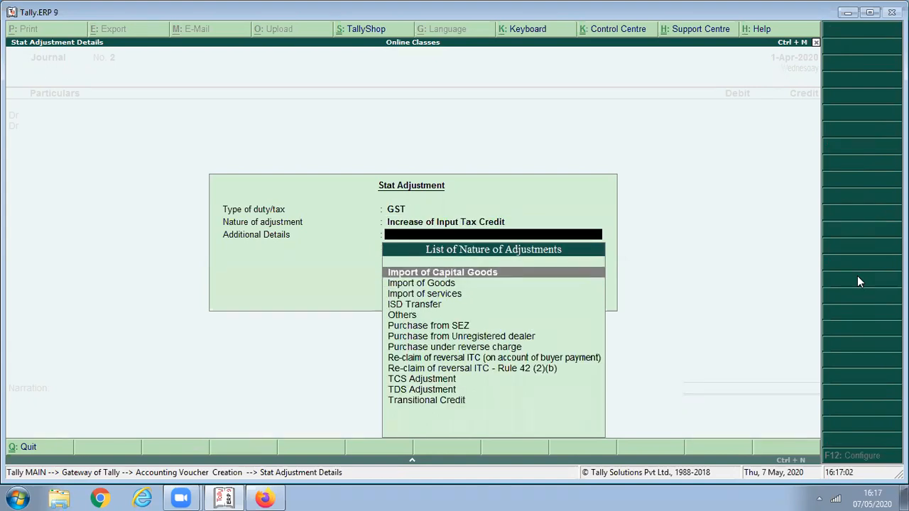
{"action": "key", "text": "Down"}
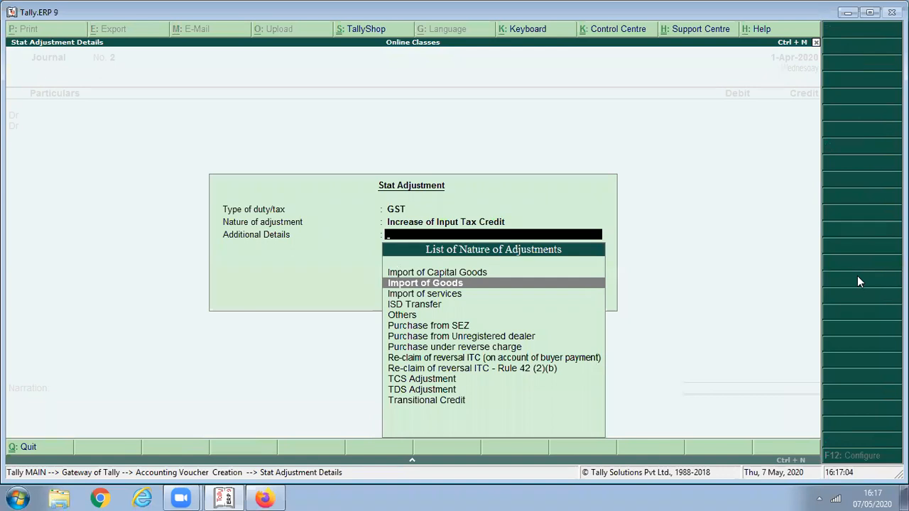
{"action": "key", "text": "Down"}
{"action": "key", "text": "Down"}
{"action": "key", "text": "Down"}
{"action": "key", "text": "Down"}
{"action": "key", "text": "Down"}
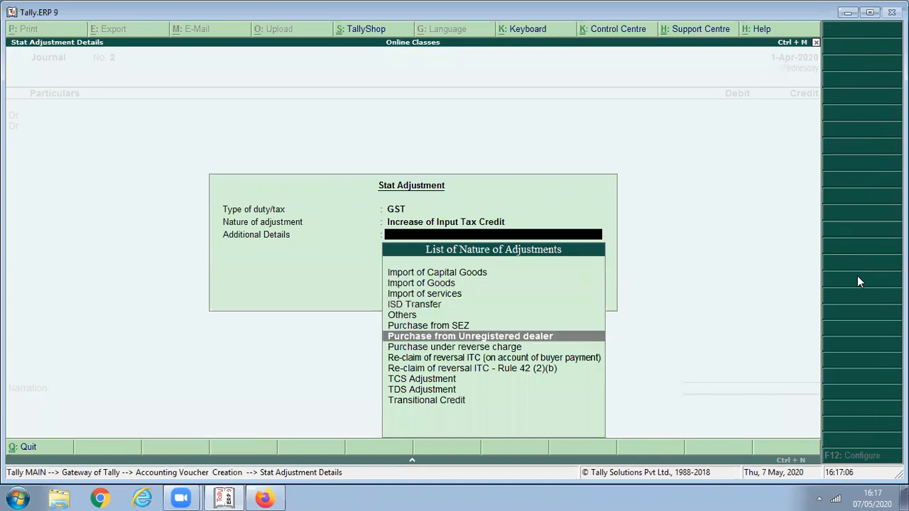
{"action": "key", "text": "Down"}
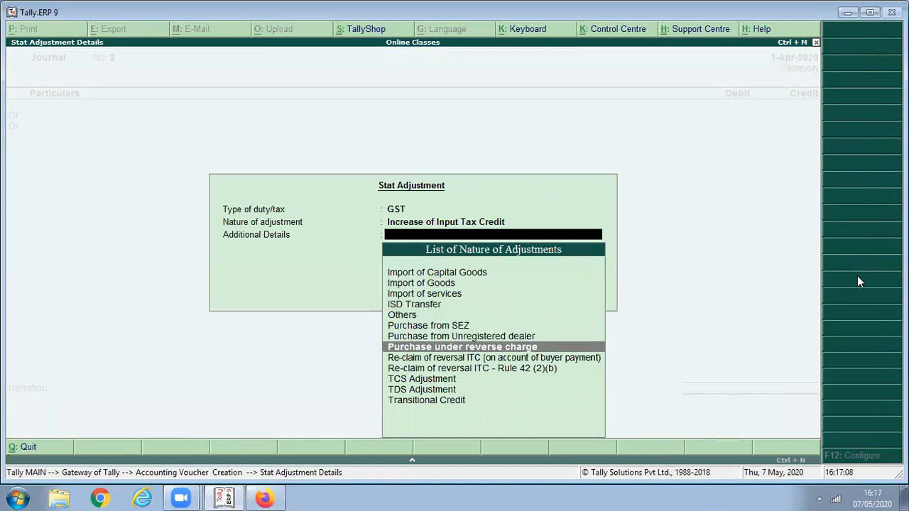
{"action": "key", "text": "Return"}
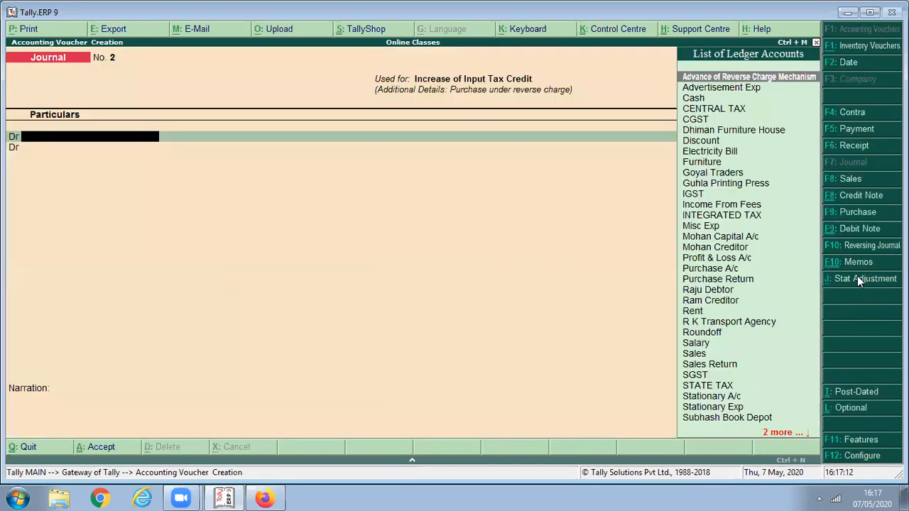
- Debit CGST 375.00 and SGST 375.00 in the journal
{"action": "type", "text": "C"}
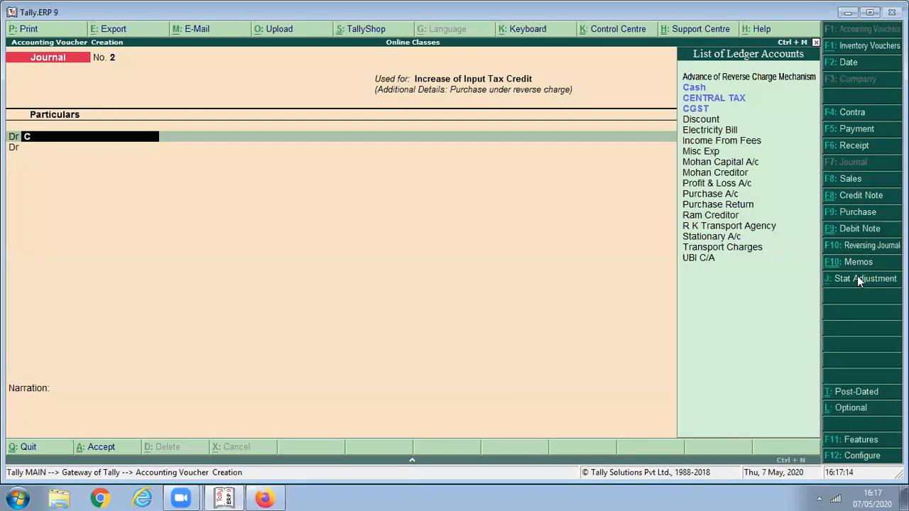
{"action": "type", "text": "G"}
{"action": "key", "text": "Return"}
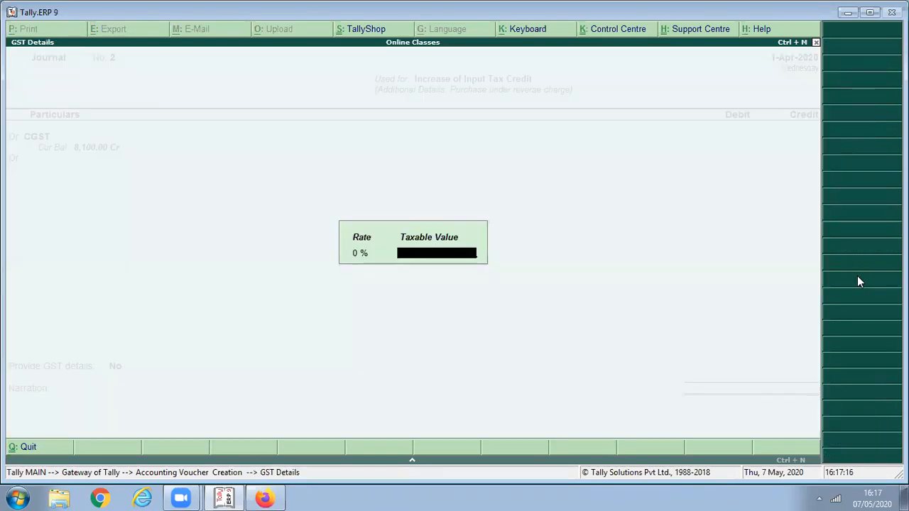
{"action": "key", "text": "Return"}
{"action": "type", "text": "375"}
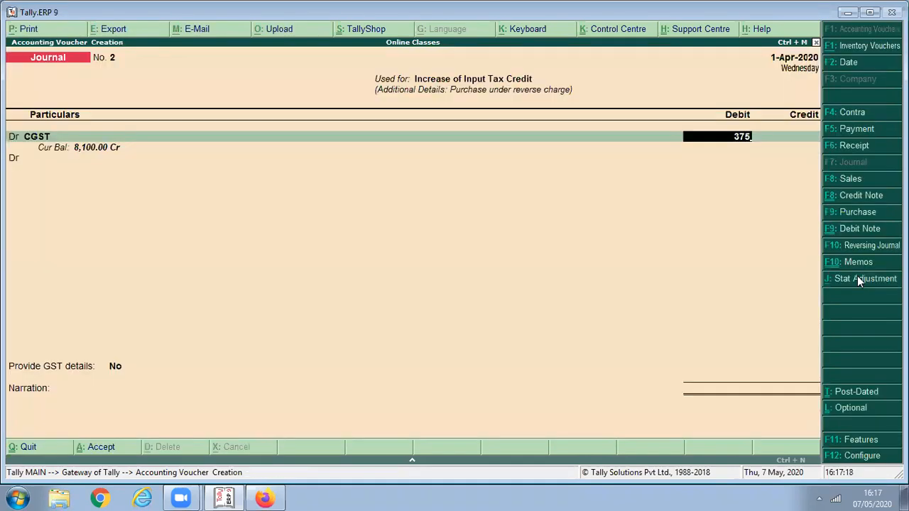
{"action": "key", "text": "Return"}
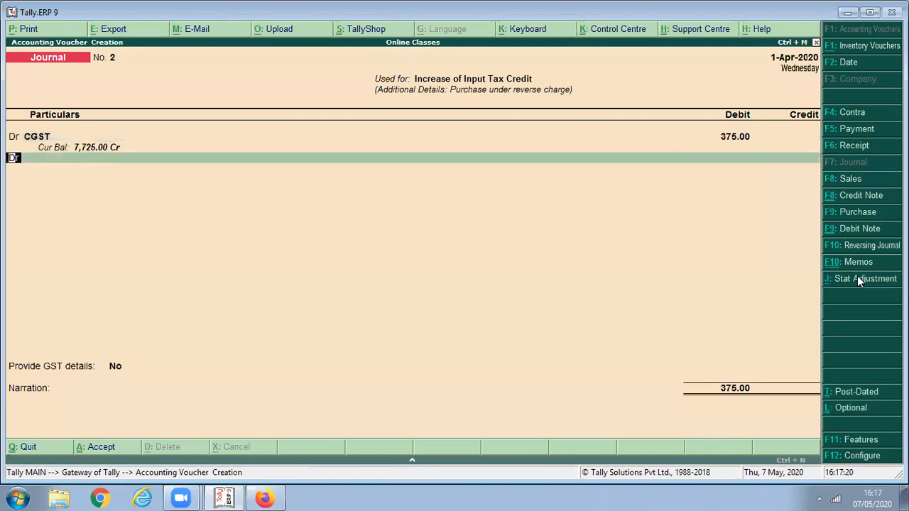
{"action": "key", "text": "Return"}
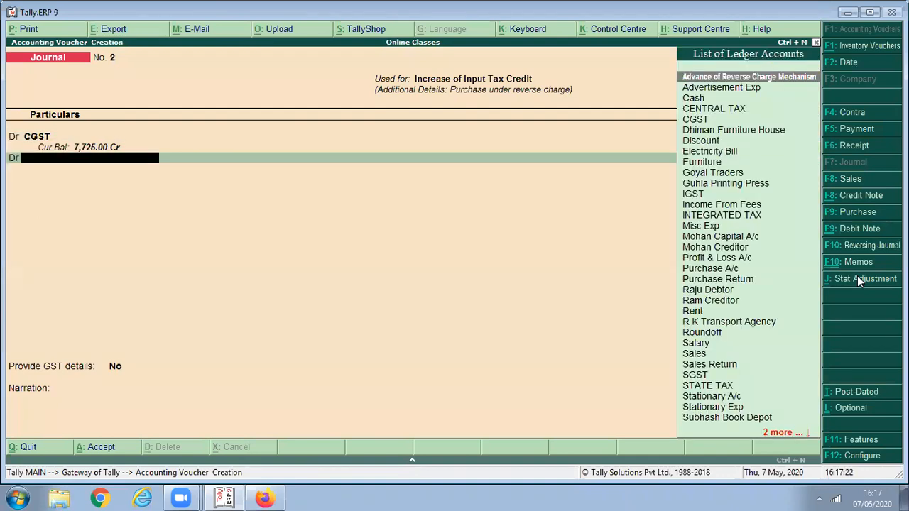
{"action": "type", "text": "SG"}
{"action": "key", "text": "Return"}
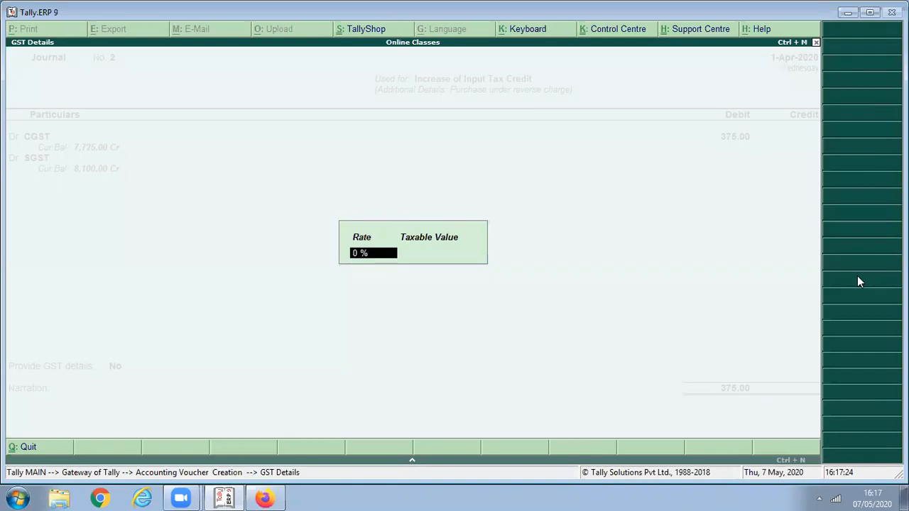
{"action": "key", "text": "Return"}
{"action": "type", "text": "375"}
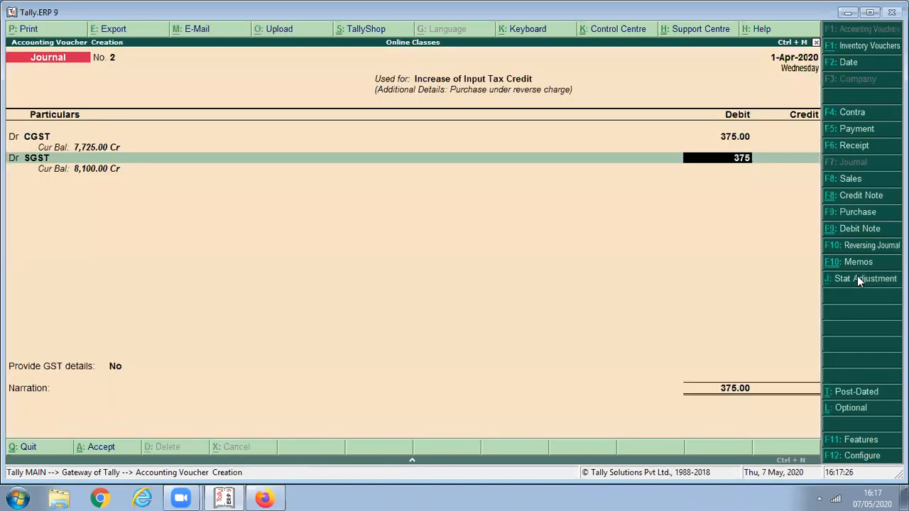
{"action": "key", "text": "Return"}
- Credit Advance of Reverse Charge Mechanism 750.00 and turn on GST details
{"action": "type", "text": "A"}
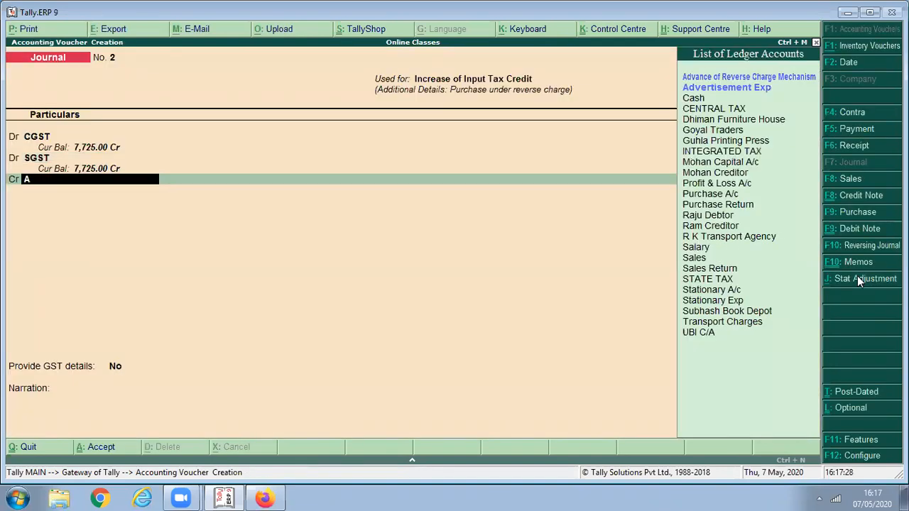
{"action": "type", "text": "d"}
{"action": "key", "text": "Return"}
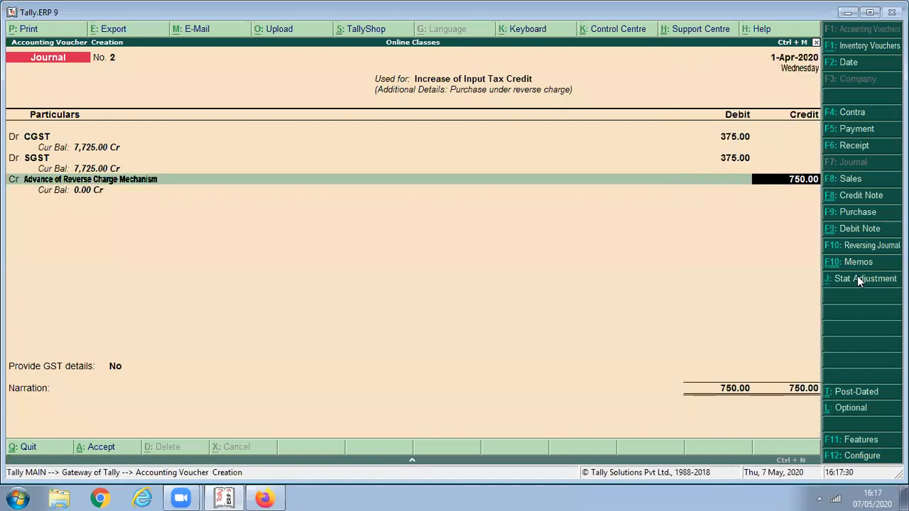
{"action": "key", "text": "Return"}
{"action": "key", "text": "Return"}
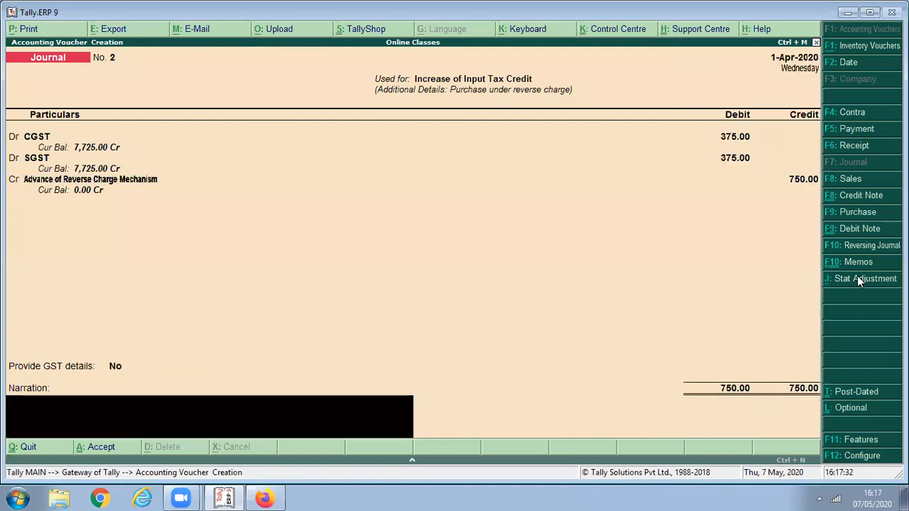
{"action": "key", "text": "BackSpace"}
{"action": "key", "text": "y"}
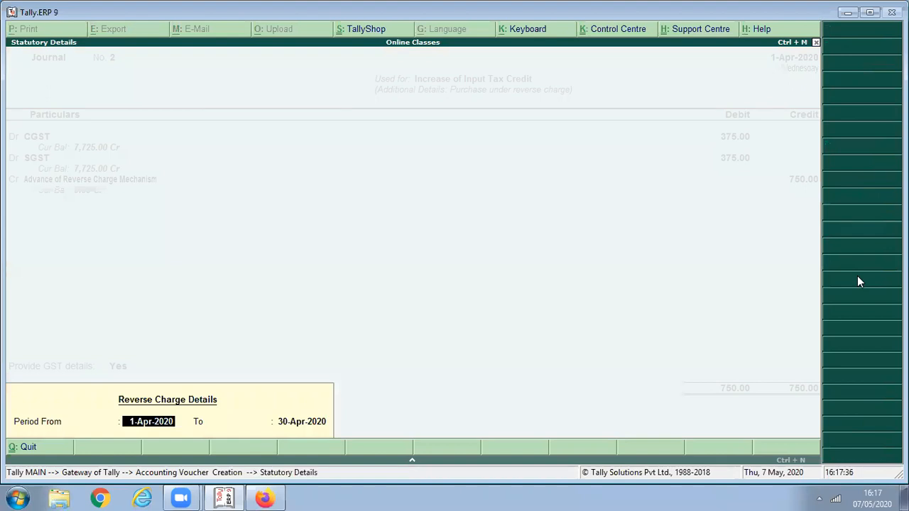
- Set the reverse charge period to 1-Apr-2020 through 1-May-2020 and save Journal No. 2
{"action": "key", "text": "Return"}
{"action": "type", "text": "1"}
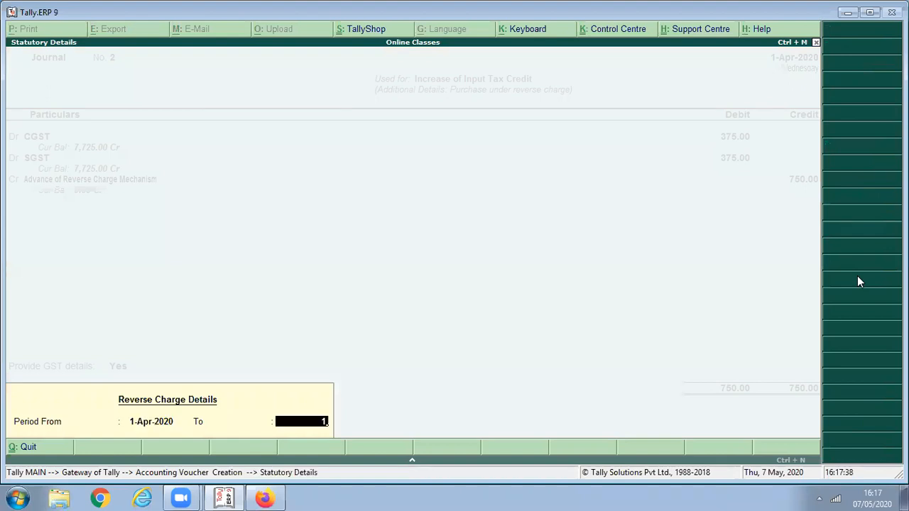
{"action": "key", "text": "Return"}
{"action": "left_click", "coordinate": [859, 280]}
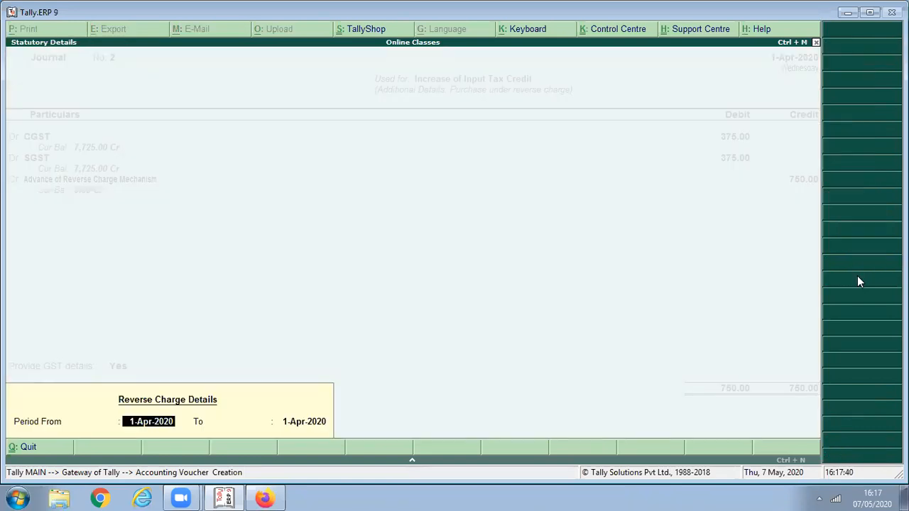
{"action": "key", "text": "Return"}
{"action": "type", "text": "1-May-2020"}
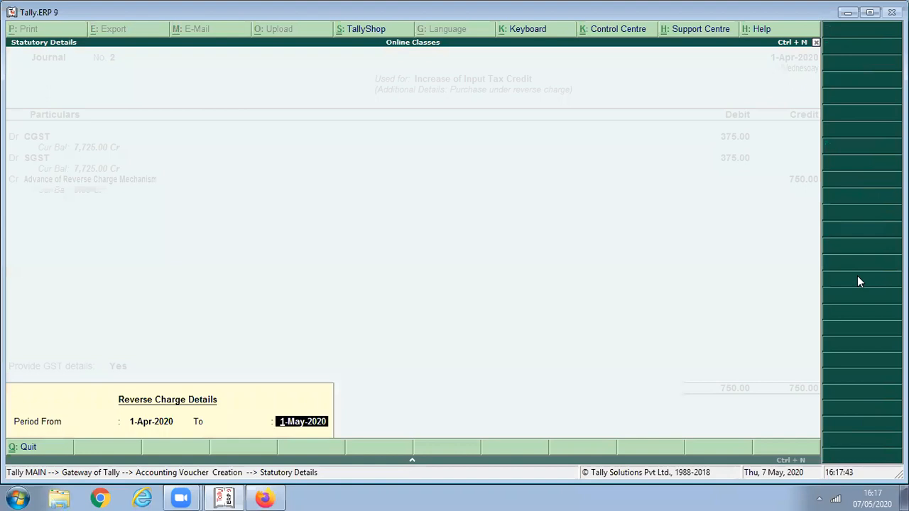
{"action": "key", "text": "BackSpace"}
{"action": "key", "text": "Return"}
{"action": "key", "text": "BackSpace"}
{"action": "key", "text": "Return"}
{"action": "type", "text": "1/"}
{"action": "key", "text": "Return"}
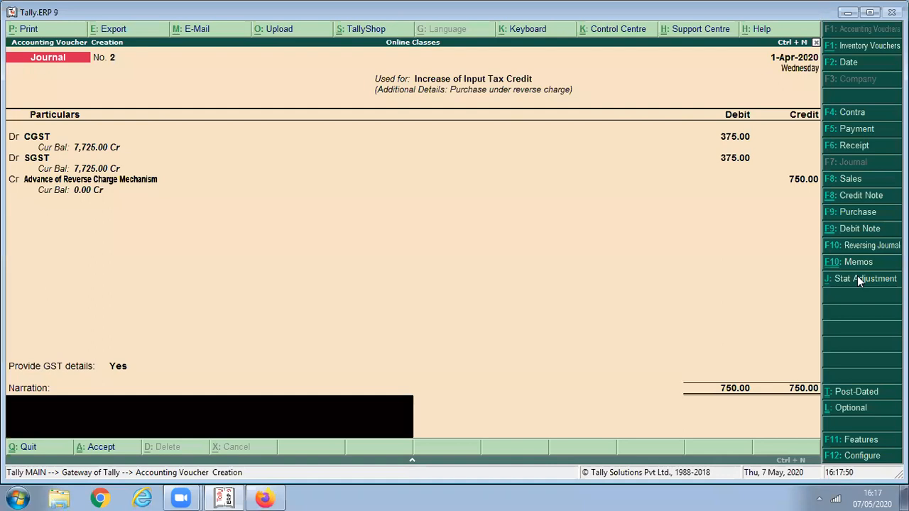
{"action": "key", "text": "Return"}
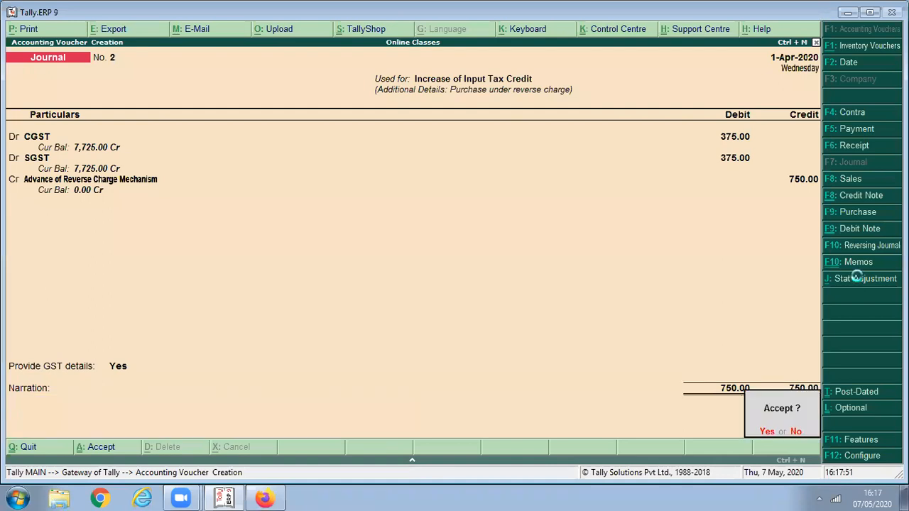
{"action": "key", "text": "Return"}
- Leave the blank journal and open GSTR-2 for 1-Apr-2020 to 1-May-2020
{"action": "key", "text": "Escape"}
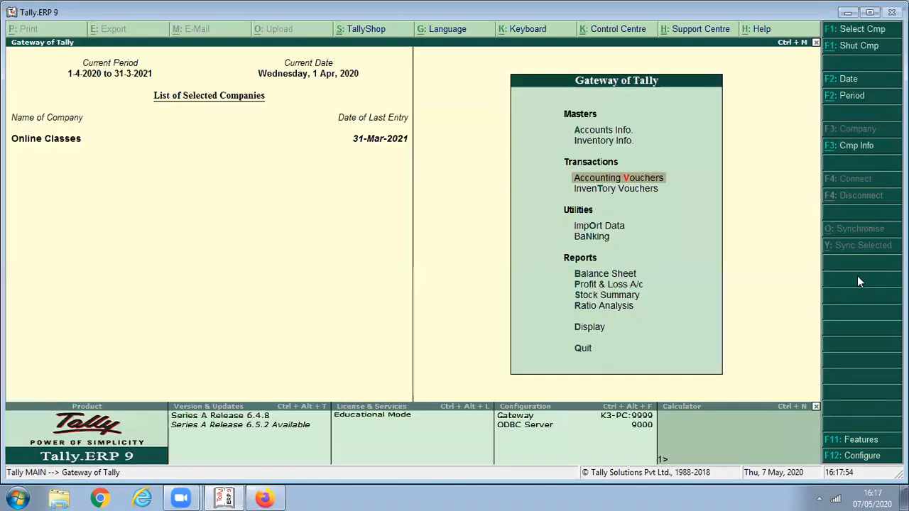
{"action": "key", "text": "d"}
{"action": "key", "text": "o"}
{"action": "key", "text": "g"}
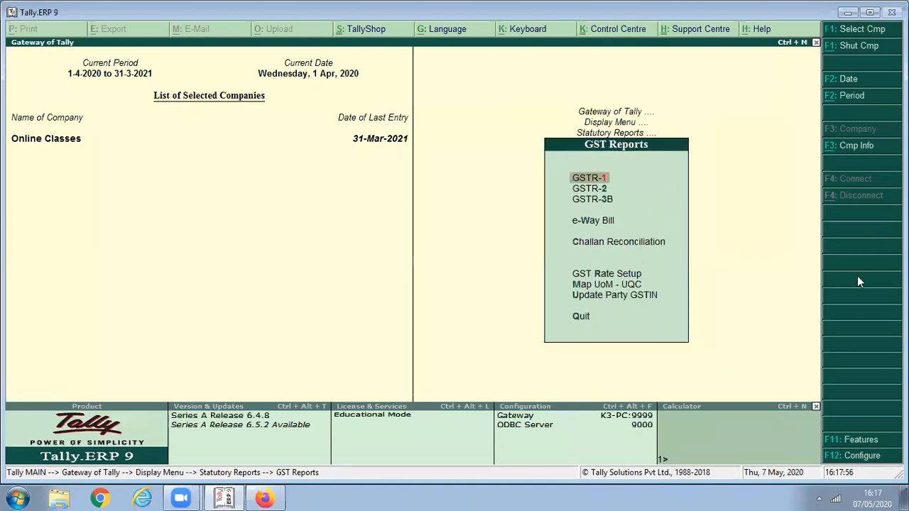
{"action": "key", "text": "2"}
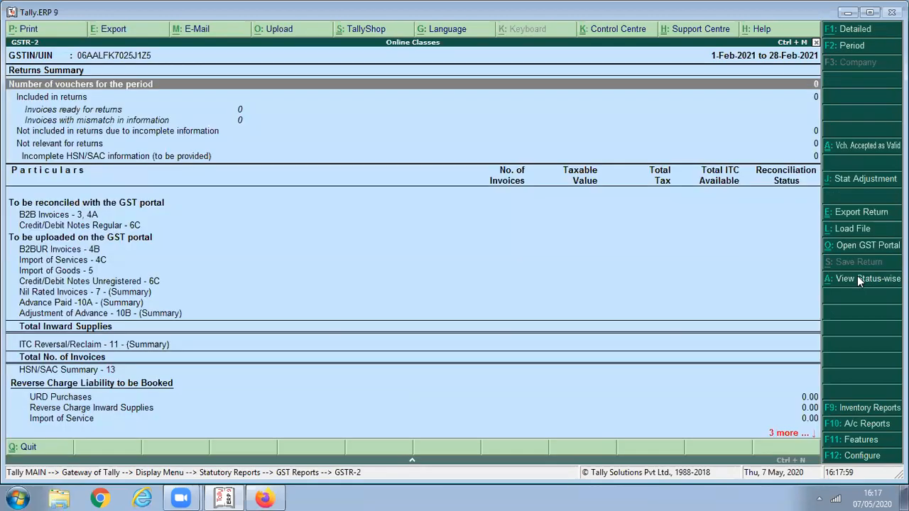
{"action": "key", "text": "F2"}
{"action": "type", "text": "1/4"}
{"action": "key", "text": "Return"}
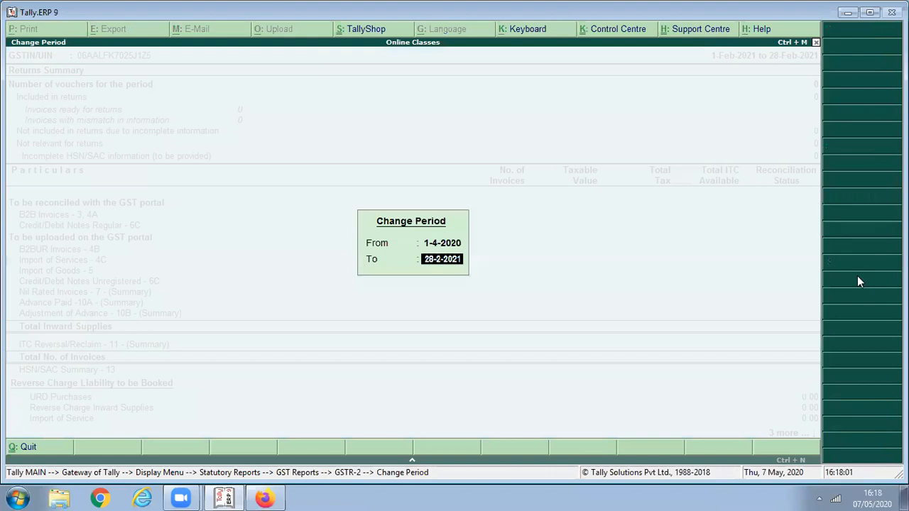
{"action": "type", "text": "1/5"}
{"action": "key", "text": "Return"}
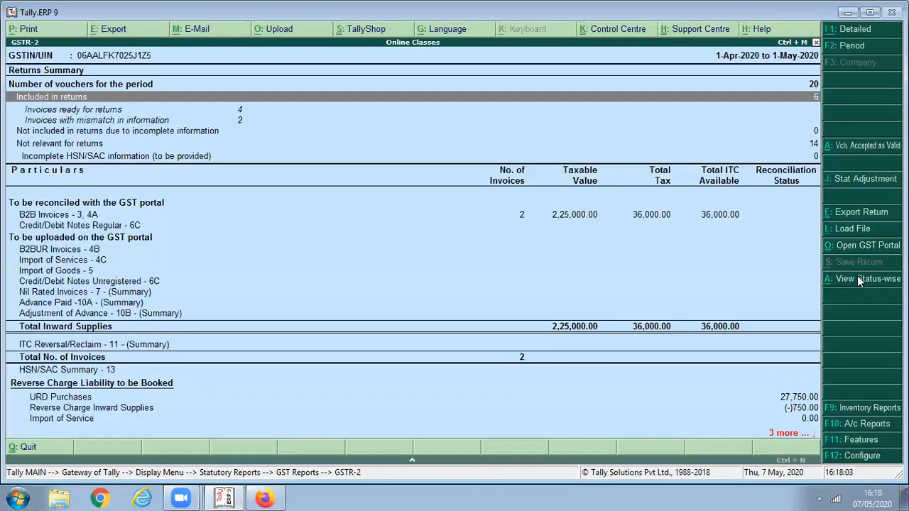
- Drill into B2B Invoices by supplier, then scan down to the reverse charge liability rows
{"action": "key", "text": "Down"}
{"action": "key", "text": "Down"}
{"action": "key", "text": "Down"}
{"action": "key", "text": "Down"}
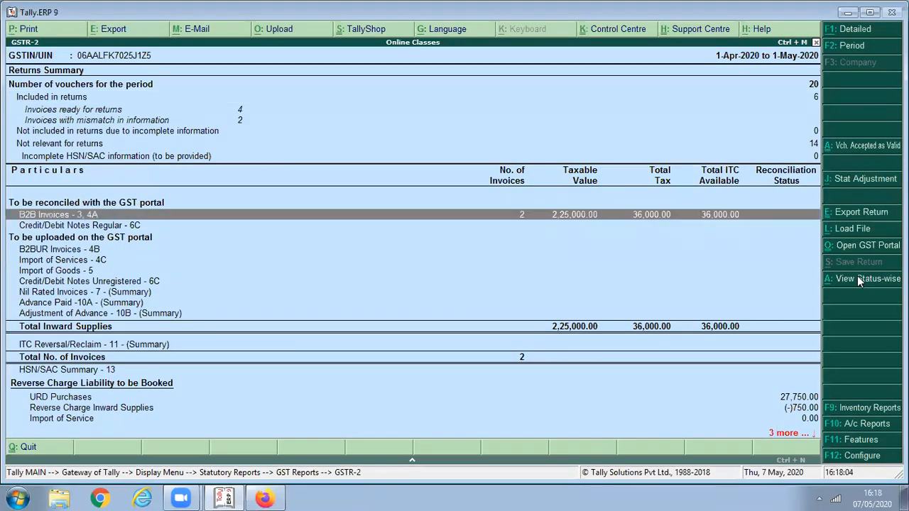
{"action": "key", "text": "Return"}
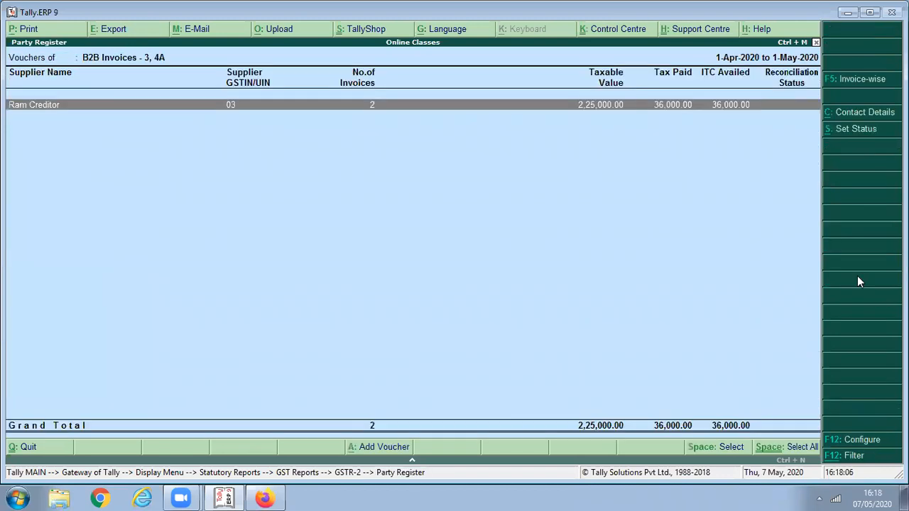
{"action": "key", "text": "Return"}
{"action": "key", "text": "Escape"}
{"action": "key", "text": "Escape"}
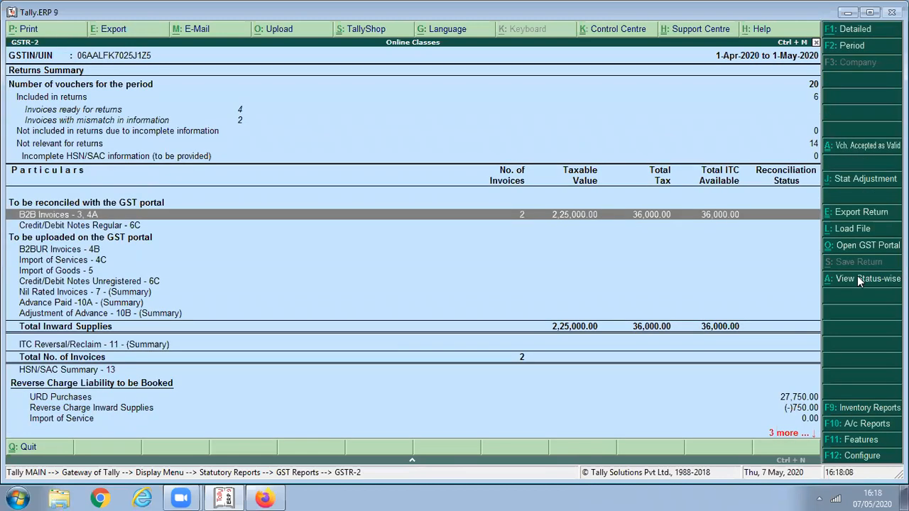
{"action": "key", "text": "Down"}
{"action": "key", "text": "Down"}
{"action": "key", "text": "Down"}
{"action": "key", "text": "Down"}
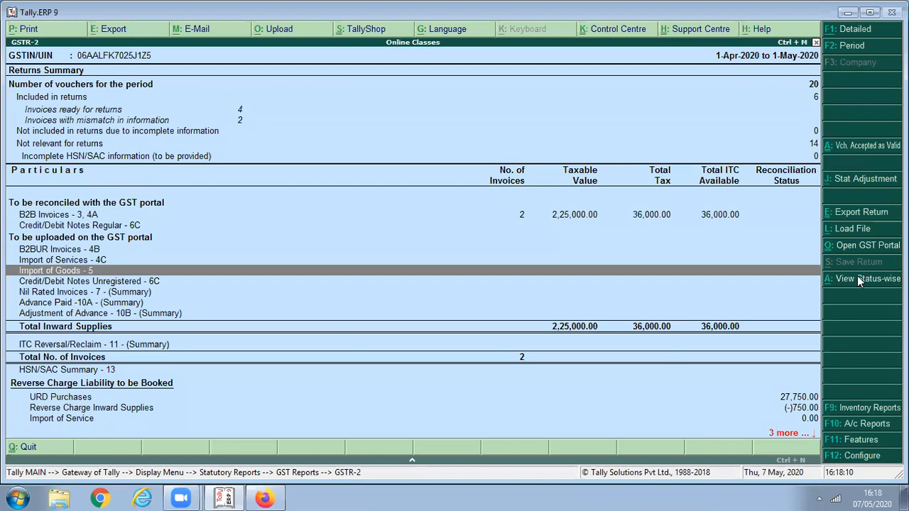
{"action": "key", "text": "Down"}
{"action": "key", "text": "Down"}
{"action": "key", "text": "Down"}
{"action": "key", "text": "Down"}
{"action": "key", "text": "Down"}
{"action": "key", "text": "Down"}
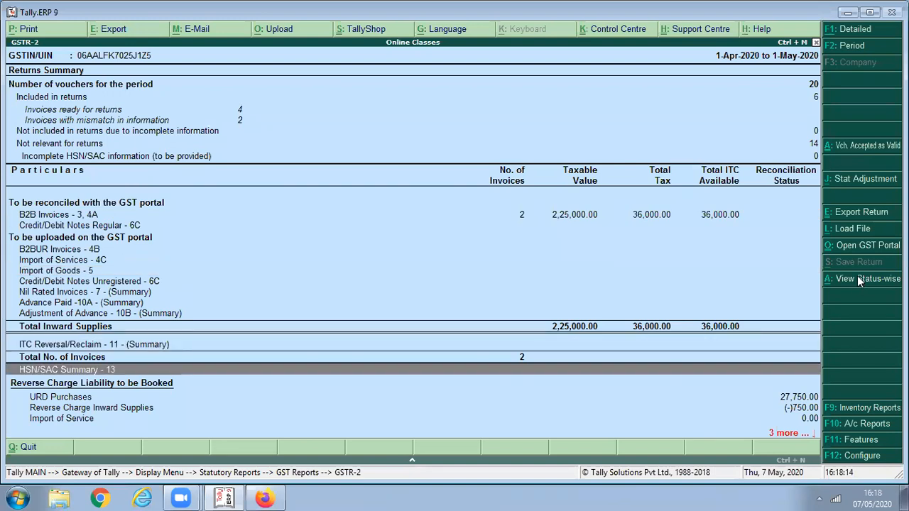
{"action": "key", "text": "Down"}
{"action": "key", "text": "Down"}
{"action": "key", "text": "Down"}
{"action": "key", "text": "Down"}
{"action": "key", "text": "Down"}
- Open GSTR-3B for 1-Apr-2020 to 1-May-2020 and expand 4 Eligible ITC
{"action": "key", "text": "Escape"}
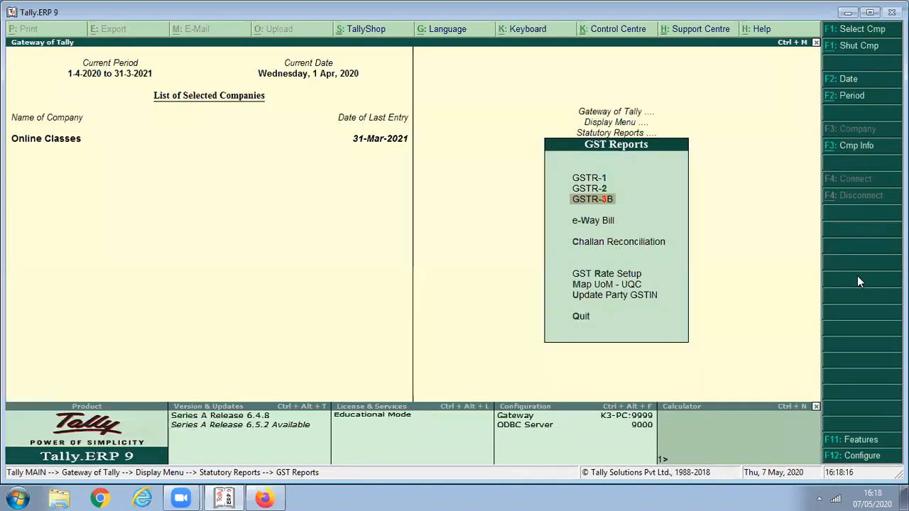
{"action": "key", "text": "Return"}
{"action": "key", "text": "F2"}
{"action": "type", "text": "1"}
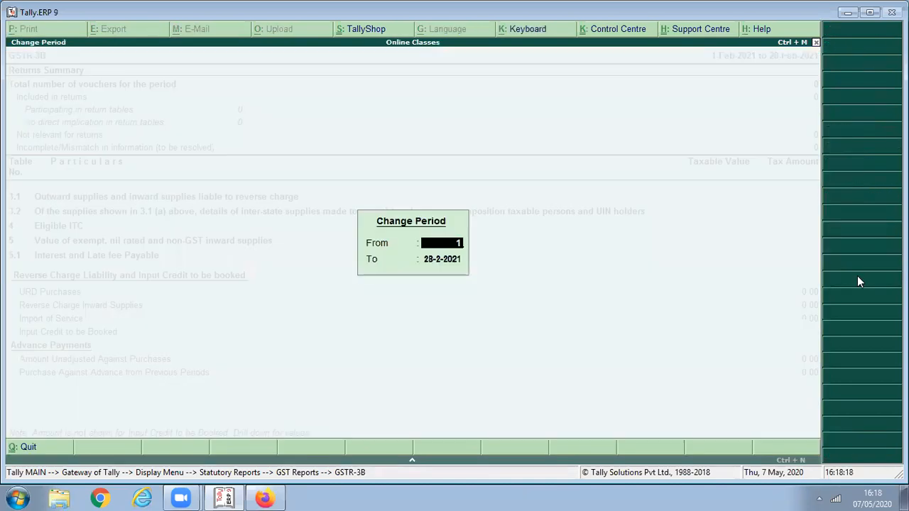
{"action": "key", "text": "Return"}
{"action": "type", "text": "1"}
{"action": "key", "text": "Return"}
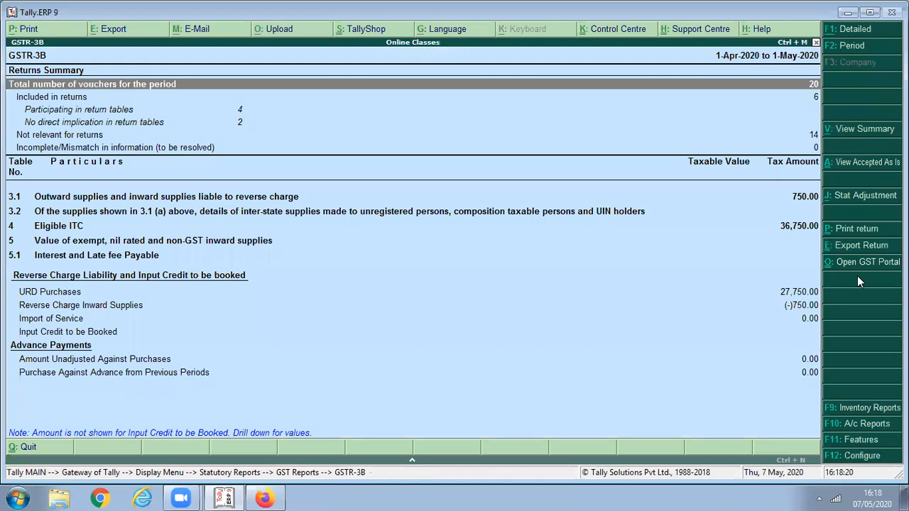
{"action": "key", "text": "Down"}
{"action": "key", "text": "Down"}
{"action": "key", "text": "Down"}
{"action": "key", "text": "Down"}
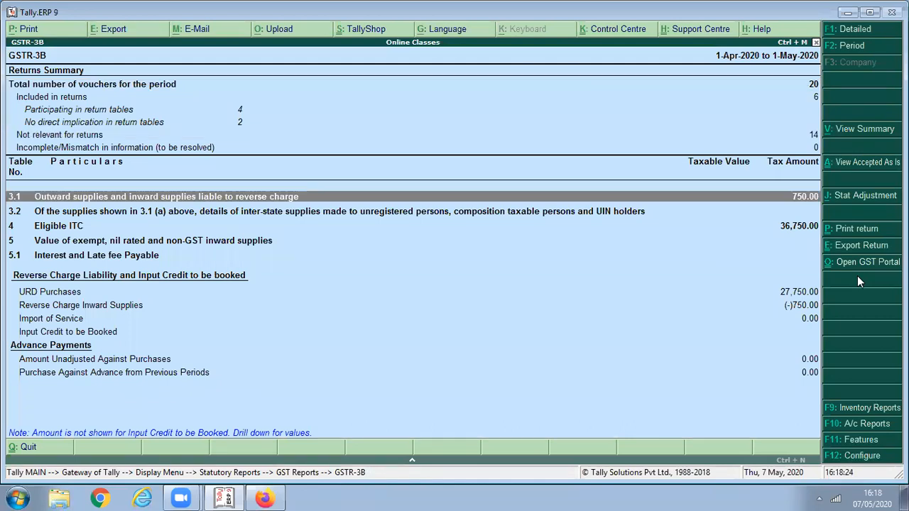
{"action": "key", "text": "Down"}
{"action": "key", "text": "Down"}
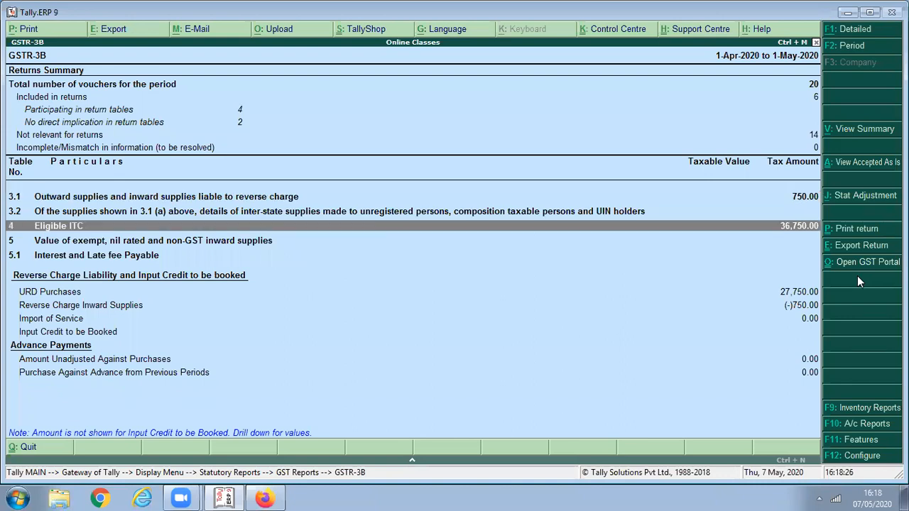
{"action": "key", "text": "shift+Return"}
{"action": "key", "text": "Down"}
{"action": "key", "text": "Down"}
{"action": "key", "text": "Down"}
{"action": "key", "text": "Down"}
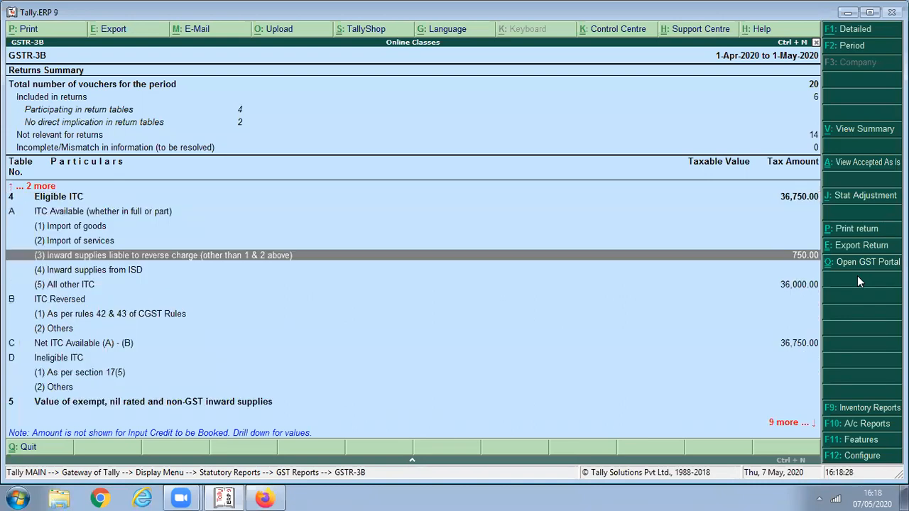
- Reopen GSTR-3B for 1-Apr-2020 to 1-May-2020 and expand table 3.1 to show 750.00 reverse-charge supplies
{"action": "key", "text": "Escape"}
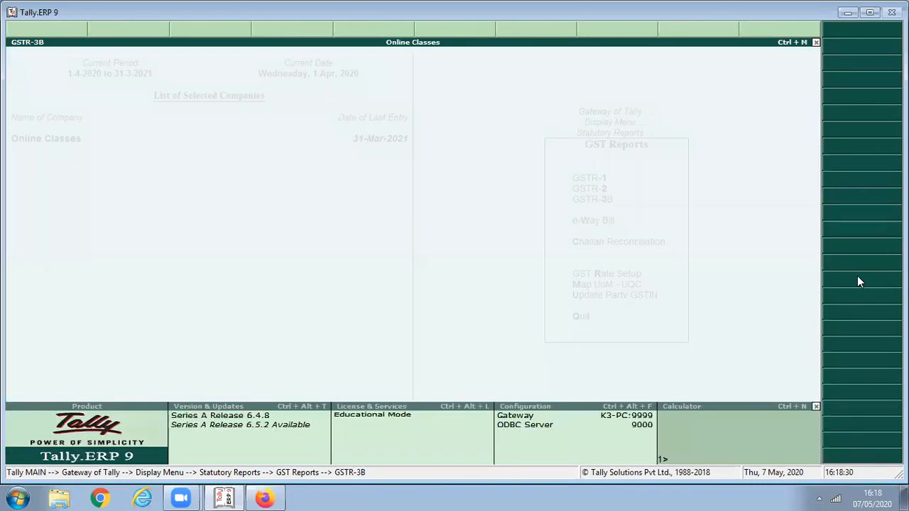
{"action": "key", "text": "Escape"}
{"action": "key", "text": "Return"}
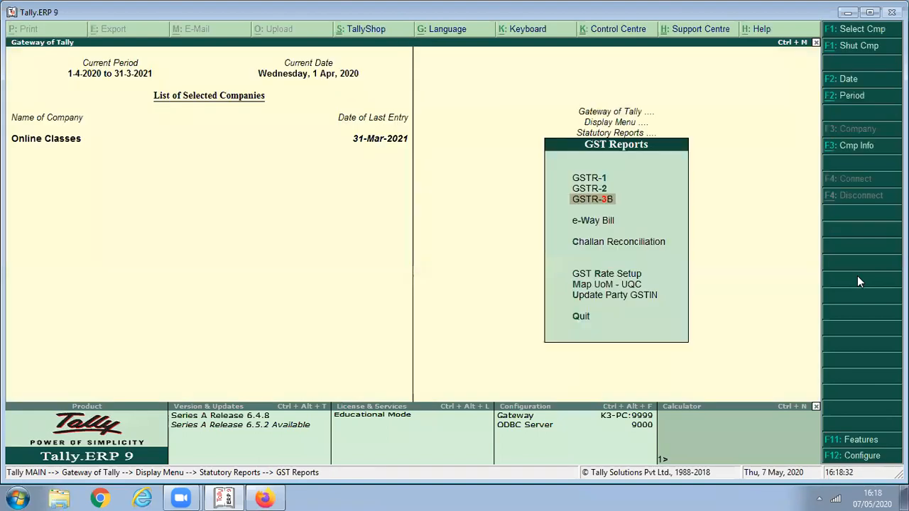
{"action": "key", "text": "Return"}
{"action": "key", "text": "F2"}
{"action": "type", "text": "1-4"}
{"action": "key", "text": "Return"}
{"action": "type", "text": "1/5"}
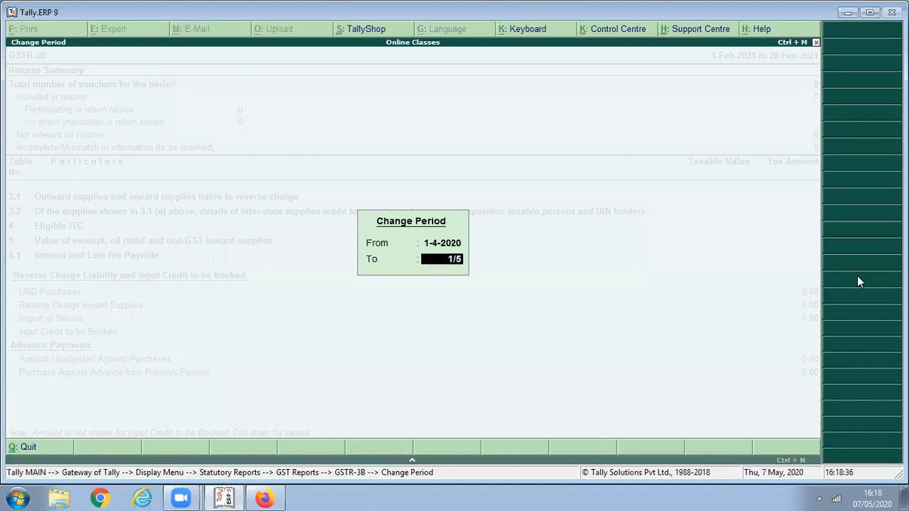
{"action": "key", "text": "Return"}
{"action": "key", "text": "Down"}
{"action": "key", "text": "Down"}
{"action": "key", "text": "Down"}
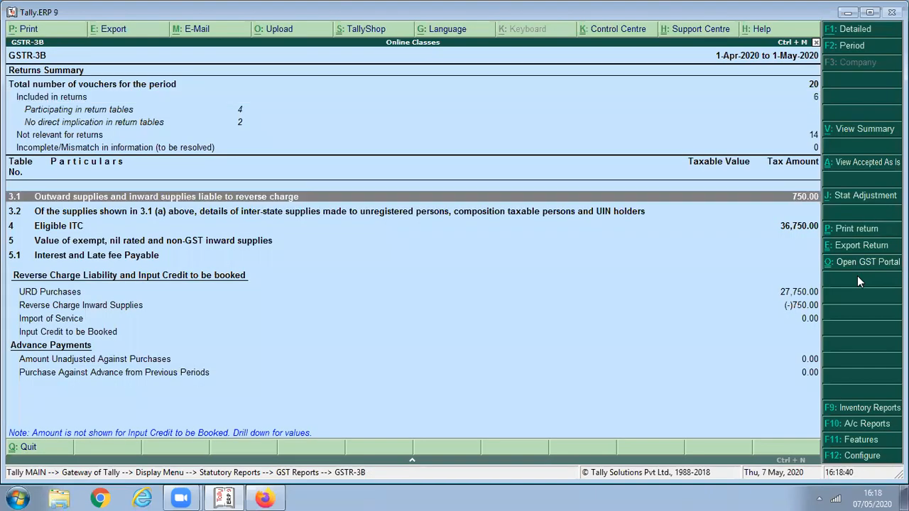
{"action": "key", "text": "shift+Return"}
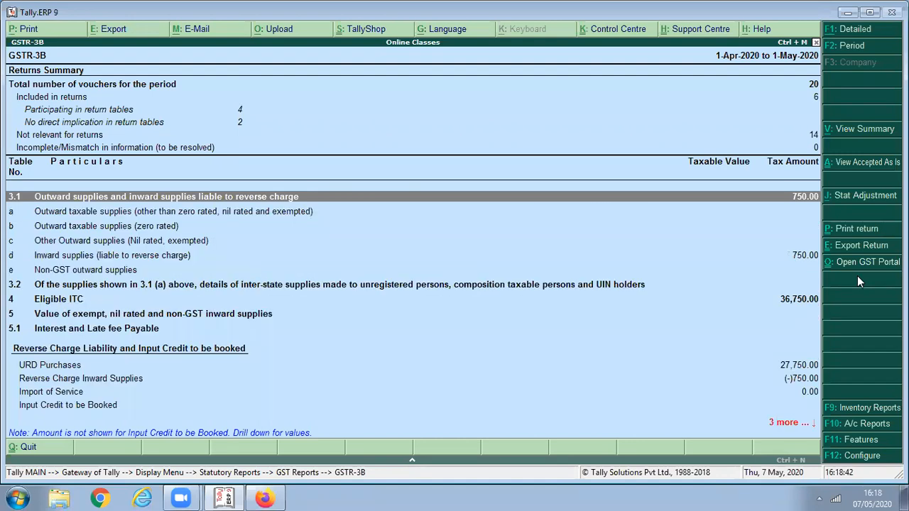
{"action": "key", "text": "Down"}
{"action": "key", "text": "Down"}
{"action": "key", "text": "Down"}
{"action": "key", "text": "Down"}
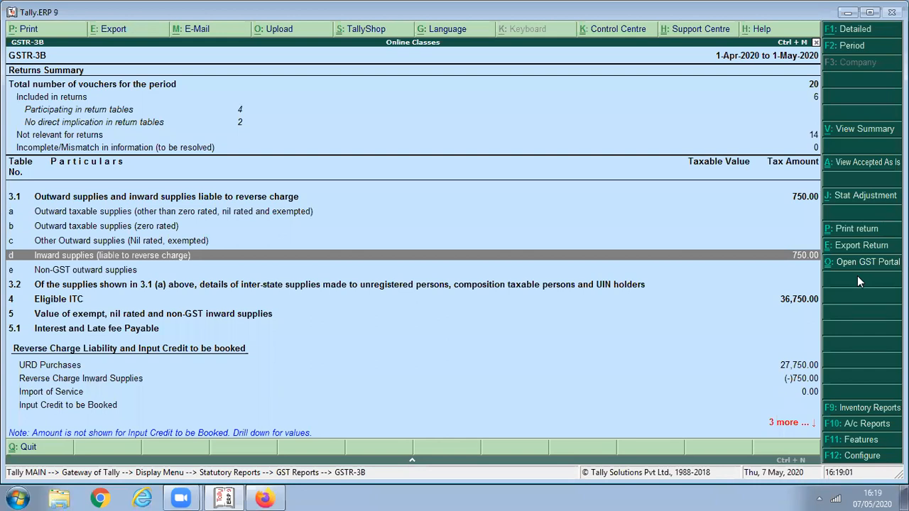
- Trace the 750.00 reverse-charge ITC under 4 Eligible ITC to Journal No. 2, then close GSTR-3B
{"action": "key", "text": "Down"}
{"action": "key", "text": "Down"}
{"action": "key", "text": "Down"}
{"action": "key", "text": "Down"}
{"action": "key", "text": "Down"}
{"action": "key", "text": "Down"}
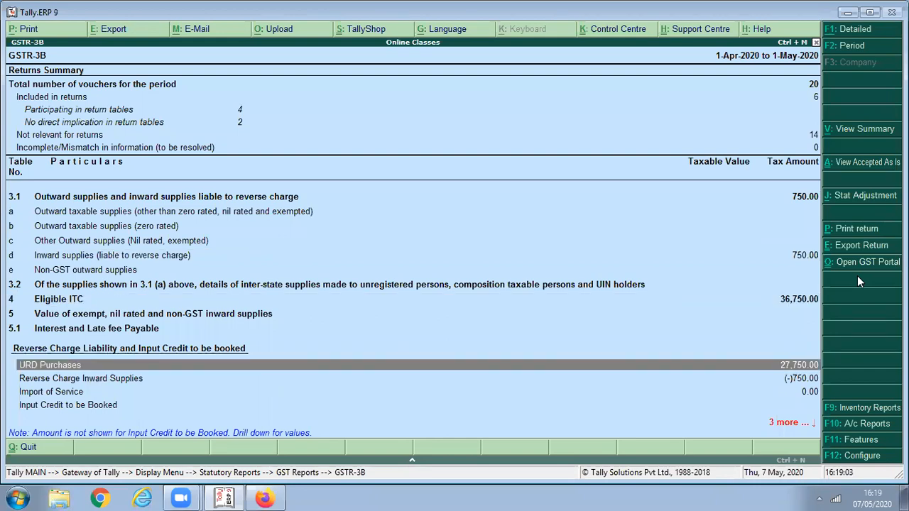
{"action": "key", "text": "Up"}
{"action": "key", "text": "Up"}
{"action": "key", "text": "Up"}
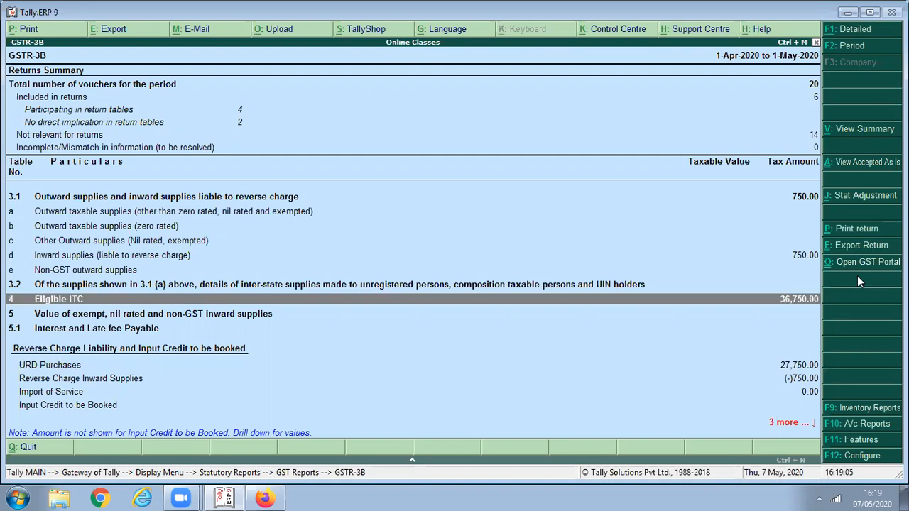
{"action": "key", "text": "Return"}
{"action": "key", "text": "Down"}
{"action": "key", "text": "Down"}
{"action": "key", "text": "Down"}
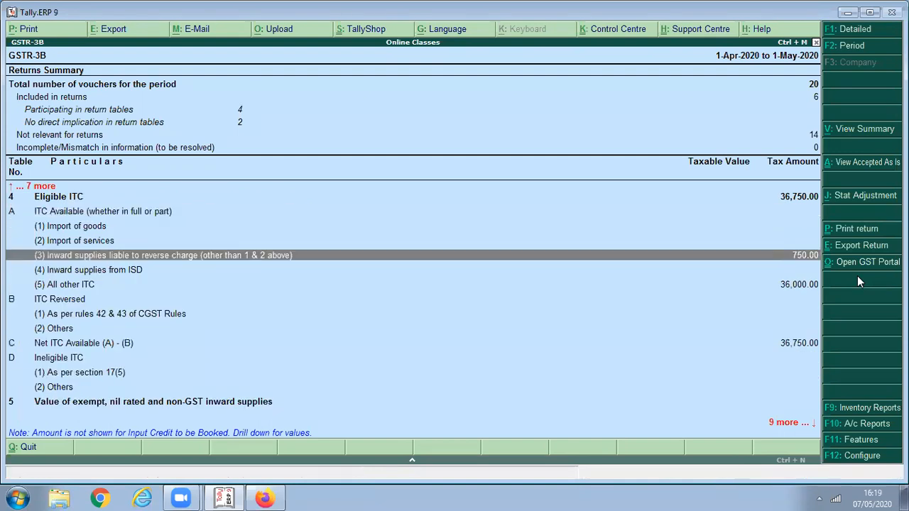
{"action": "key", "text": "Return"}
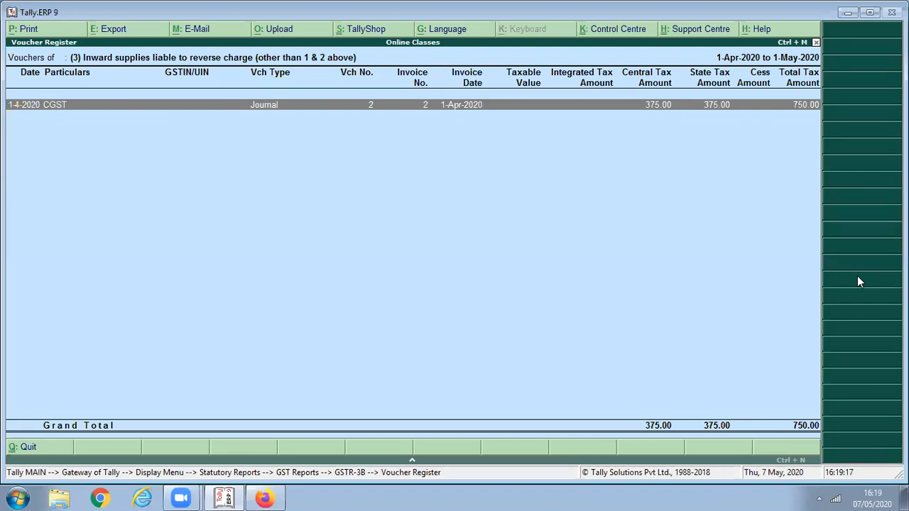
{"action": "key", "text": "Escape"}
{"action": "key", "text": "Escape"}
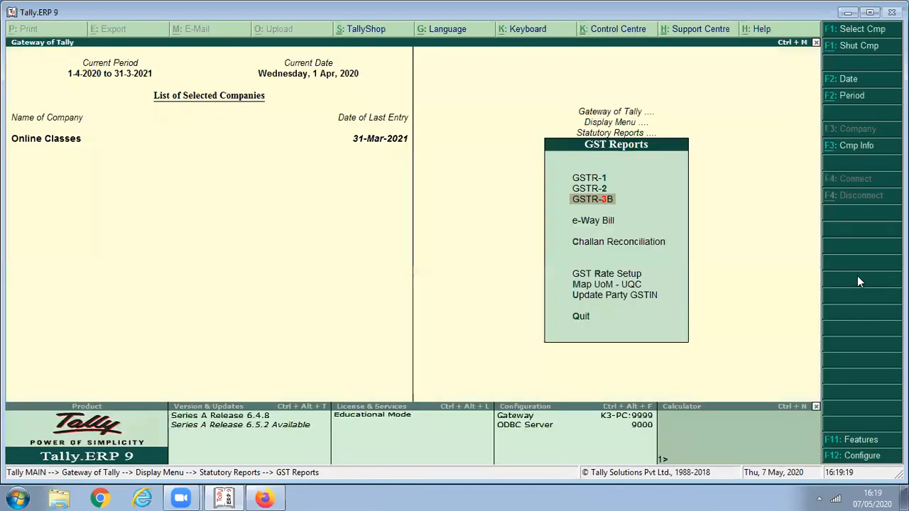
{"action": "key", "text": "Escape"}
{"action": "key", "text": "Escape"}
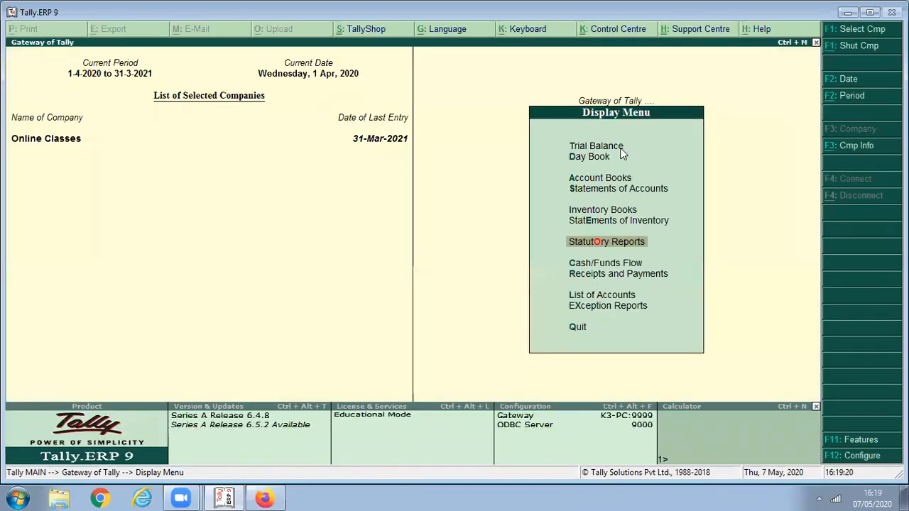